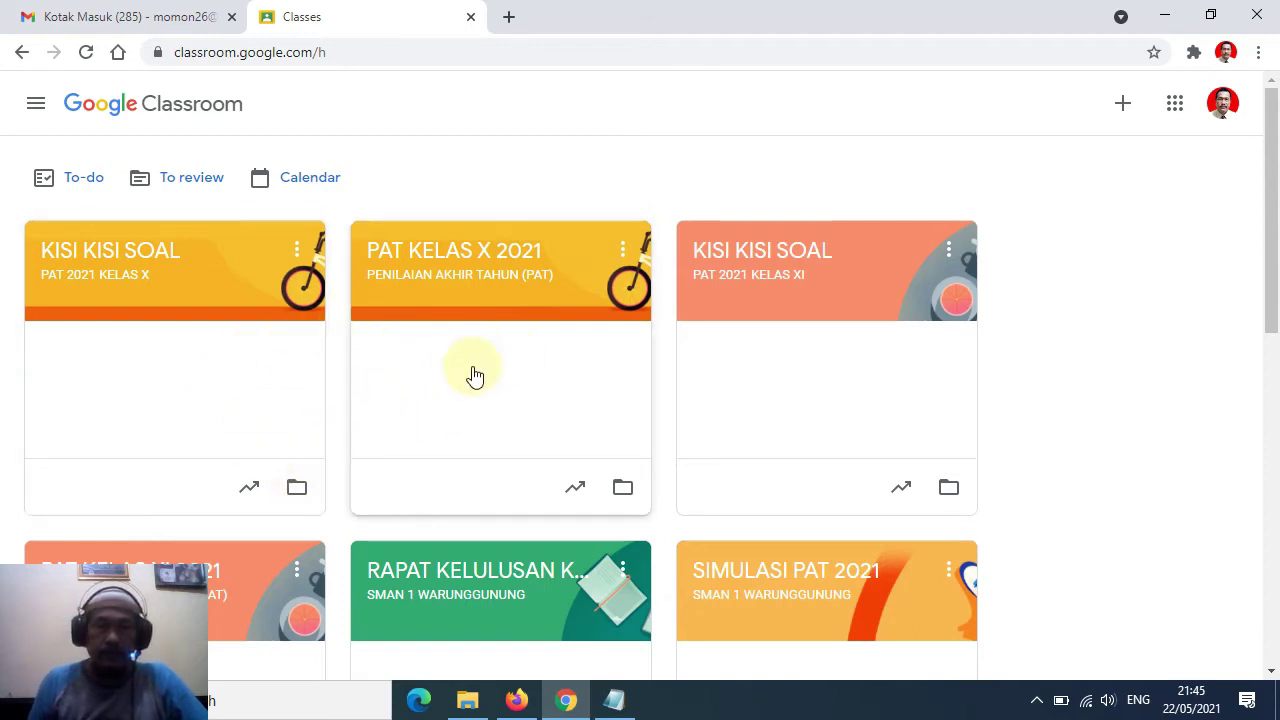
- Open the PAT KELAS XI 2021 class and look through its list of teachers
{"action": "scroll", "coordinate": [469, 376], "scroll_direction": "down", "scroll_amount": 1}
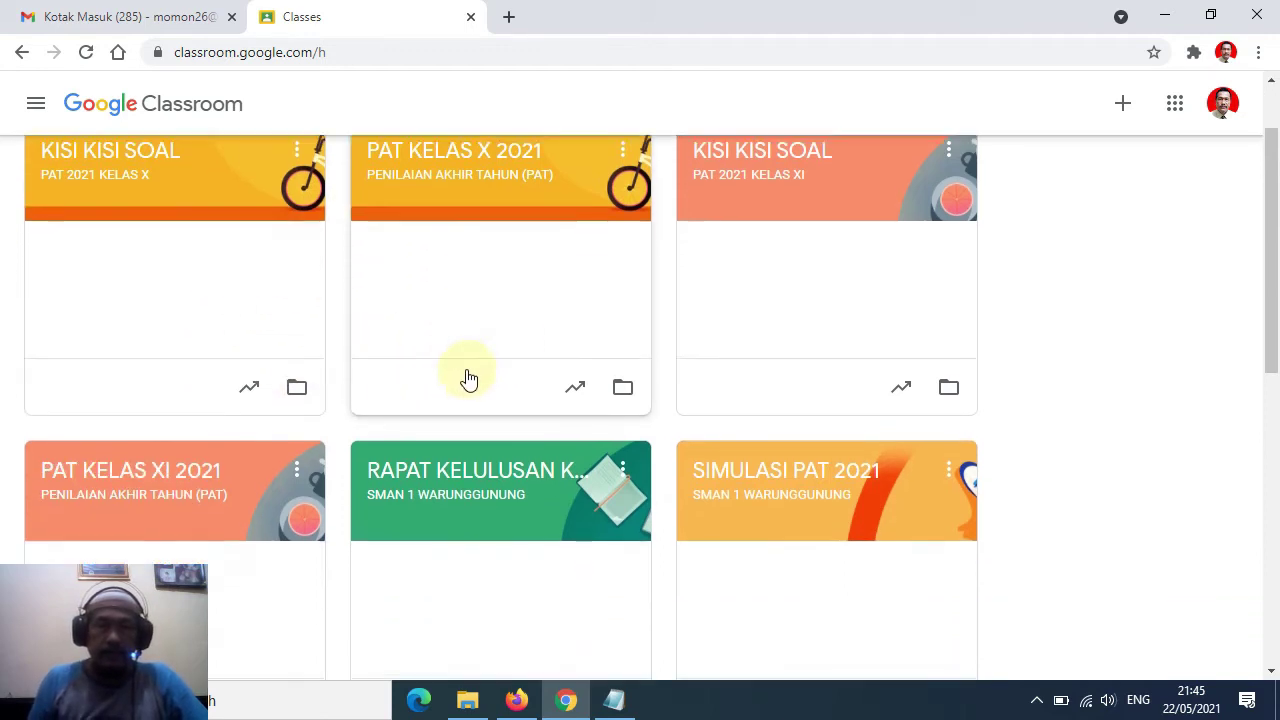
{"action": "left_click", "coordinate": [137, 487]}
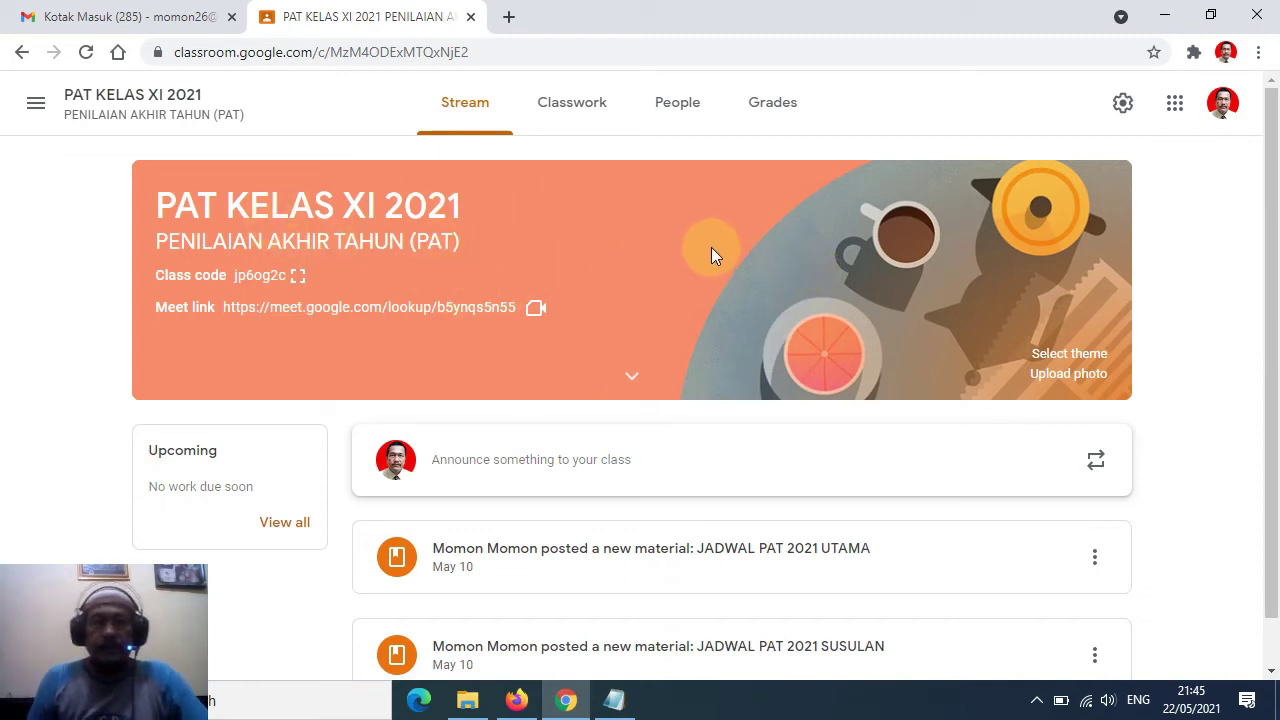
{"action": "left_click", "coordinate": [678, 104]}
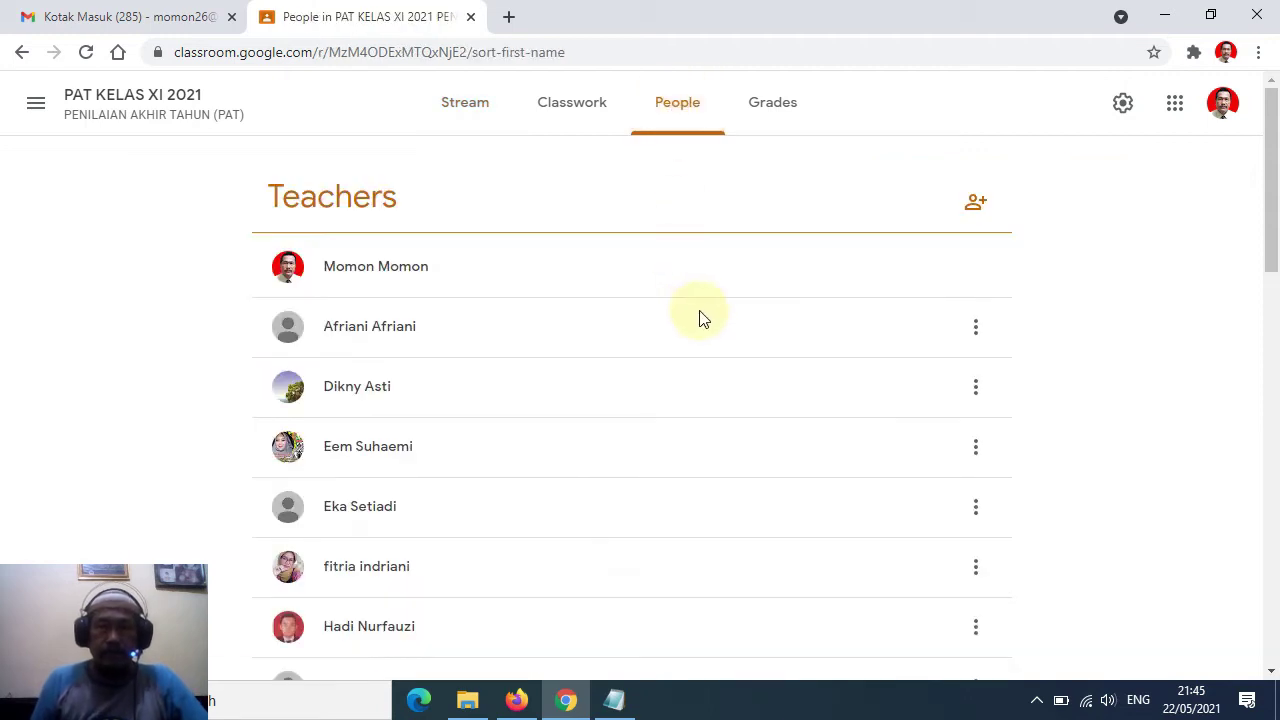
{"action": "scroll", "coordinate": [700, 318], "scroll_direction": "down", "scroll_amount": 3}
{"action": "scroll", "coordinate": [700, 318], "scroll_direction": "up", "scroll_amount": 2}
{"action": "scroll", "coordinate": [700, 318], "scroll_direction": "up", "scroll_amount": 1}
{"action": "scroll", "coordinate": [700, 318], "scroll_direction": "down", "scroll_amount": 3}
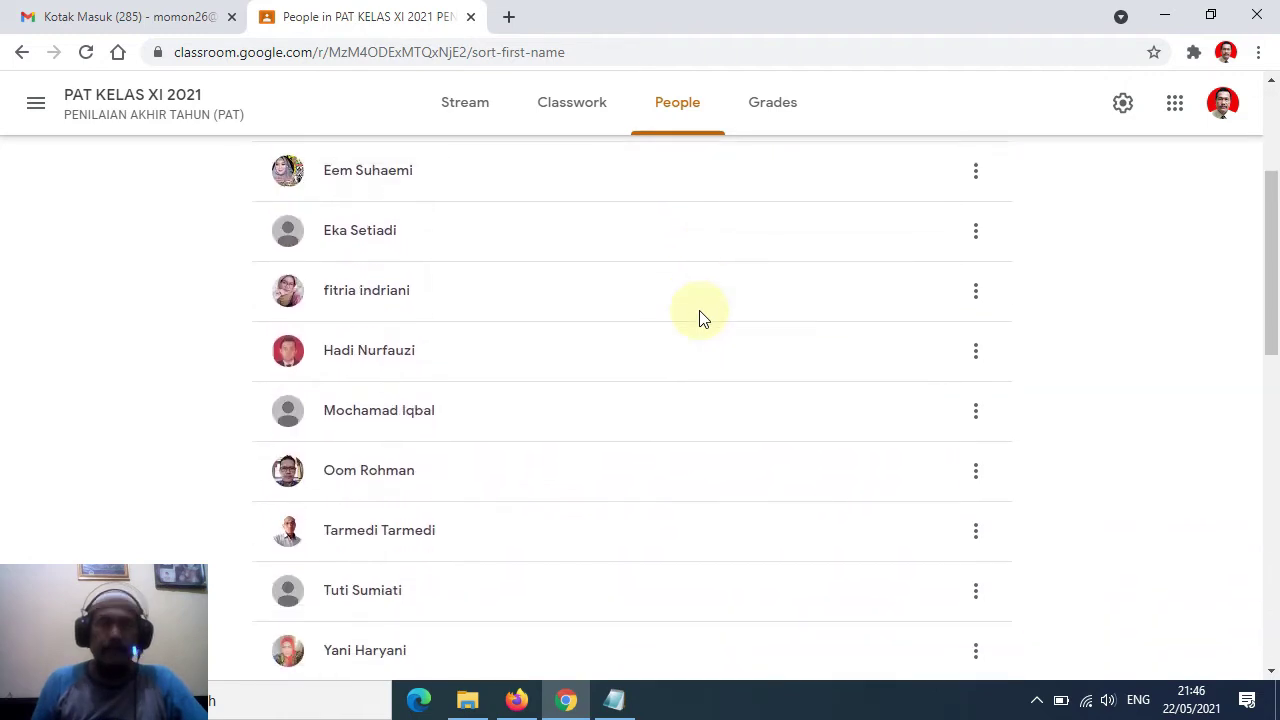
{"action": "scroll", "coordinate": [677, 380], "scroll_direction": "up", "scroll_amount": 3}
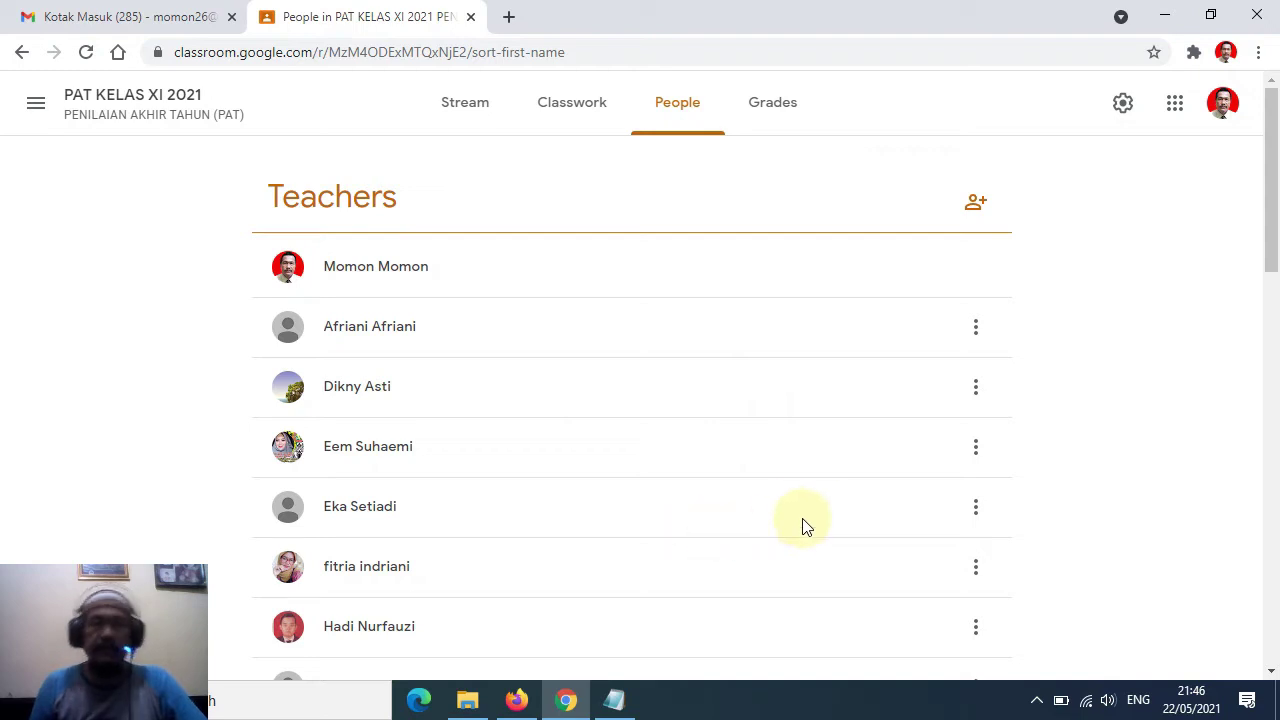
- Switch to Firefox and sign in to Gmail with the listed teacher account, pasting the account password
{"action": "left_click", "coordinate": [1164, 15]}
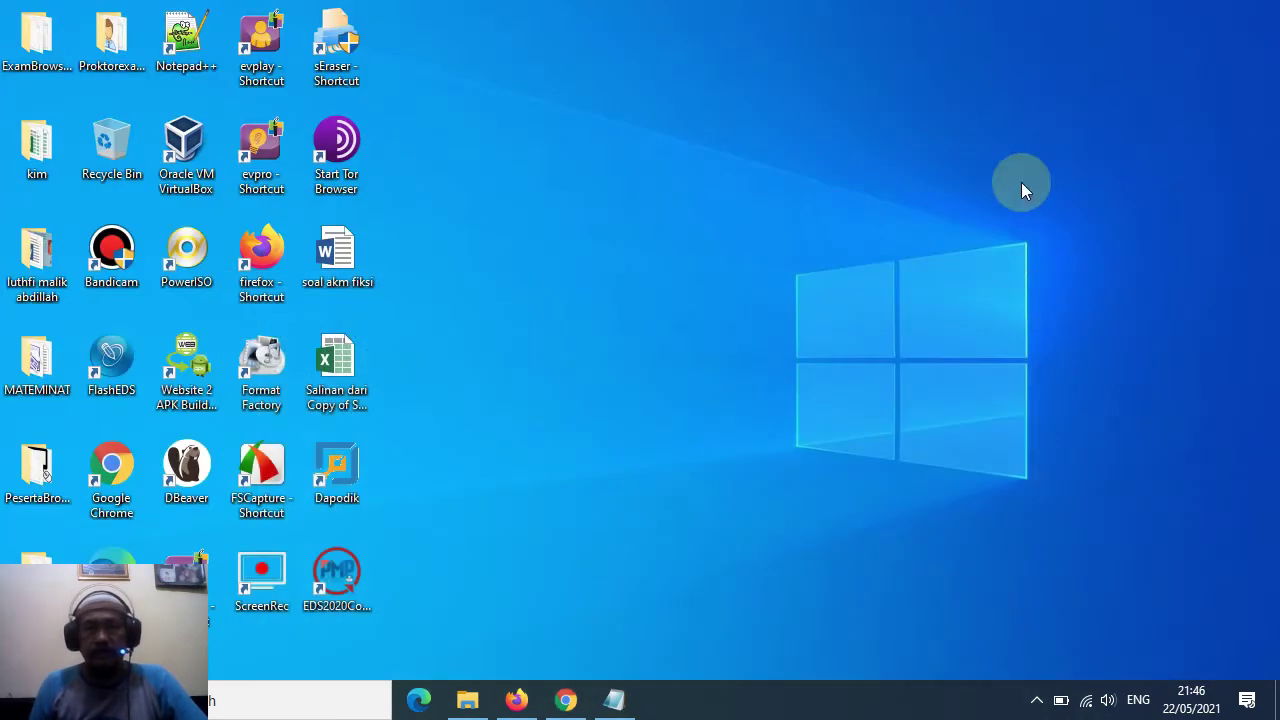
{"action": "left_click", "coordinate": [516, 698]}
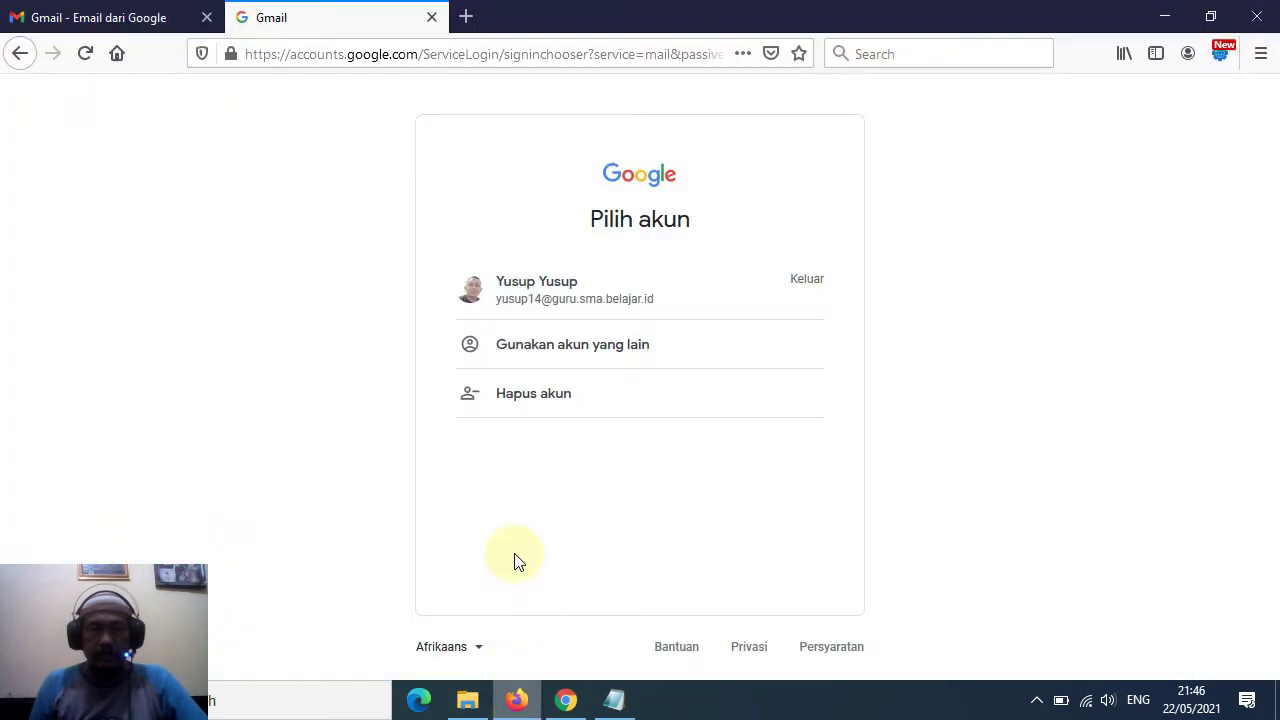
{"action": "left_click", "coordinate": [548, 290]}
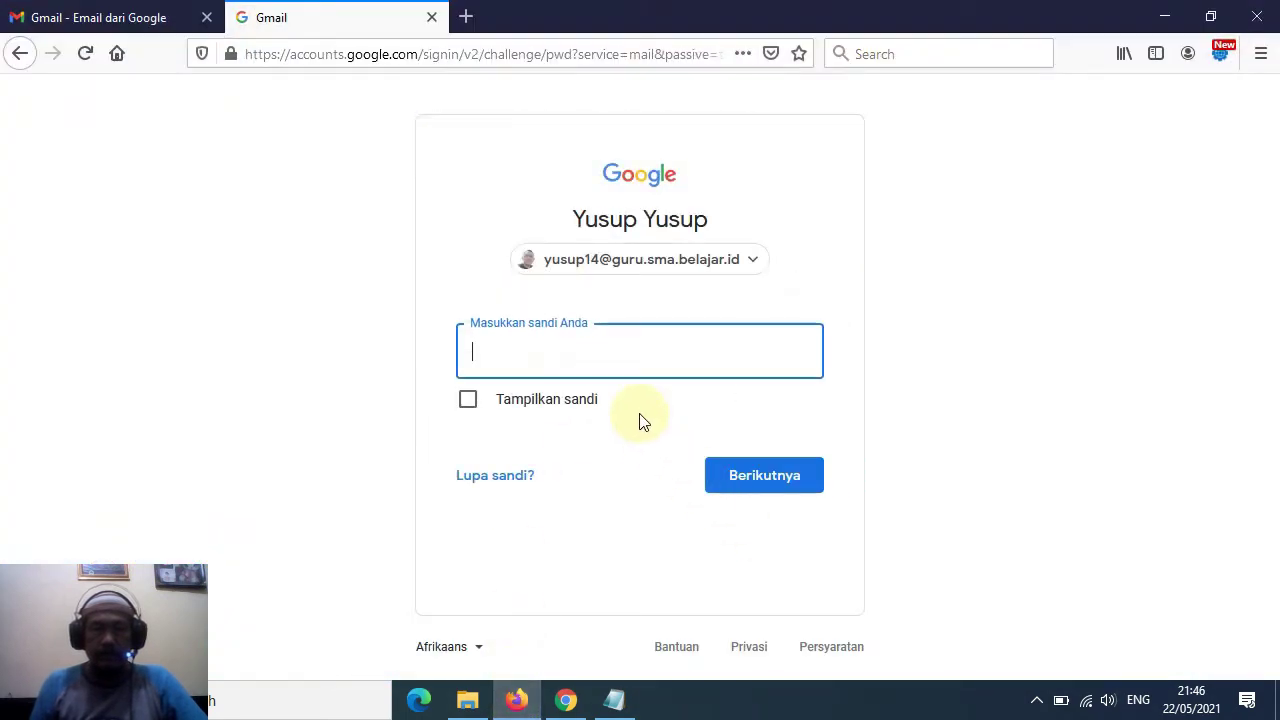
{"action": "right_click", "coordinate": [607, 339]}
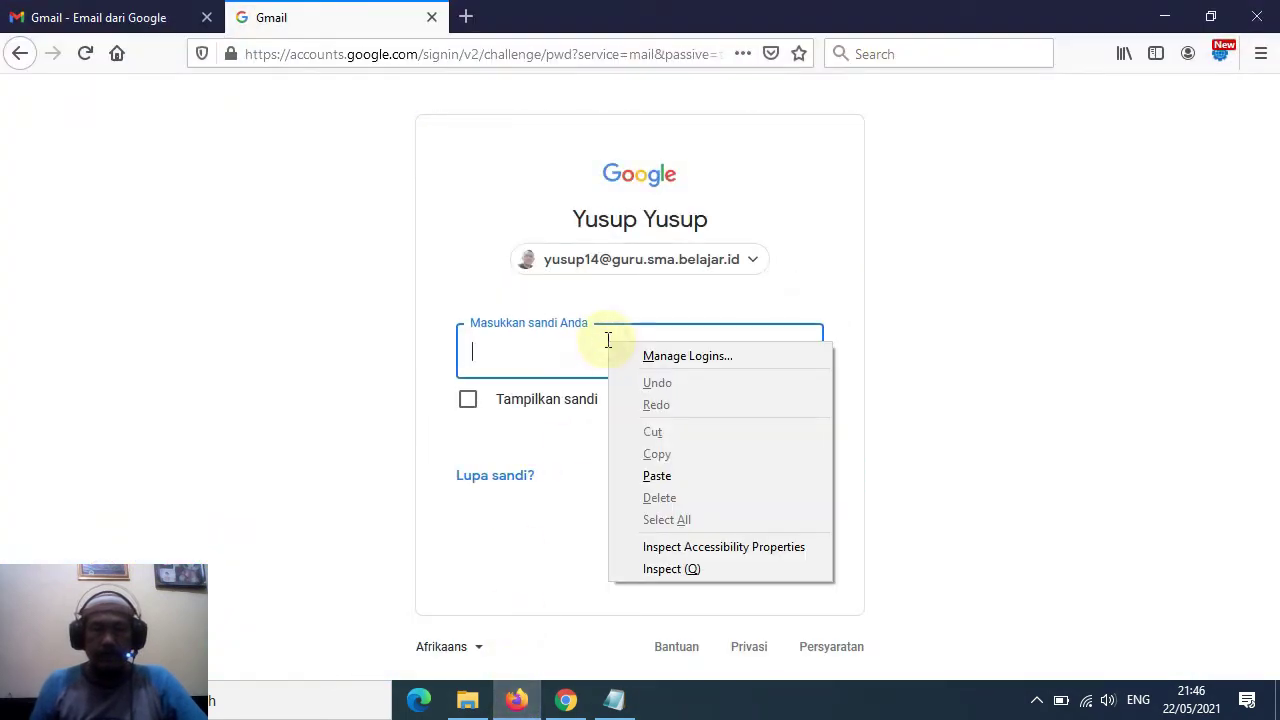
{"action": "left_click", "coordinate": [658, 476]}
{"action": "left_click", "coordinate": [802, 480]}
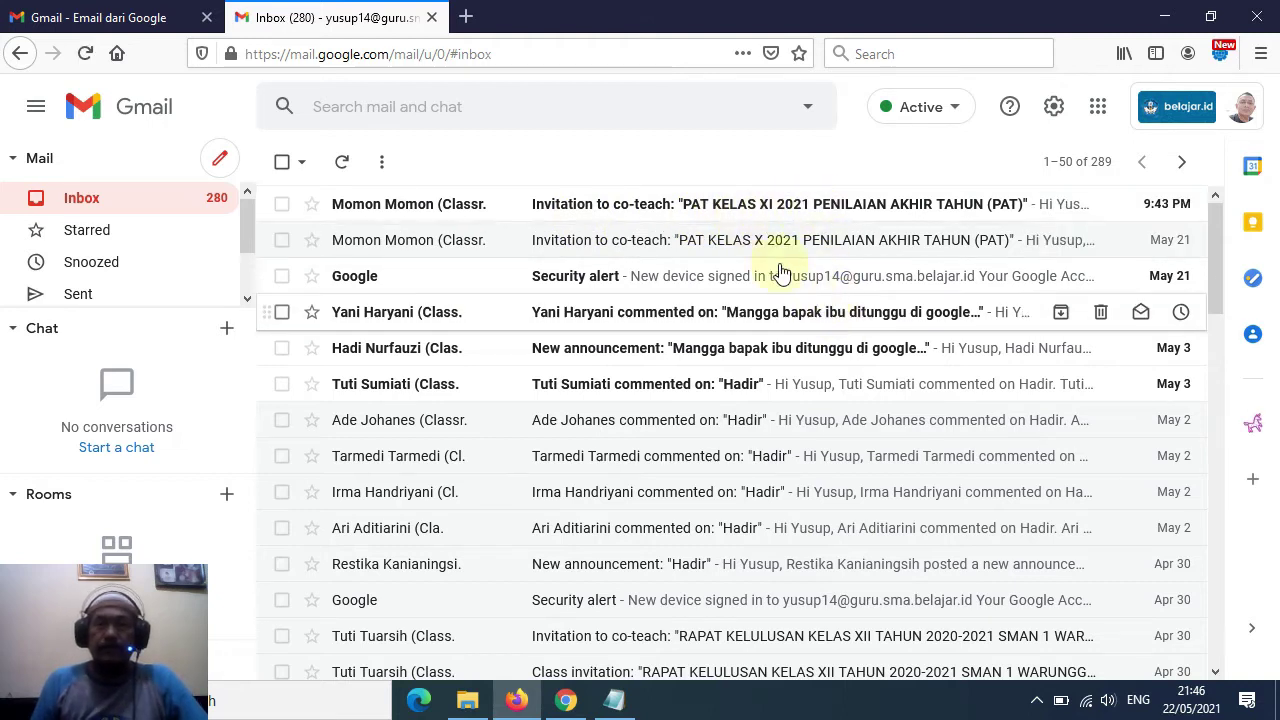
- Accept the e-mailed invitation to co-teach PAT KELAS XI 2021 and look over the class stream
{"action": "left_click", "coordinate": [677, 206]}
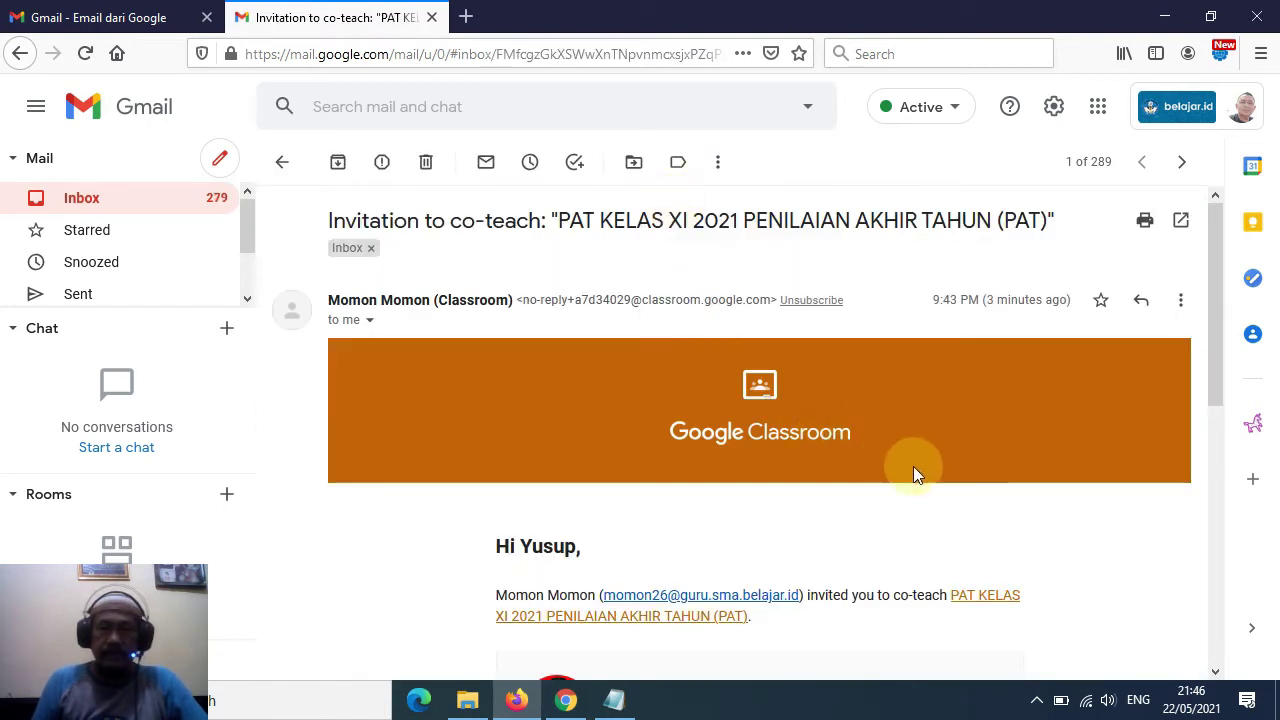
{"action": "scroll", "coordinate": [912, 464], "scroll_direction": "down", "scroll_amount": 5}
{"action": "left_click", "coordinate": [660, 423]}
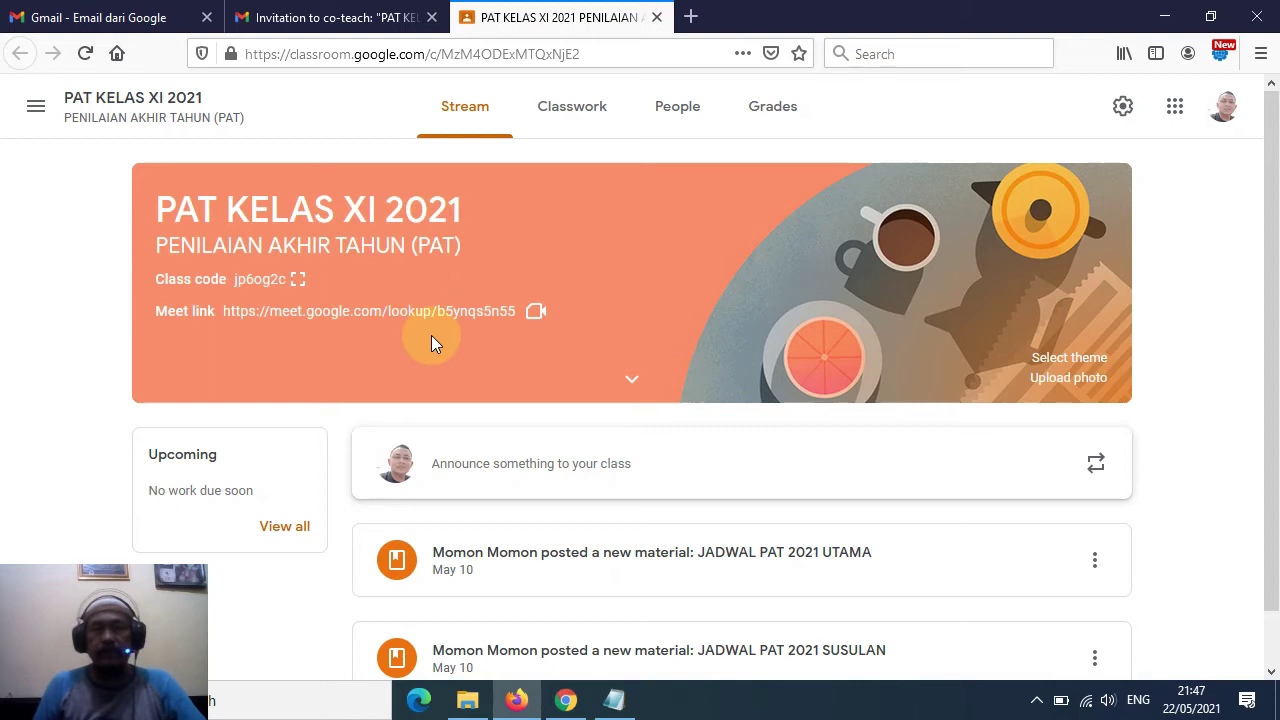
{"action": "scroll", "coordinate": [600, 296], "scroll_direction": "down", "scroll_amount": 1}
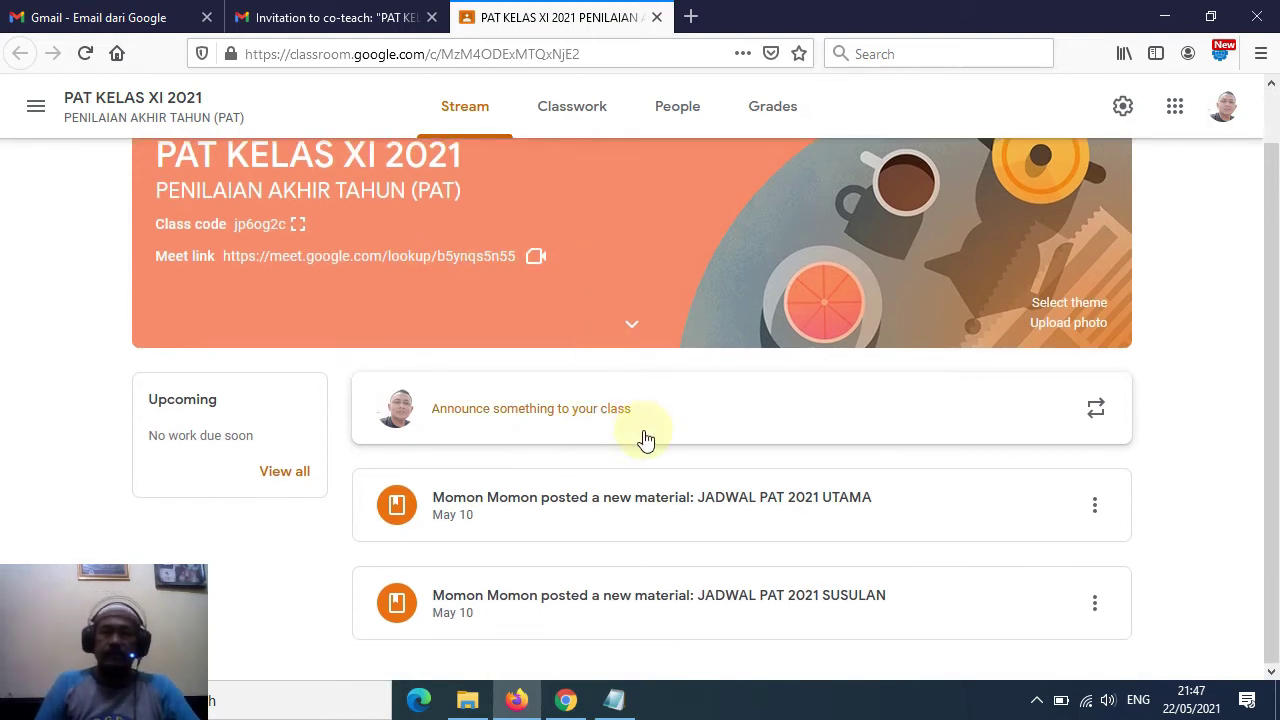
{"action": "scroll", "coordinate": [646, 435], "scroll_direction": "up", "scroll_amount": 1}
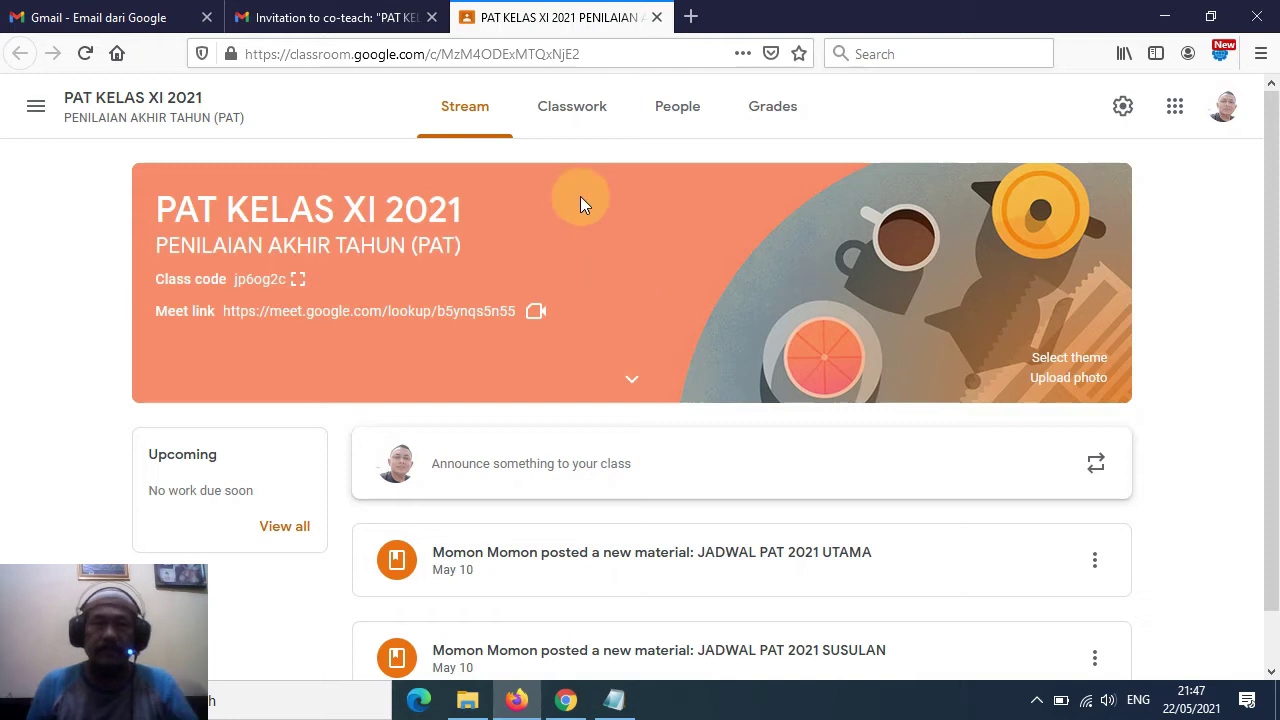
- Create a new quiz assignment in the classwork of PAT KELAS XI 2021
{"action": "left_click", "coordinate": [585, 118]}
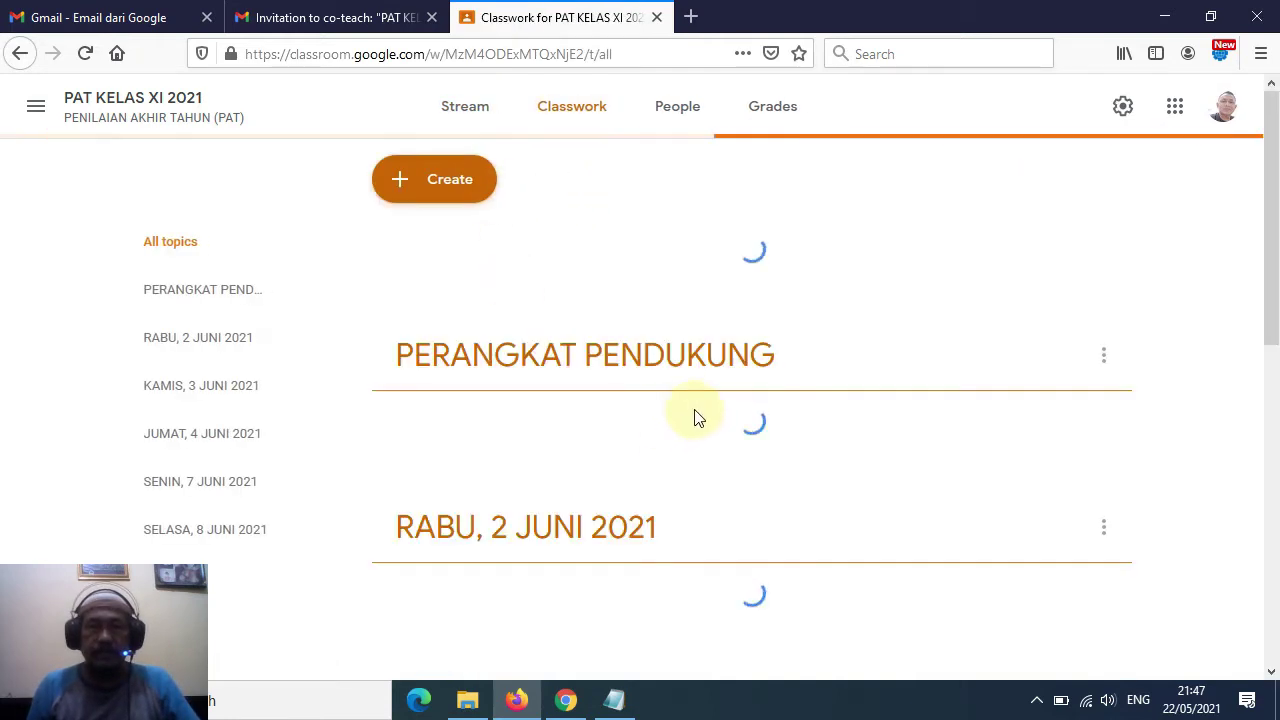
{"action": "left_click", "coordinate": [455, 189]}
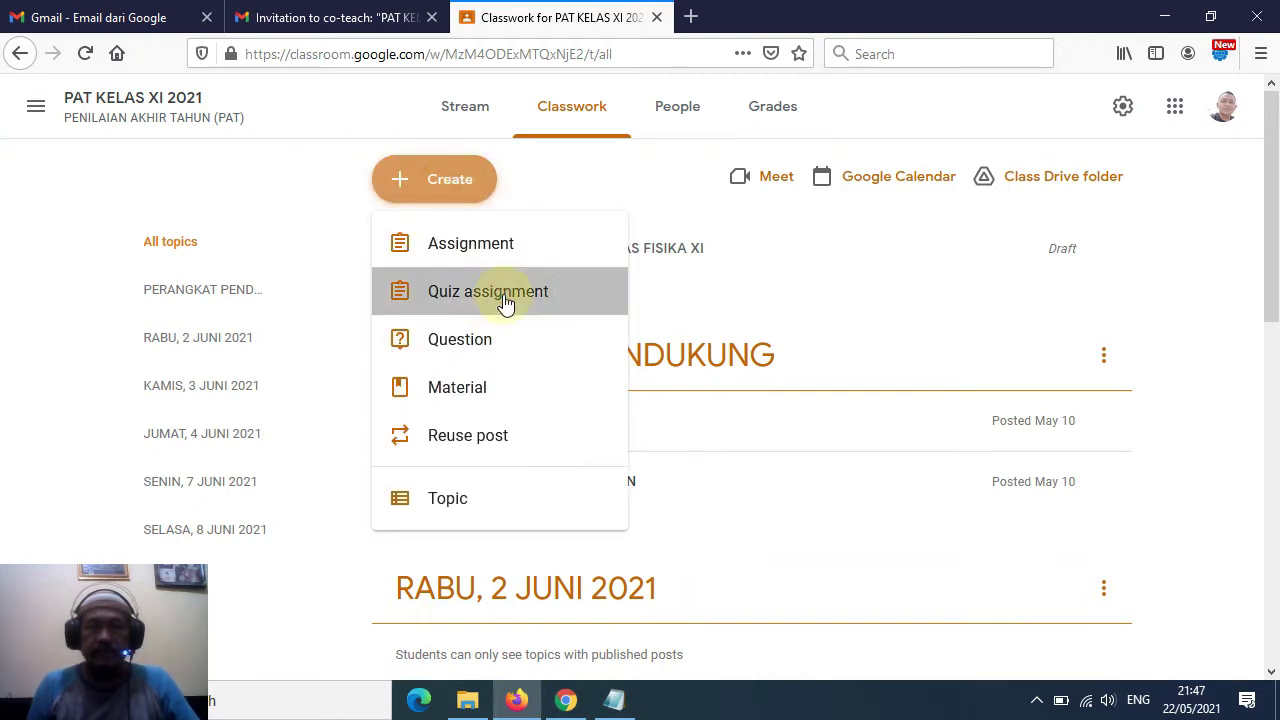
{"action": "left_click", "coordinate": [505, 302]}
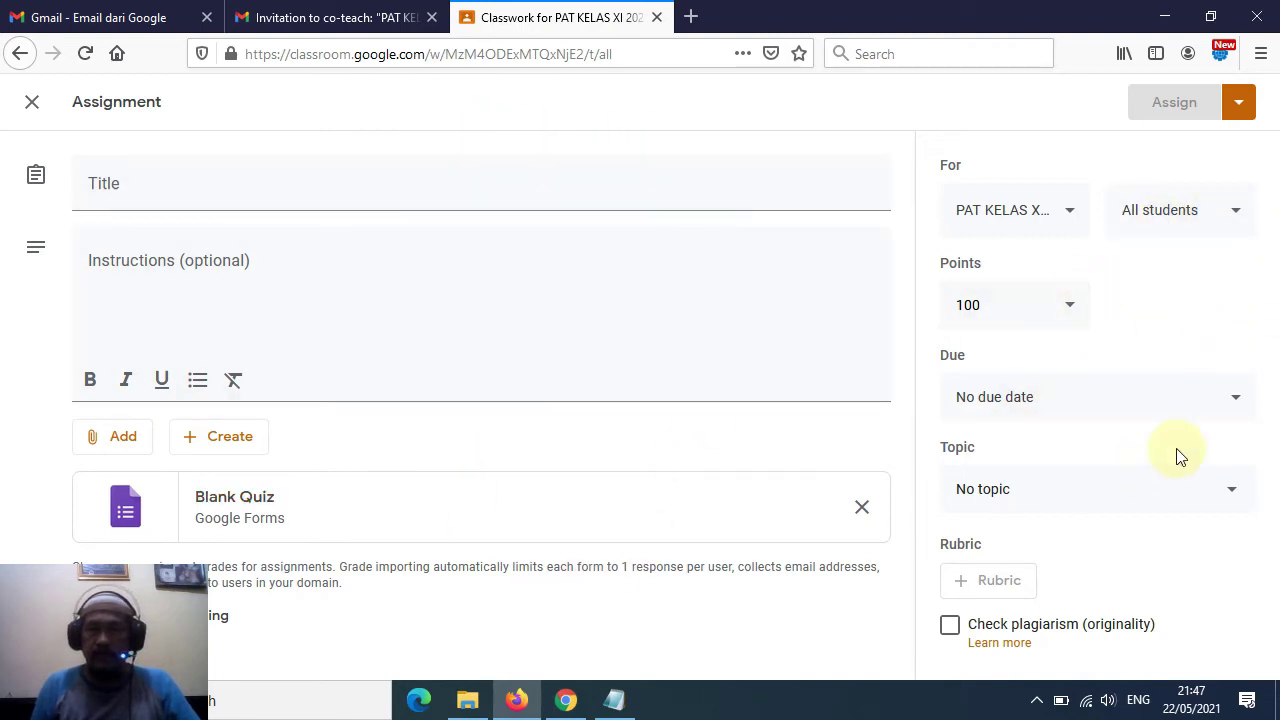
- Title the assignment PAT 2021-KIMIA XI and assign it to the topic KAMIS, 3 JUNI 2021
{"action": "left_click", "coordinate": [230, 178]}
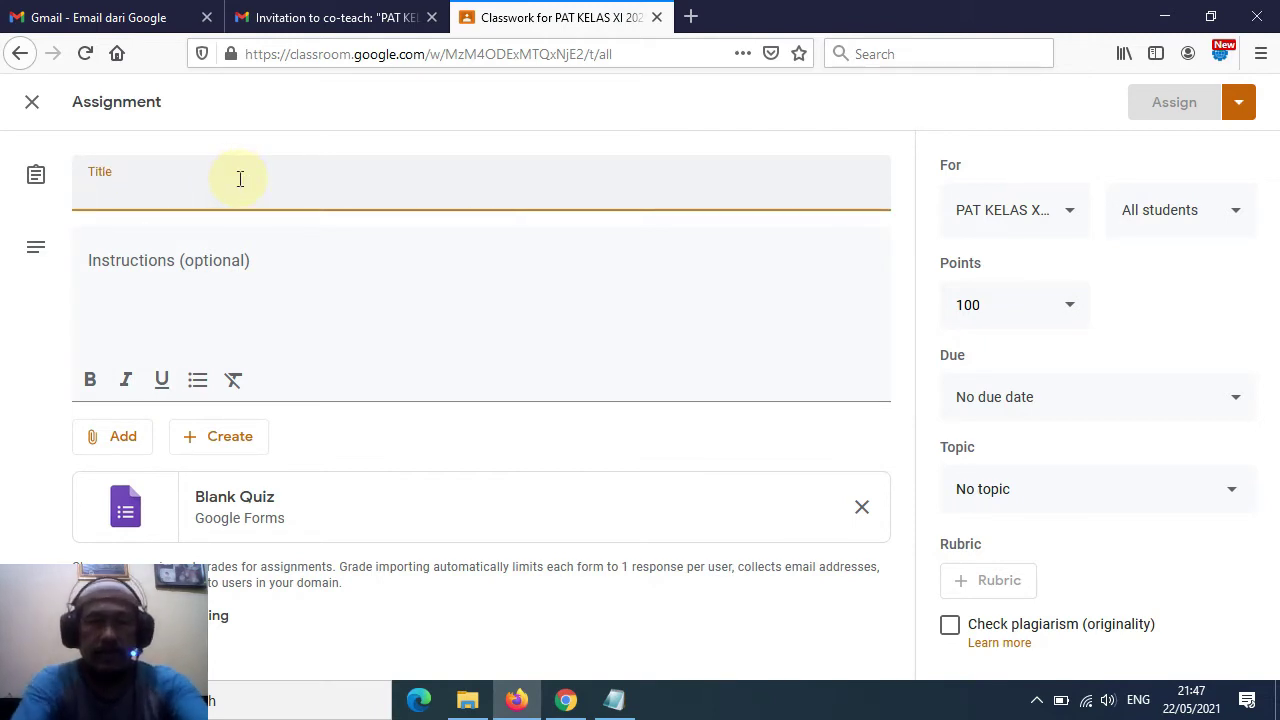
{"action": "type", "text": "T"}
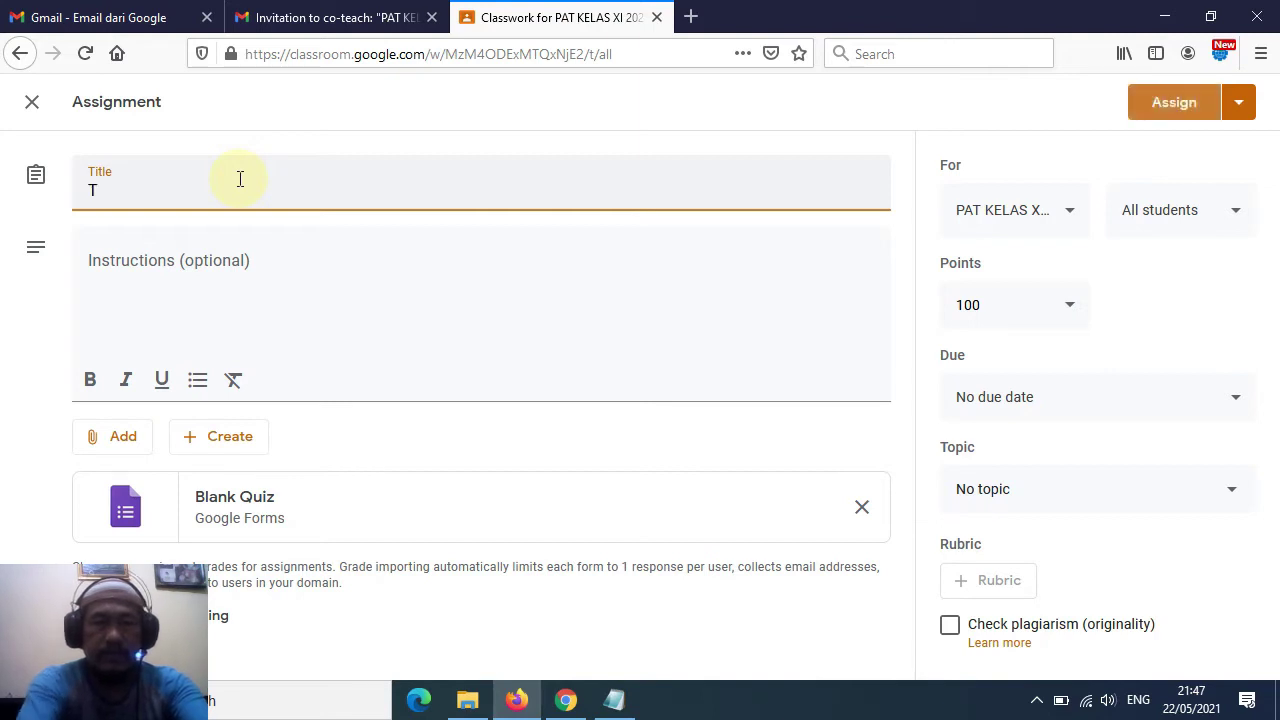
{"action": "key", "text": "BackSpace"}
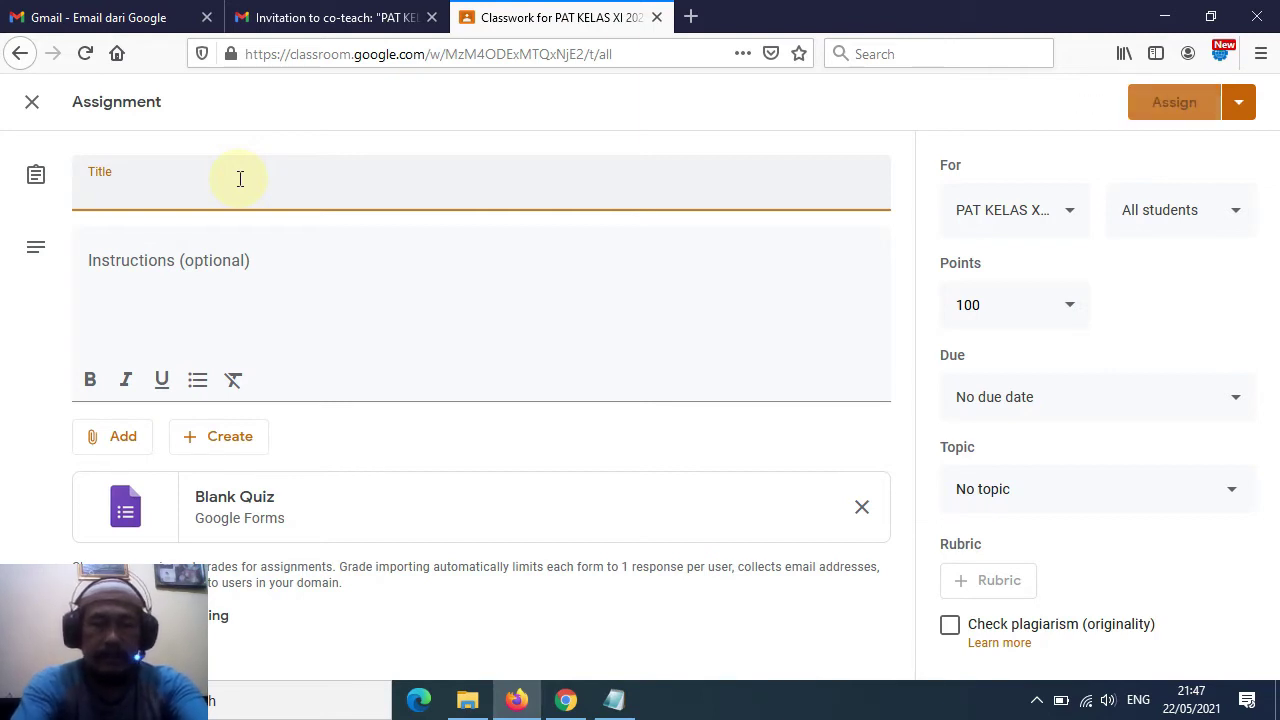
{"action": "type", "text": "PAT 2021-KIMIA XI"}
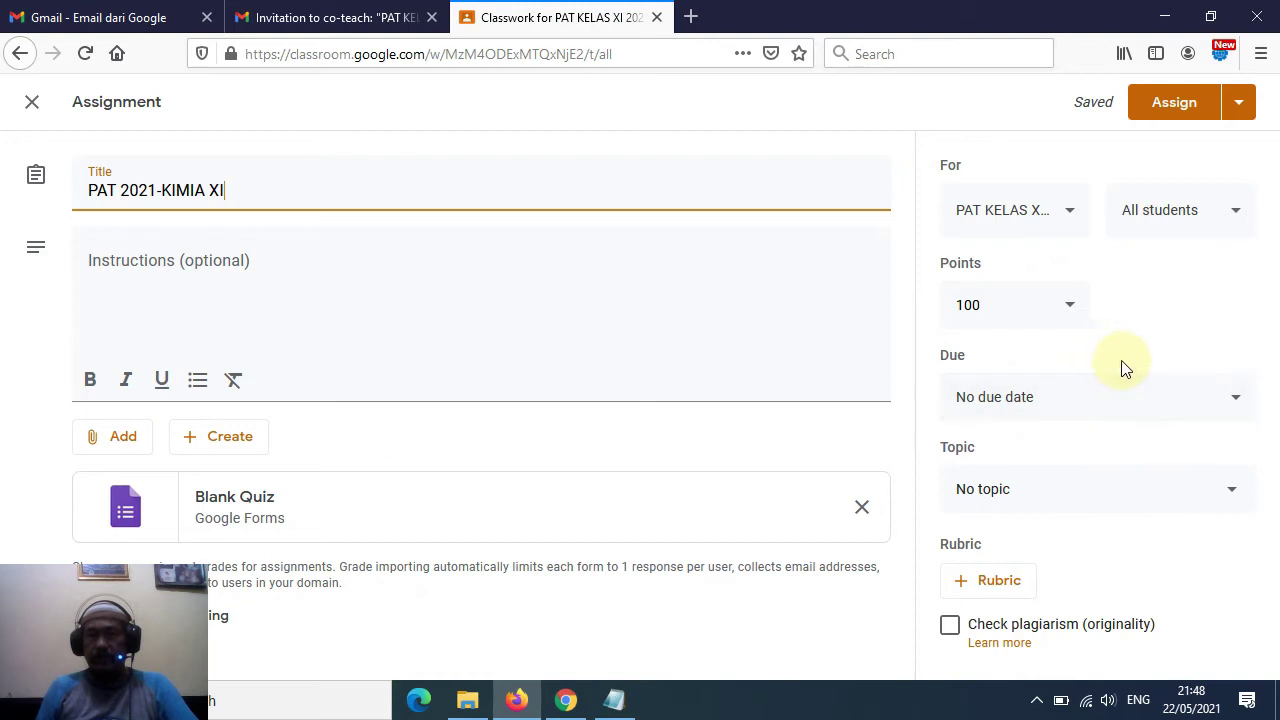
{"action": "left_click", "coordinate": [1231, 492]}
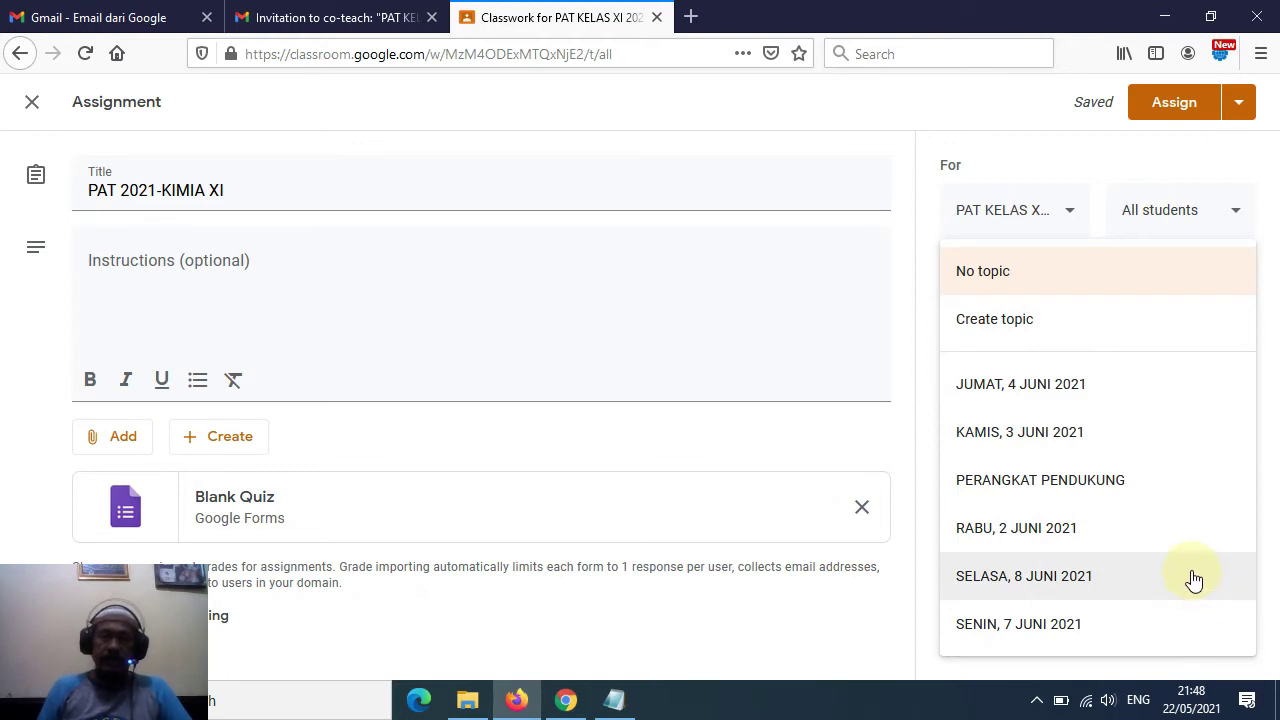
{"action": "left_click", "coordinate": [1044, 442]}
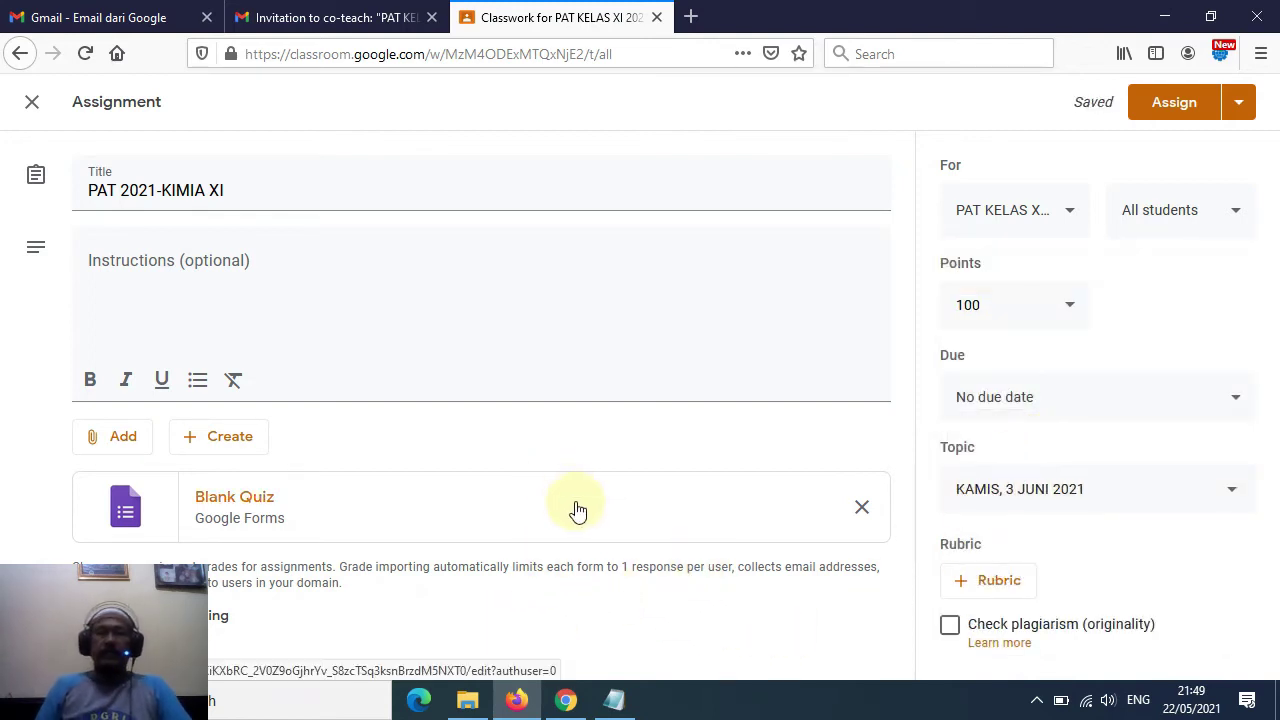
- Open the attached Blank Quiz form and change its title to PAT 2021-KIMIA XI
{"action": "left_click", "coordinate": [242, 513]}
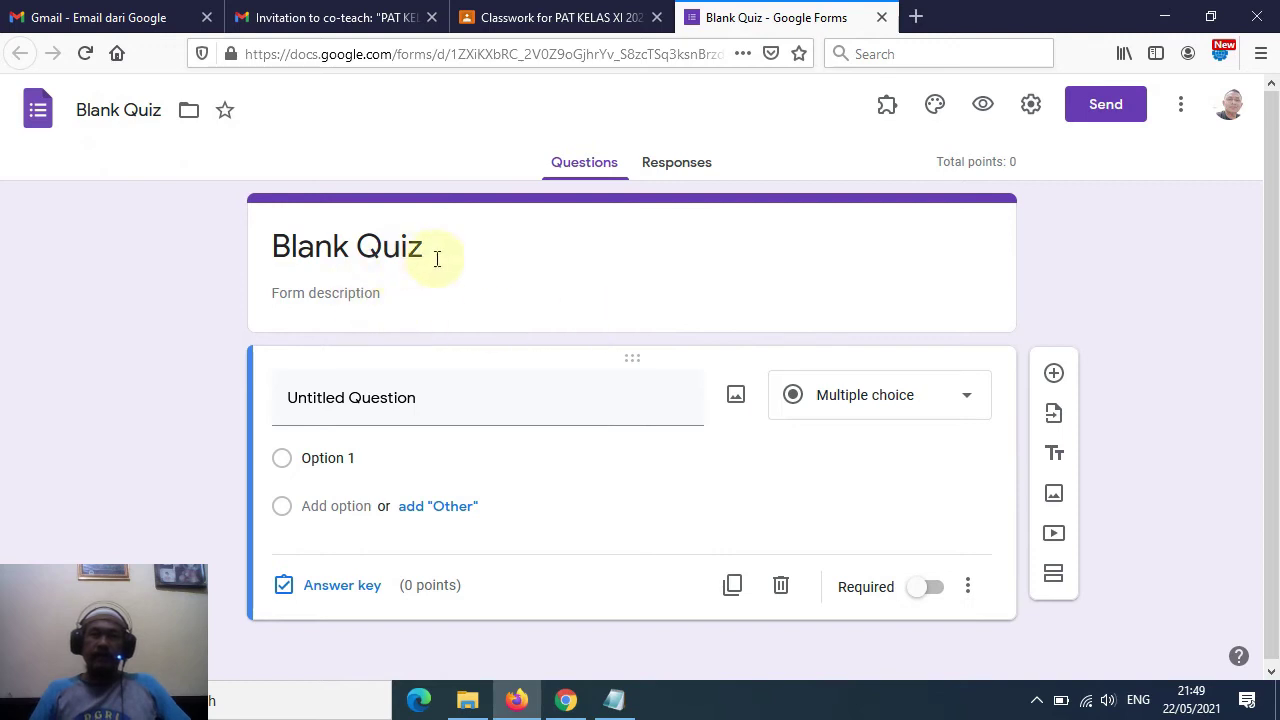
{"action": "left_click", "coordinate": [378, 246]}
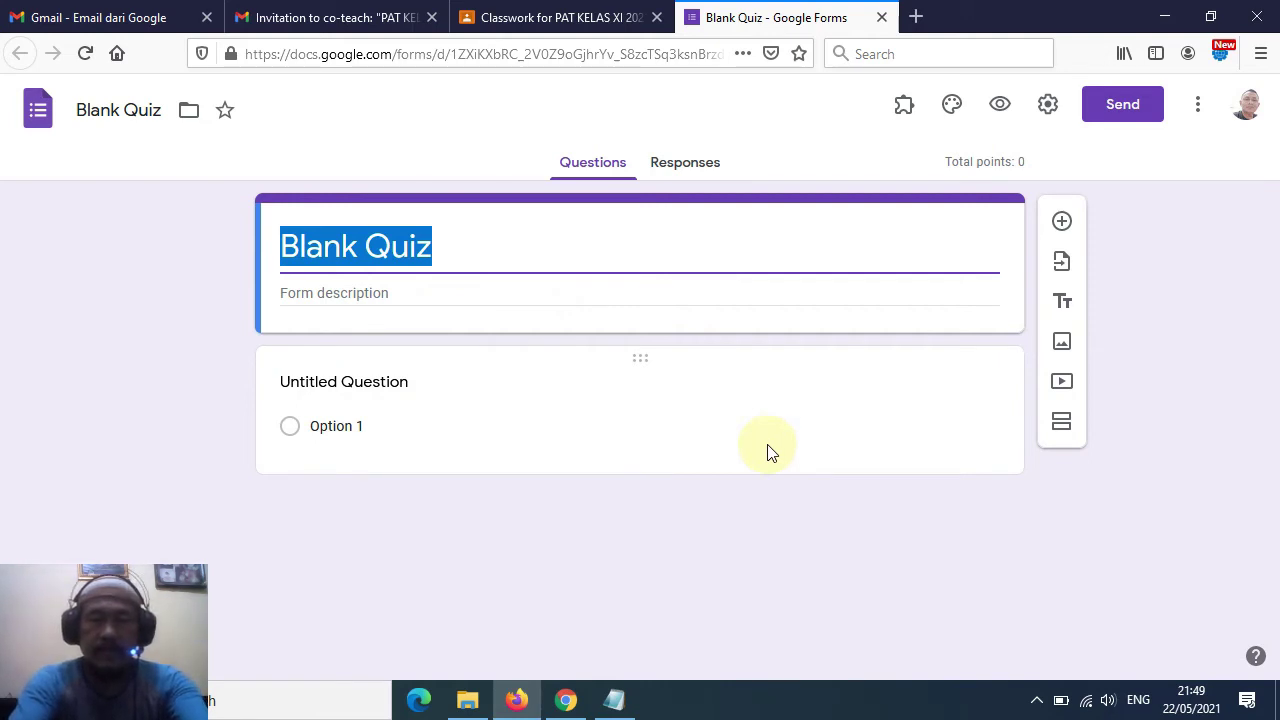
{"action": "type", "text": "PAT"}
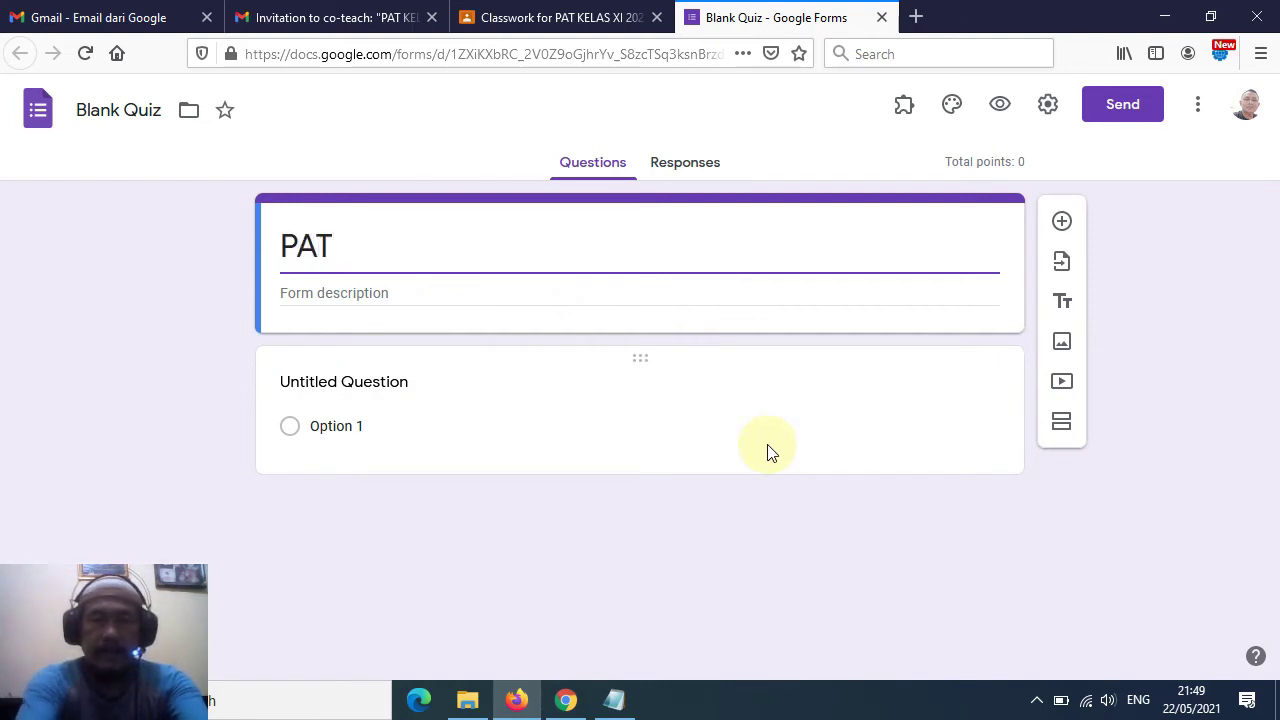
{"action": "type", "text": "  2"}
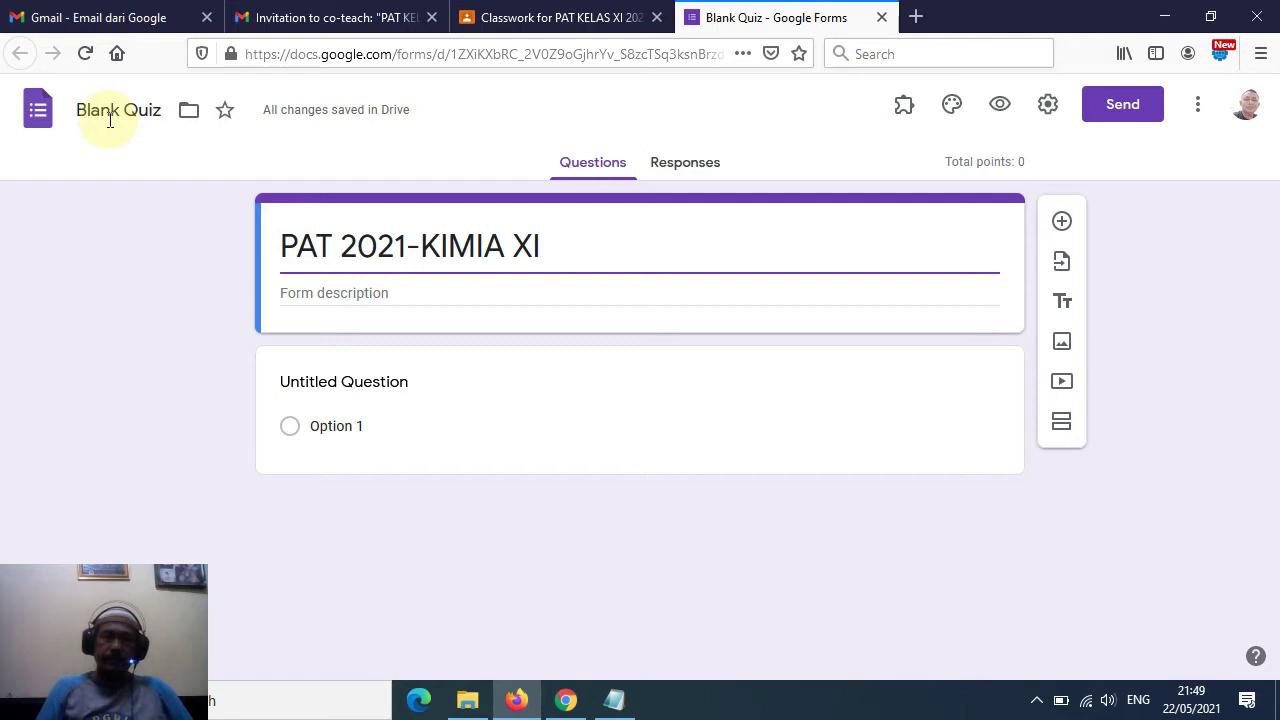
- Rename the form file from Blank Quiz to PAT 2021-KIMIA XI by copying the form's title
{"action": "left_click", "coordinate": [521, 20]}
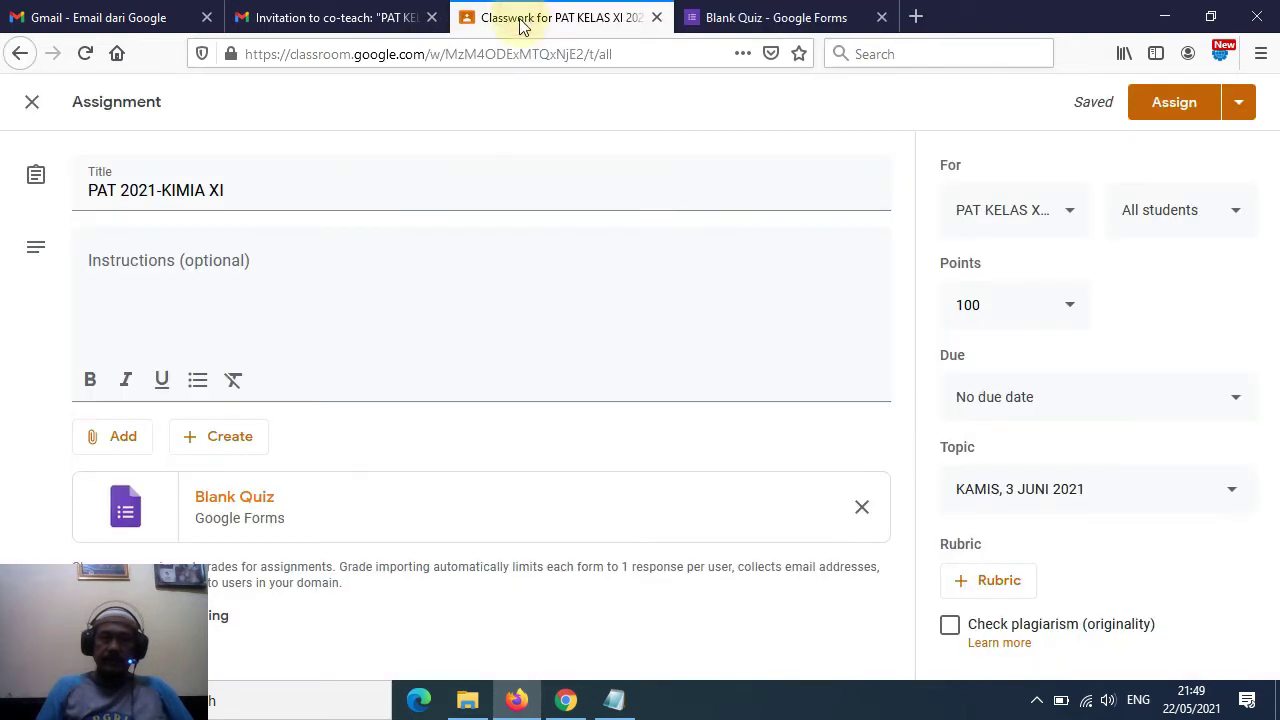
{"action": "left_click", "coordinate": [766, 20]}
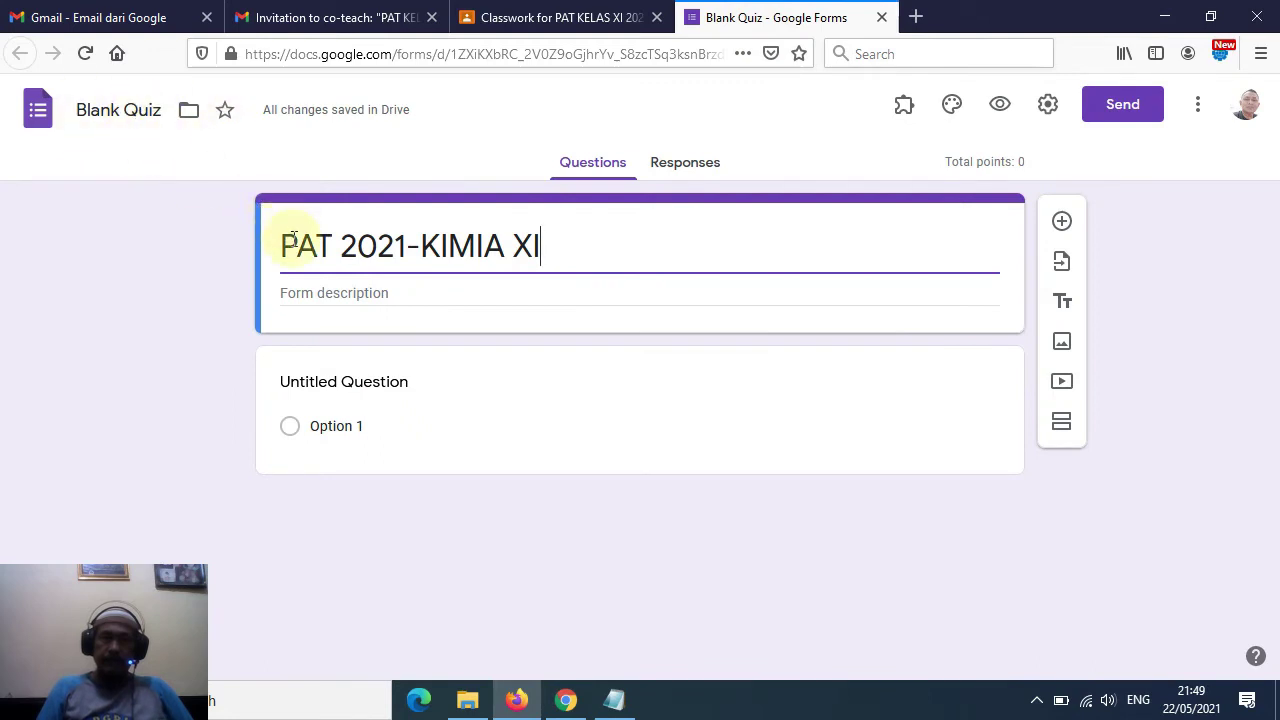
{"action": "left_click_drag", "start_coordinate": [285, 248], "coordinate": [552, 251]}
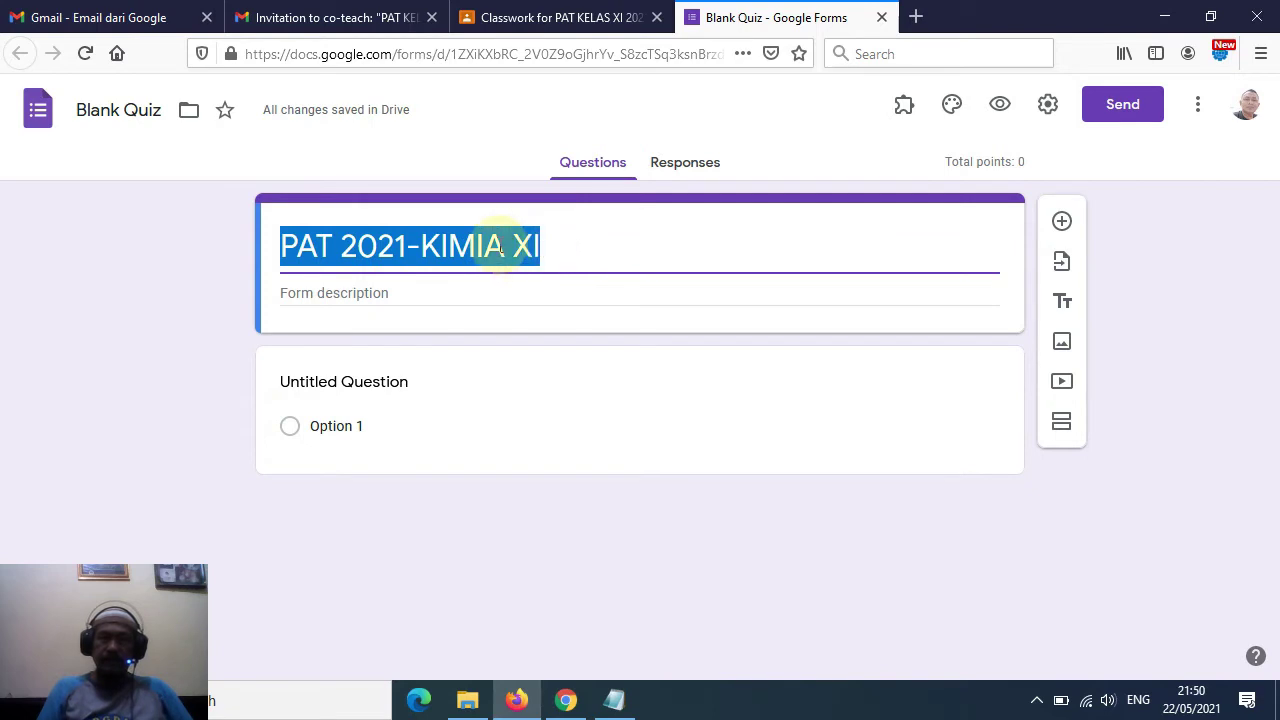
{"action": "right_click", "coordinate": [501, 250]}
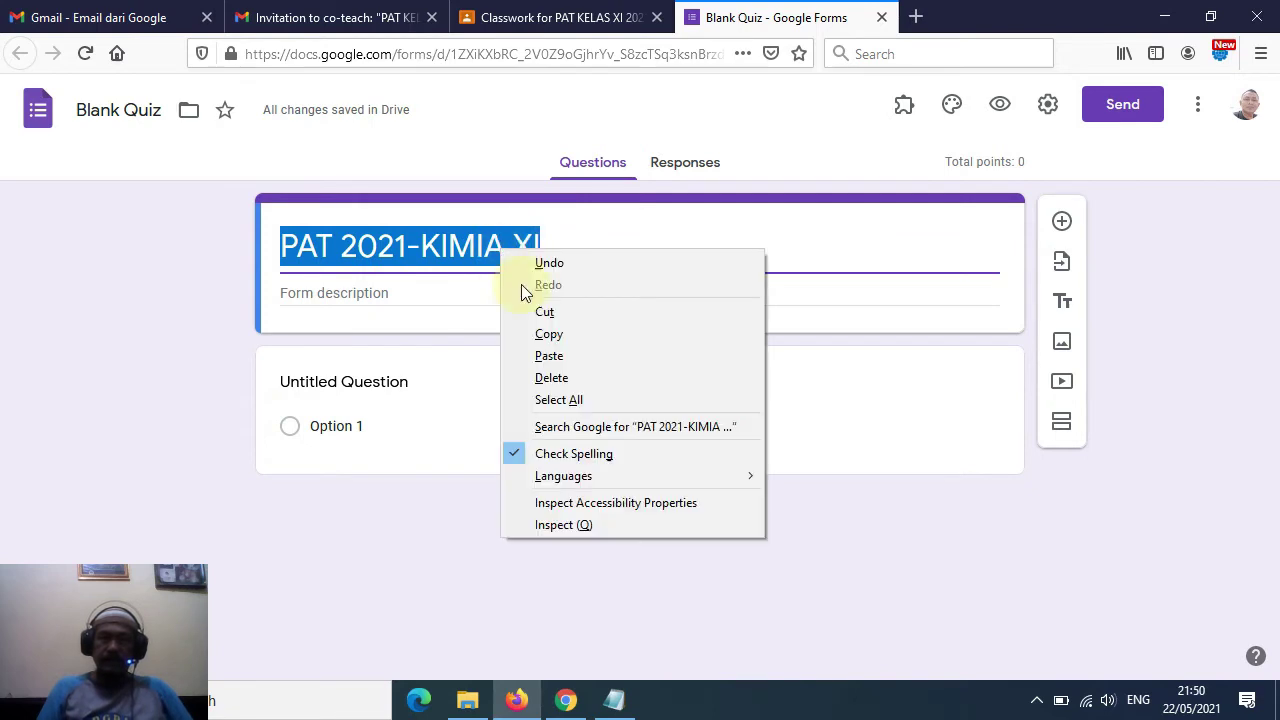
{"action": "left_click", "coordinate": [551, 334]}
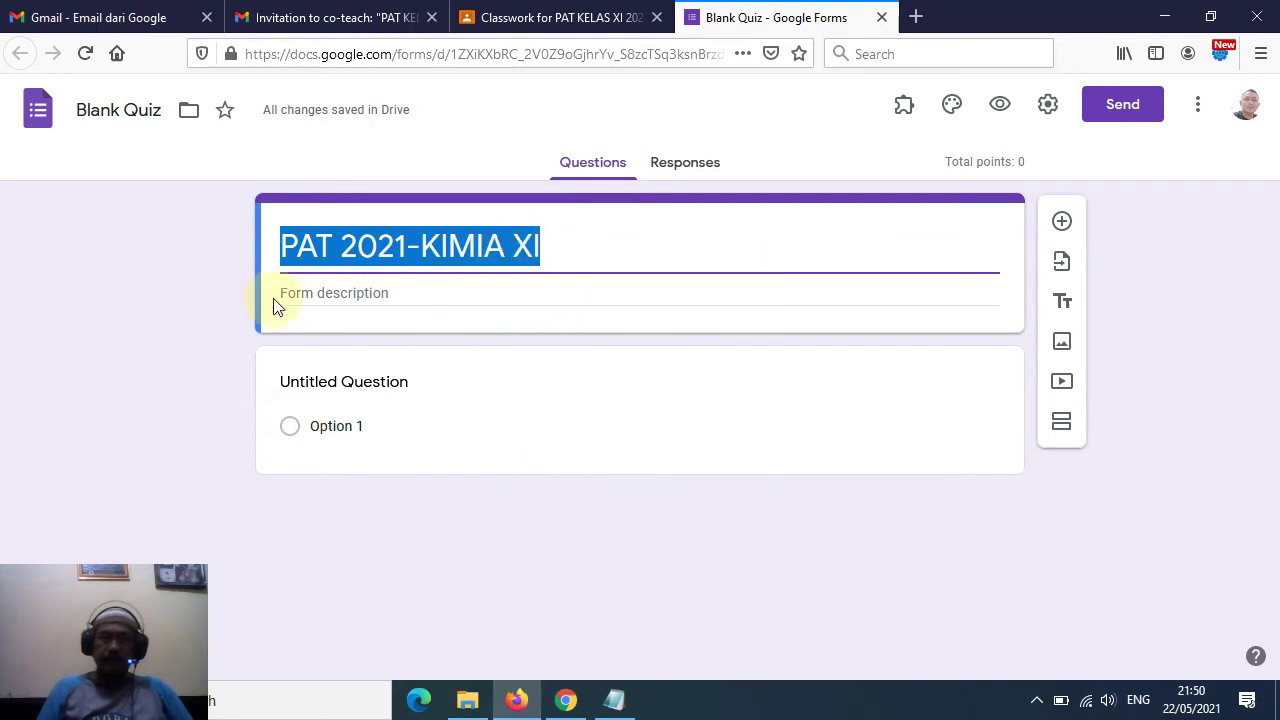
{"action": "left_click", "coordinate": [126, 114]}
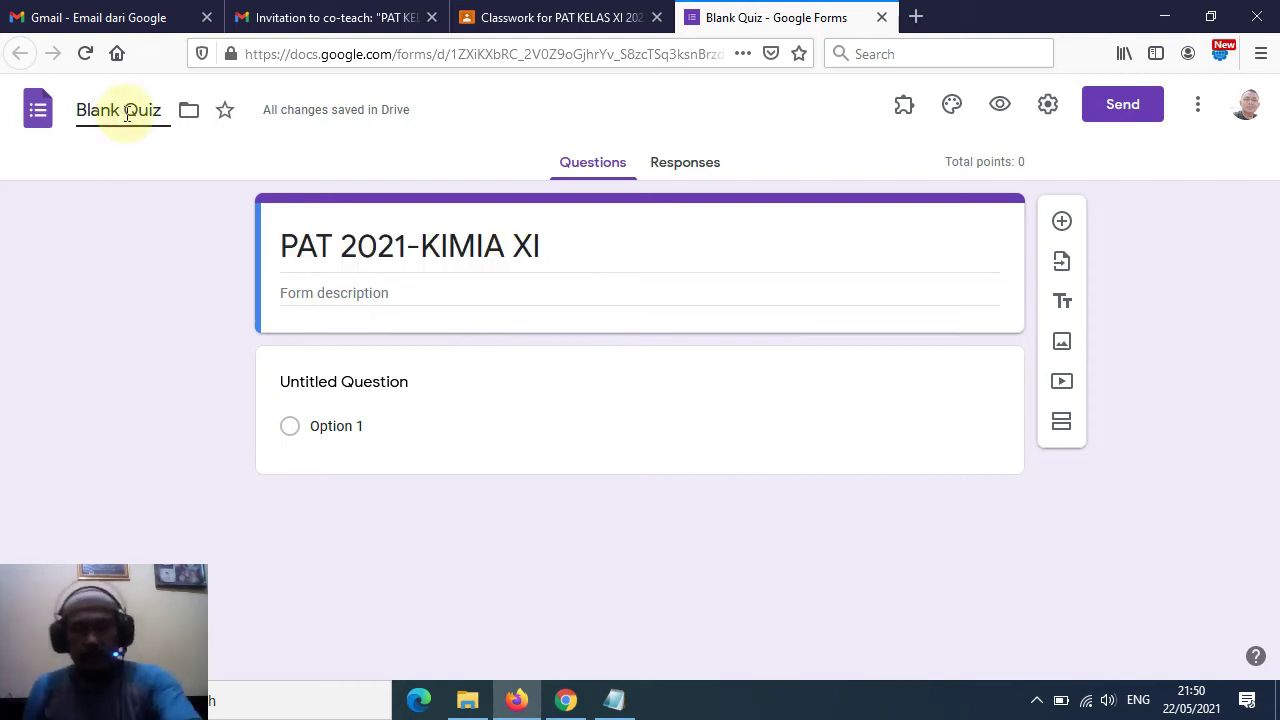
{"action": "triple_click", "coordinate": [126, 114]}
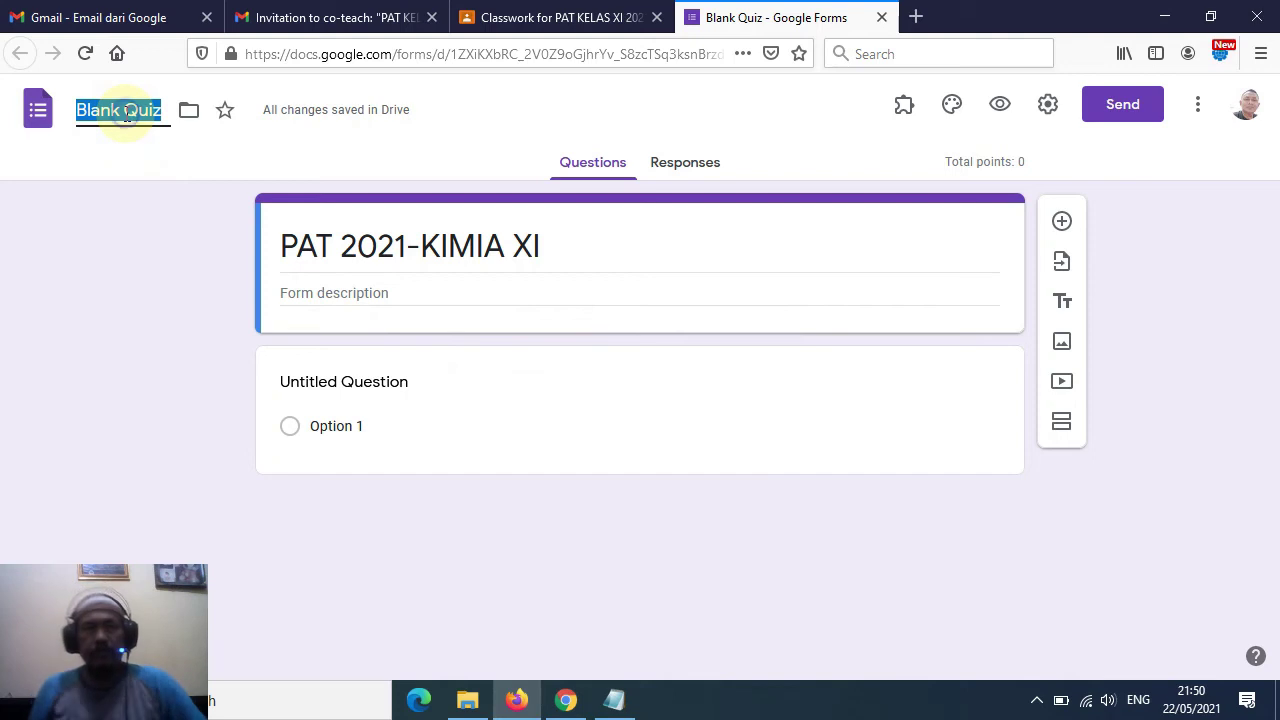
{"action": "right_click", "coordinate": [126, 114]}
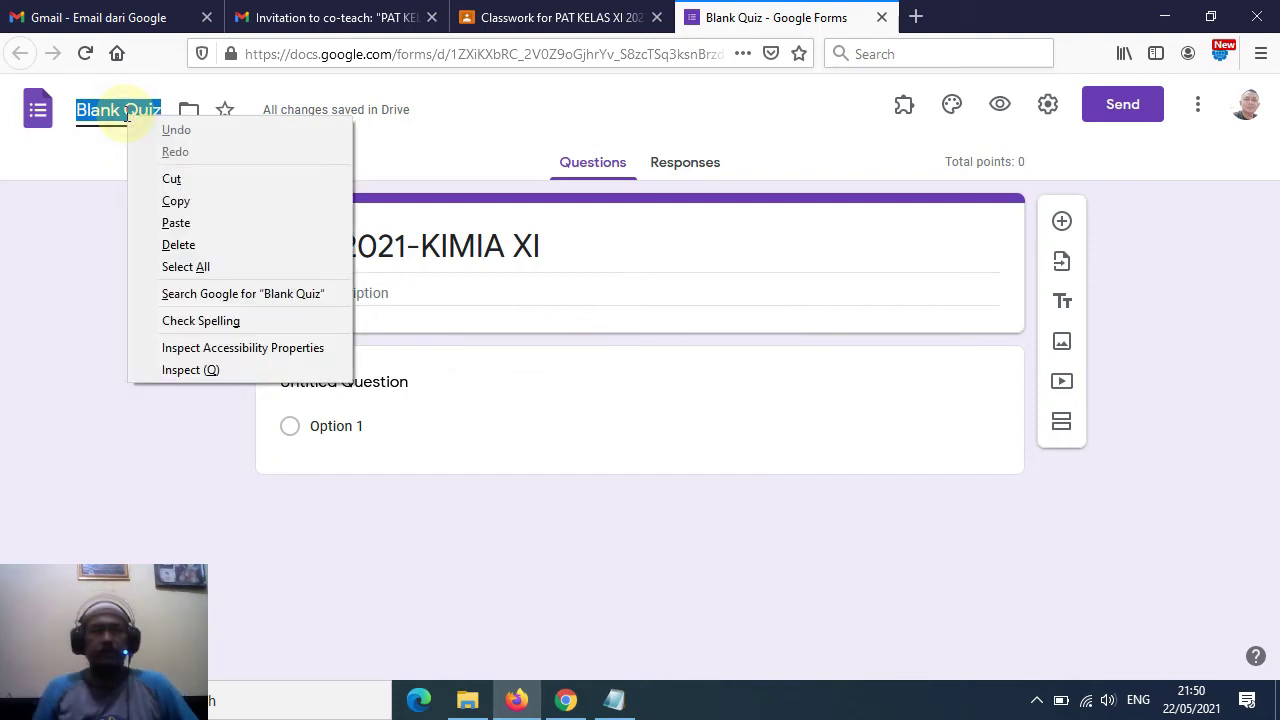
{"action": "left_click", "coordinate": [190, 233]}
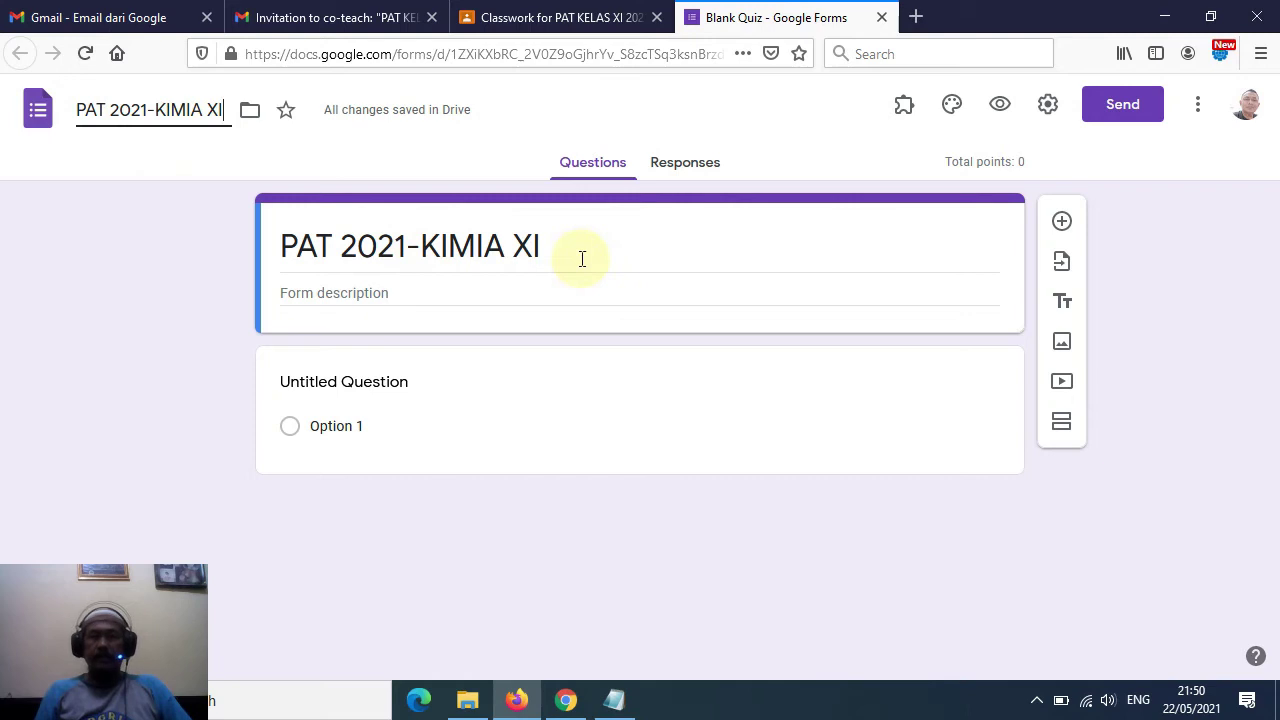
{"action": "left_click", "coordinate": [826, 155]}
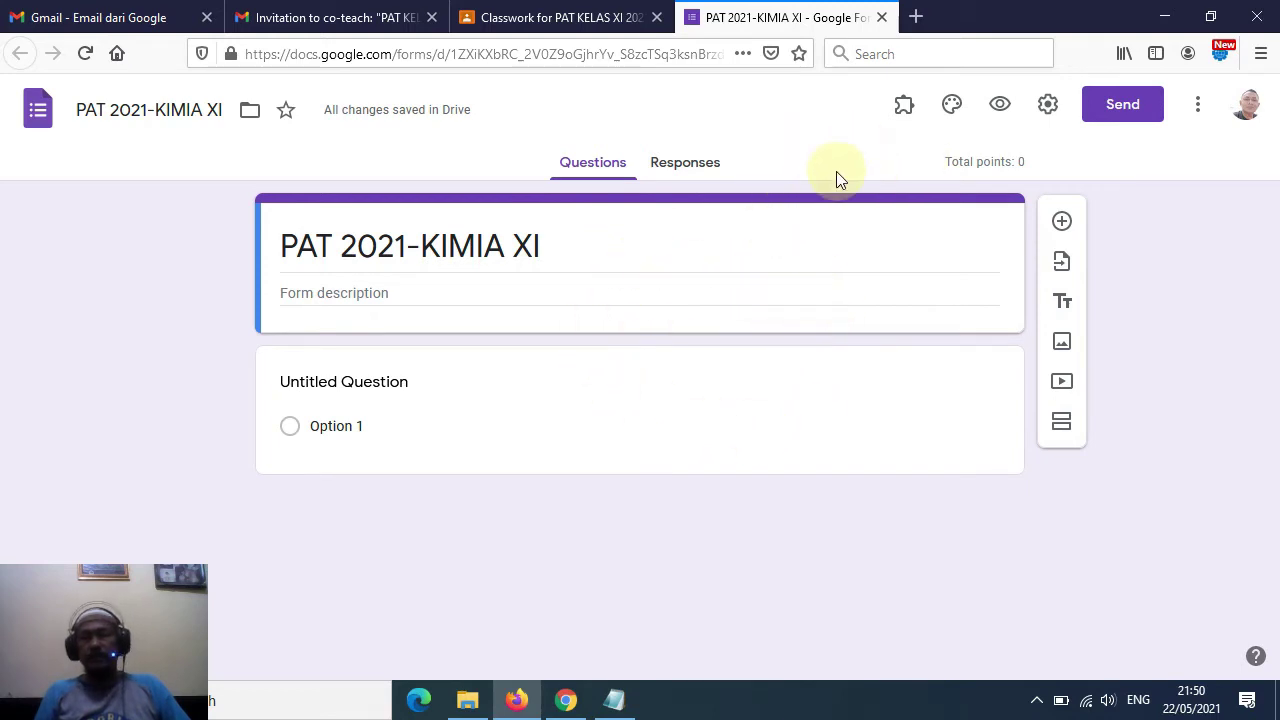
- In the form's general settings, turn on Collect emails, Response receipts if the respondent requests it, and Limit to 1 response
{"action": "left_click", "coordinate": [1049, 105]}
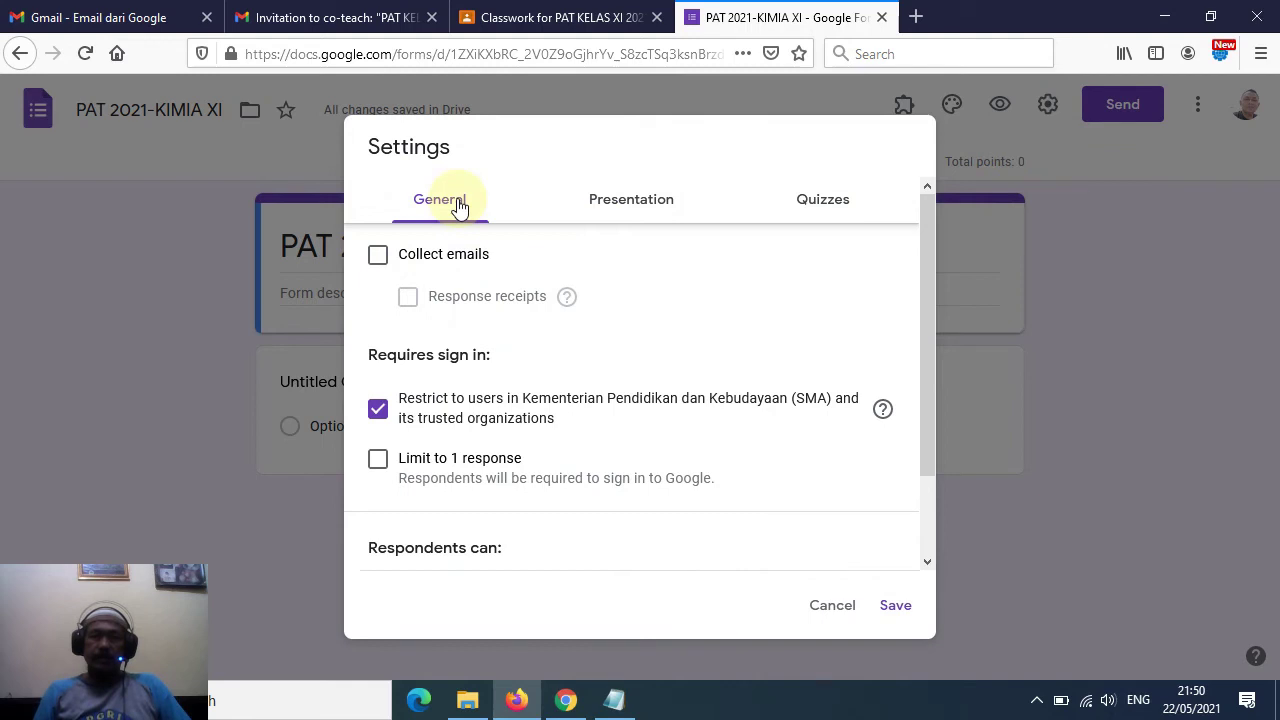
{"action": "left_click", "coordinate": [378, 258]}
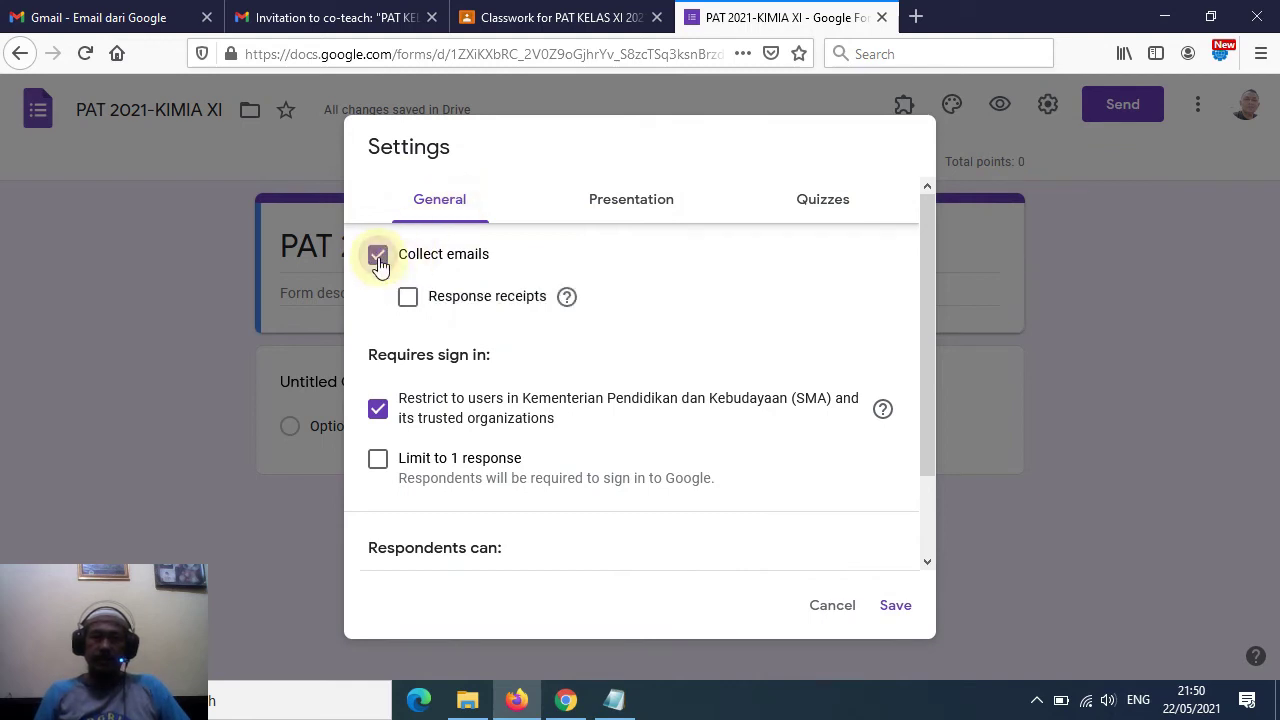
{"action": "left_click", "coordinate": [408, 300]}
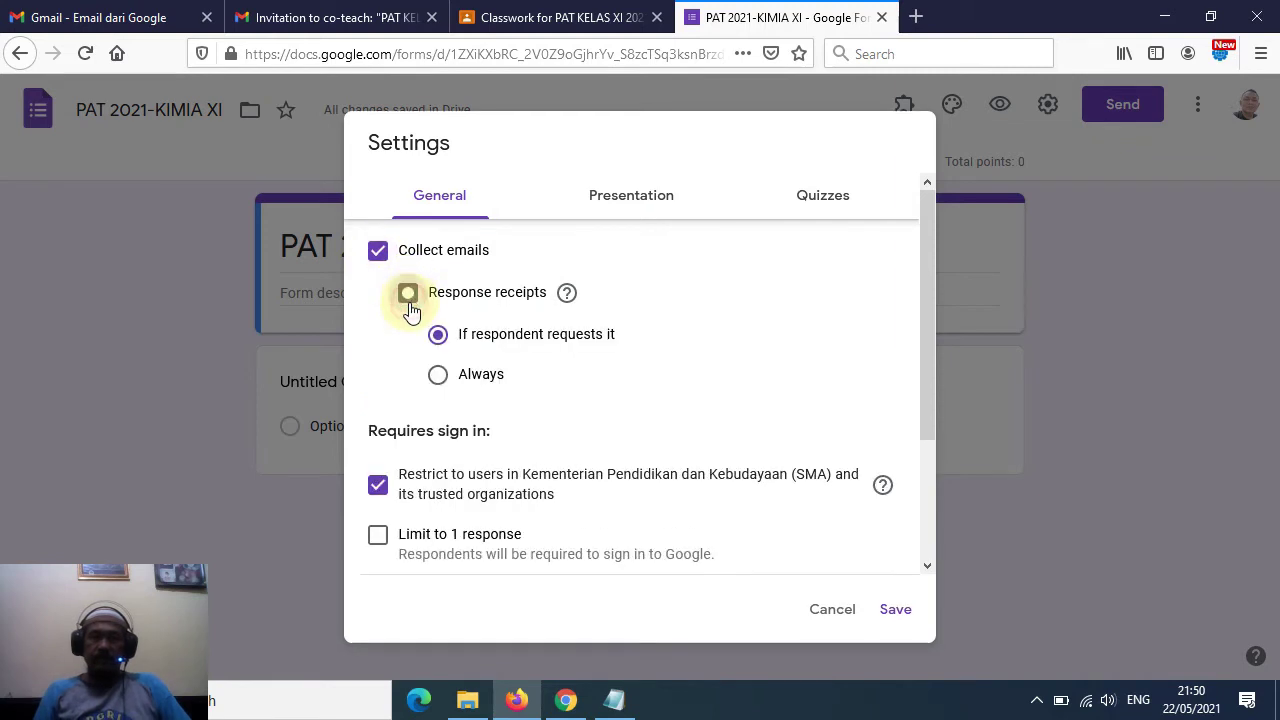
{"action": "scroll", "coordinate": [694, 335], "scroll_direction": "down", "scroll_amount": 3}
{"action": "scroll", "coordinate": [694, 310], "scroll_direction": "up", "scroll_amount": 2}
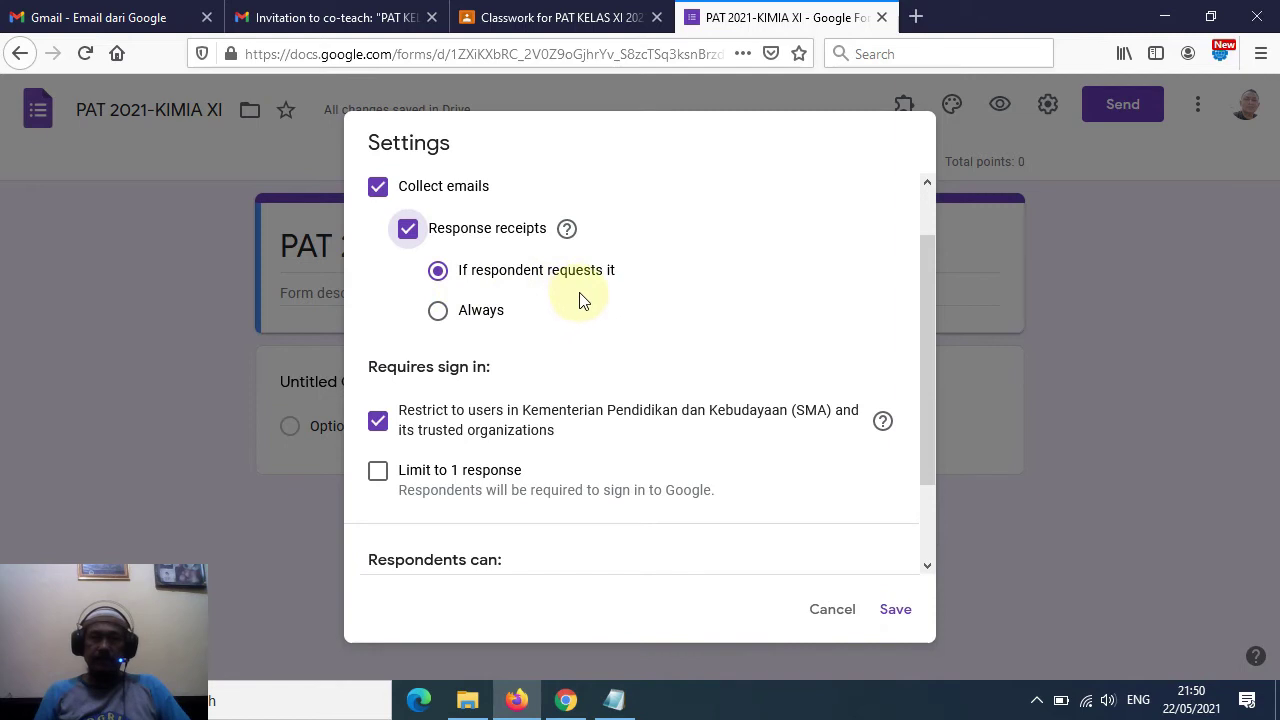
{"action": "scroll", "coordinate": [671, 300], "scroll_direction": "down", "scroll_amount": 2}
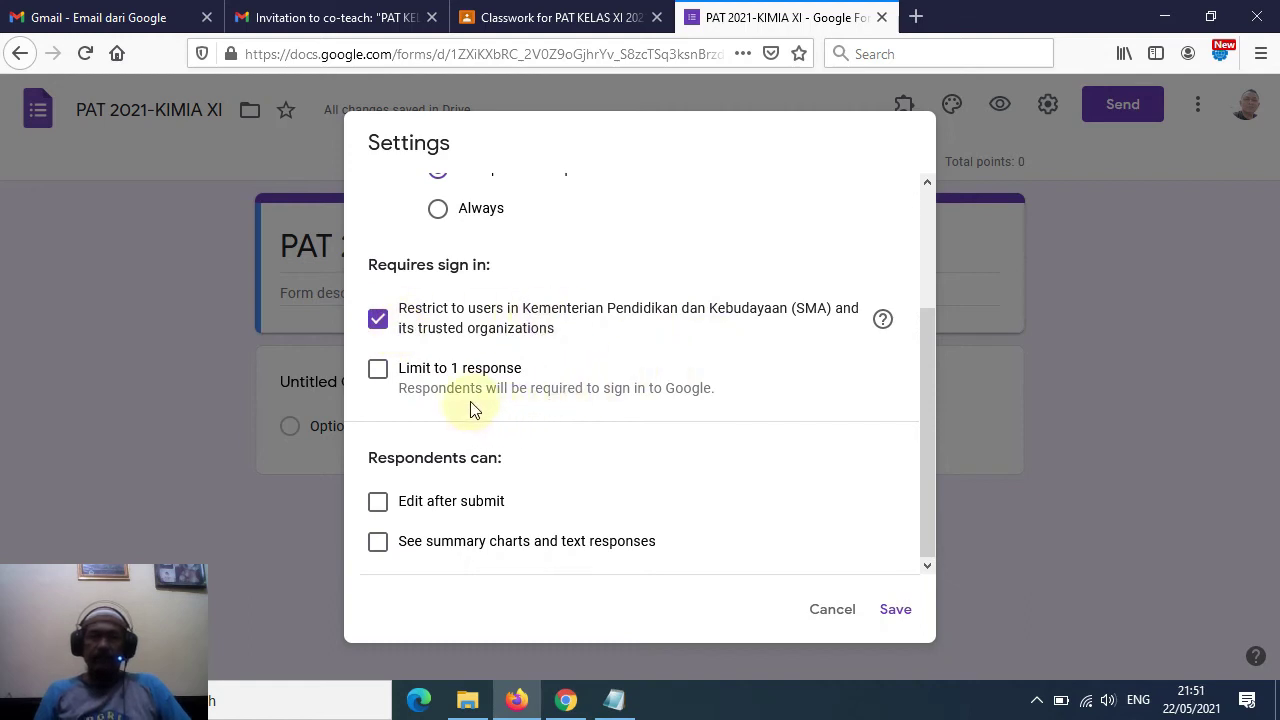
{"action": "left_click", "coordinate": [379, 370]}
{"action": "scroll", "coordinate": [796, 415], "scroll_direction": "up", "scroll_amount": 3}
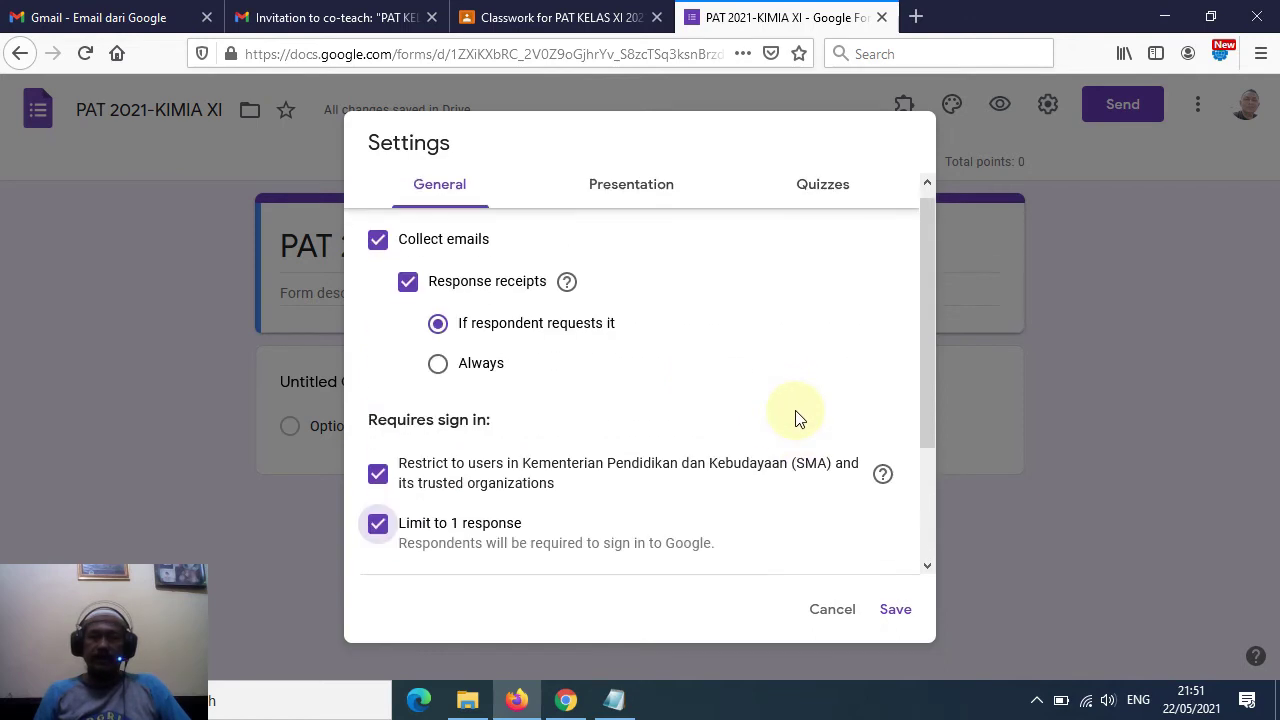
- In the presentation settings, enable Shuffle question order and set the confirmation message to "Terimakasih data sudah terkirim"
{"action": "left_click", "coordinate": [651, 198]}
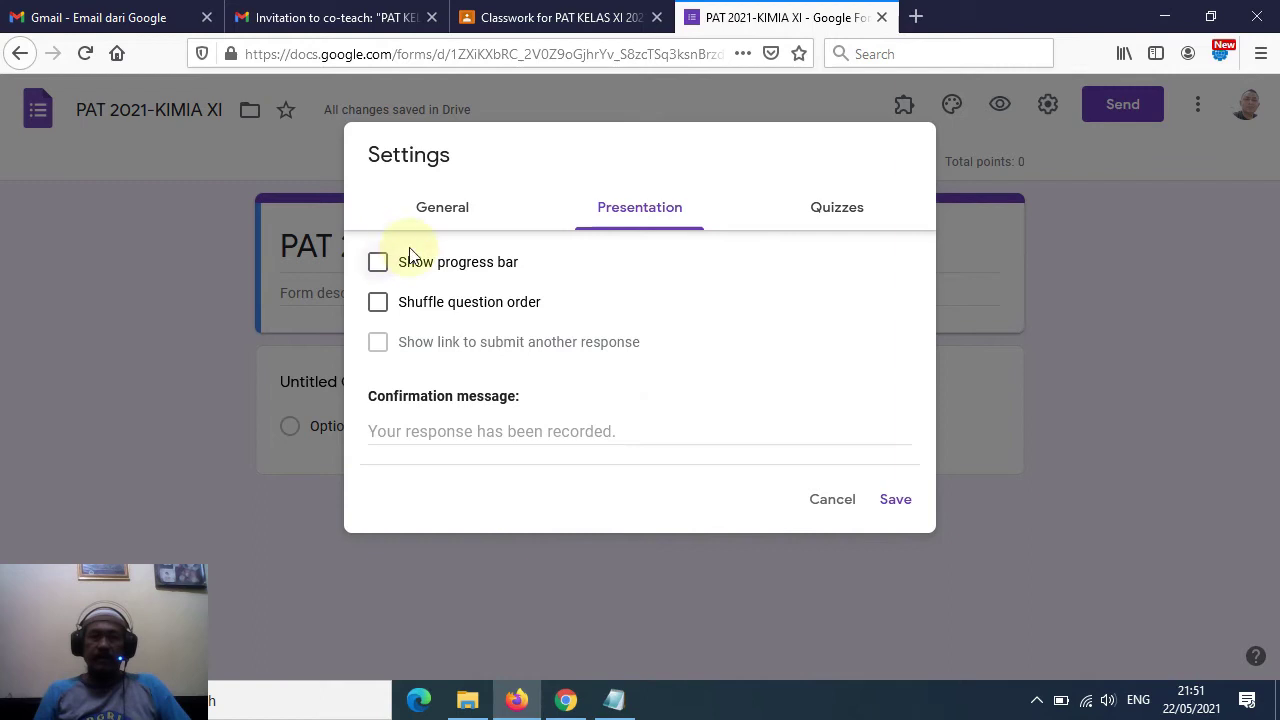
{"action": "left_click", "coordinate": [378, 304]}
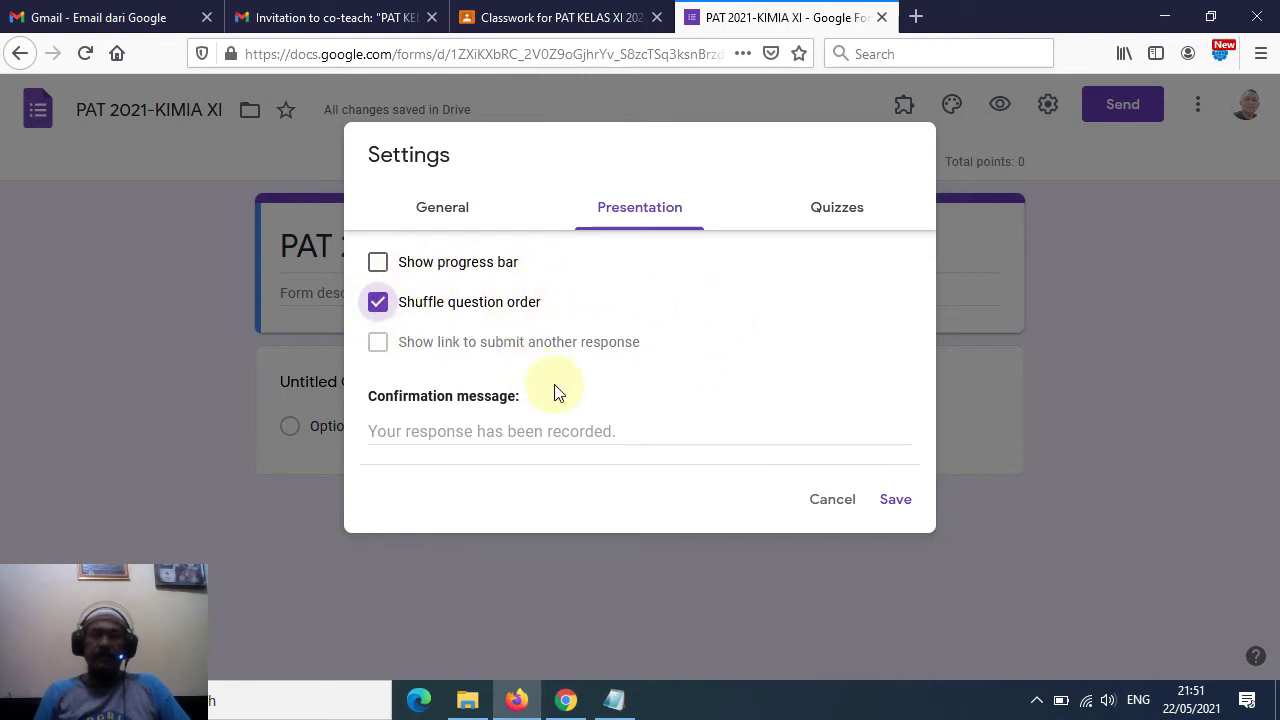
{"action": "left_click", "coordinate": [424, 431]}
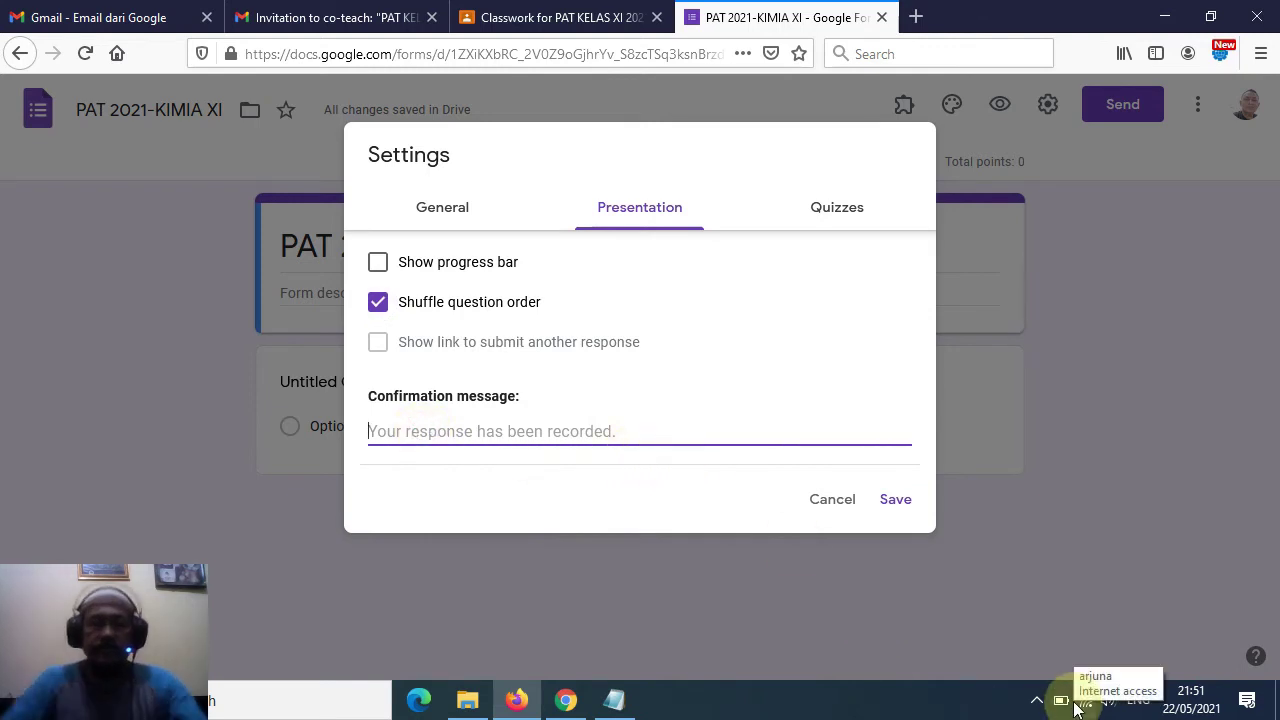
{"action": "type", "text": "T"}
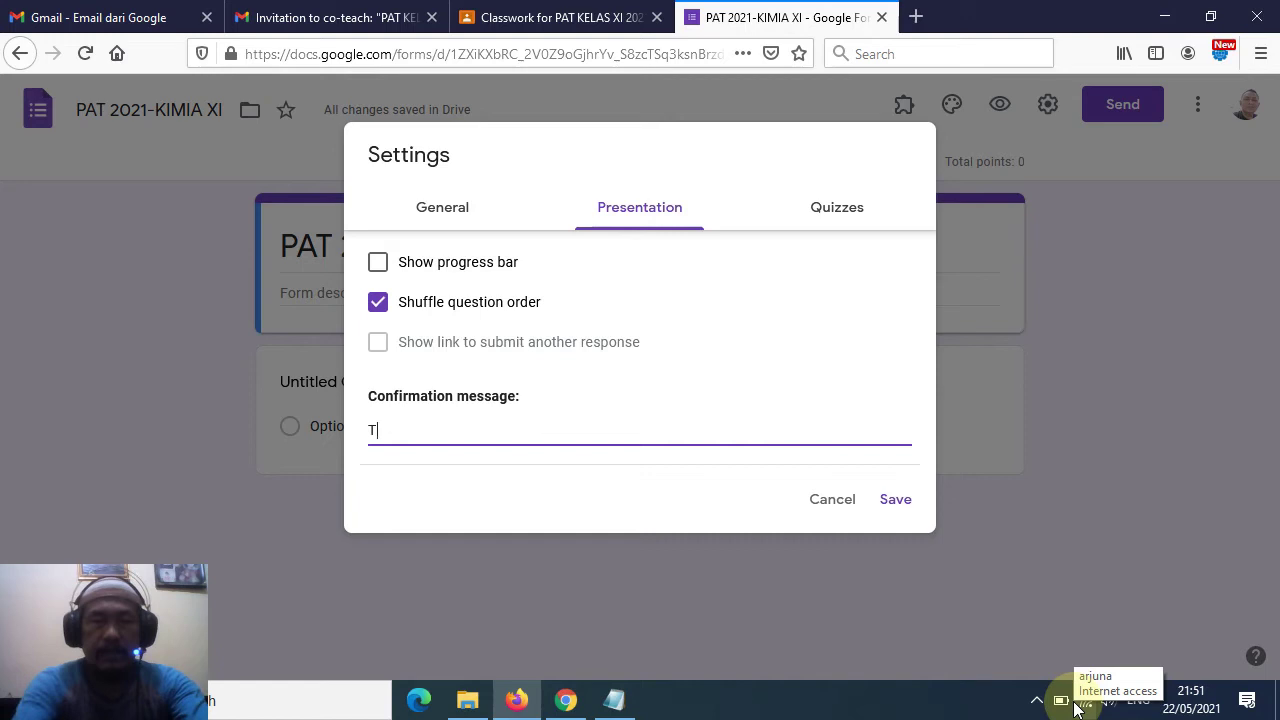
{"action": "type", "text": "erimak"}
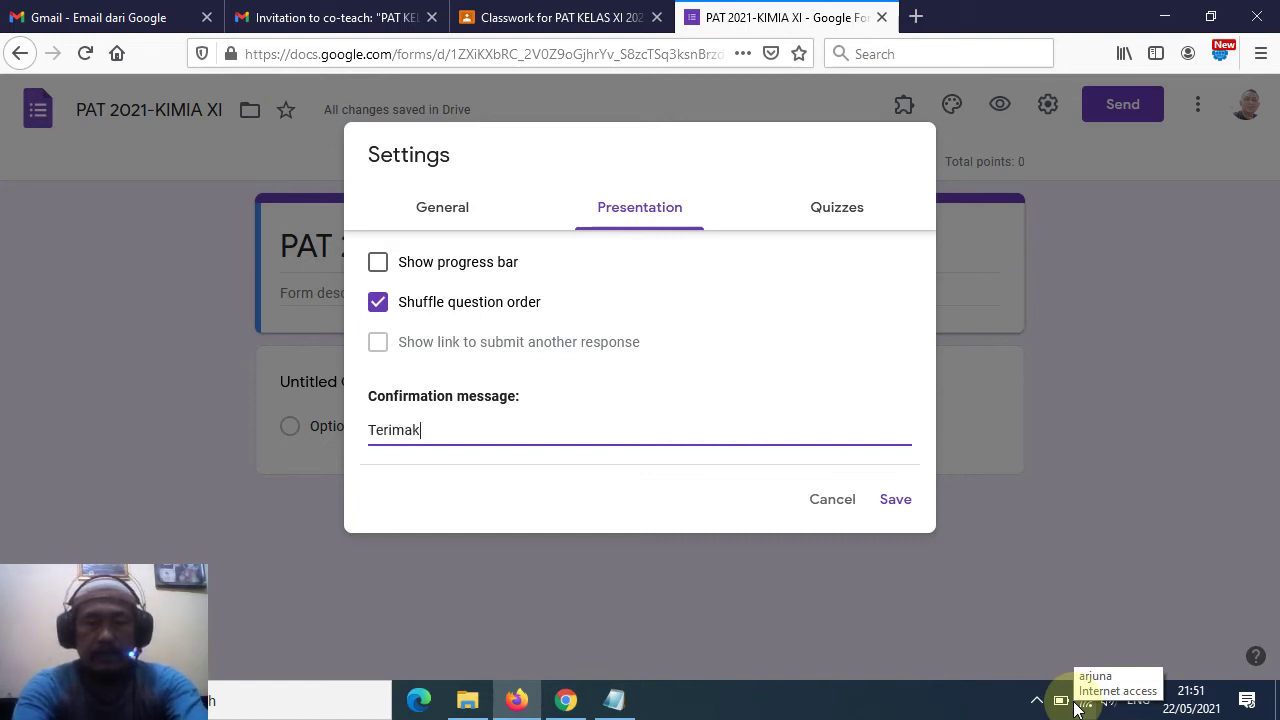
{"action": "type", "text": "asih data s"}
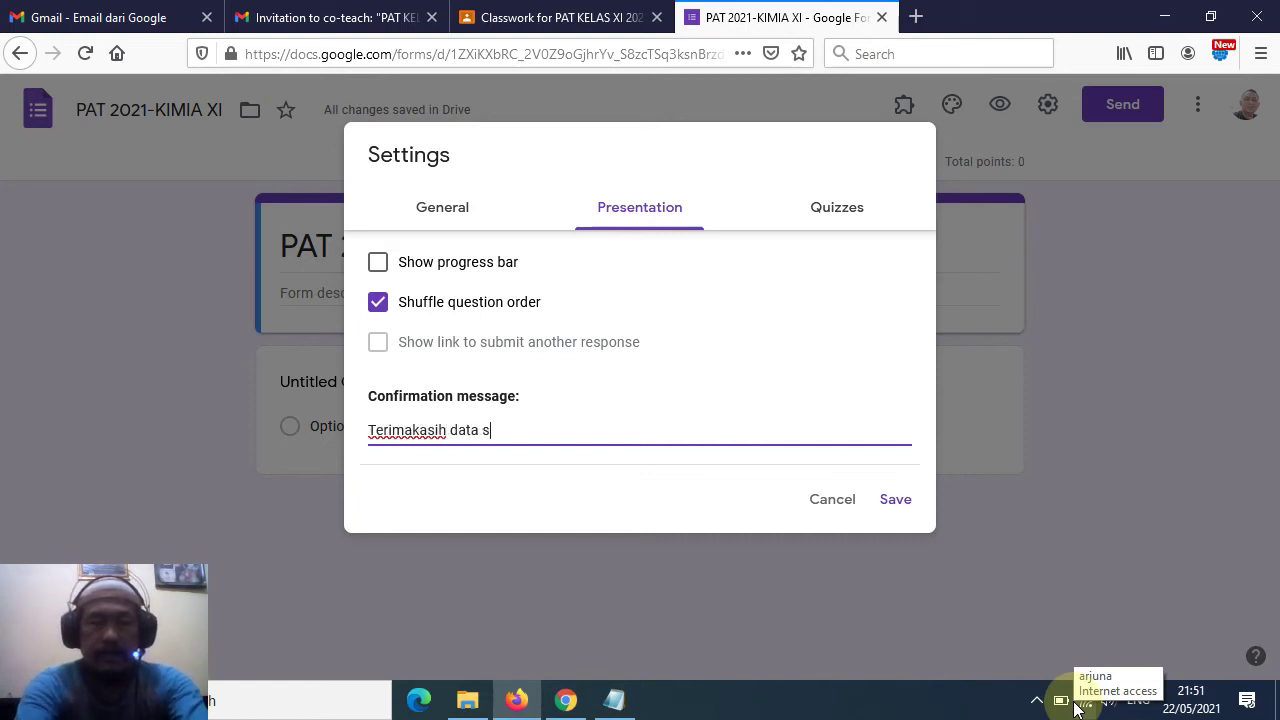
{"action": "type", "text": "udah ter"}
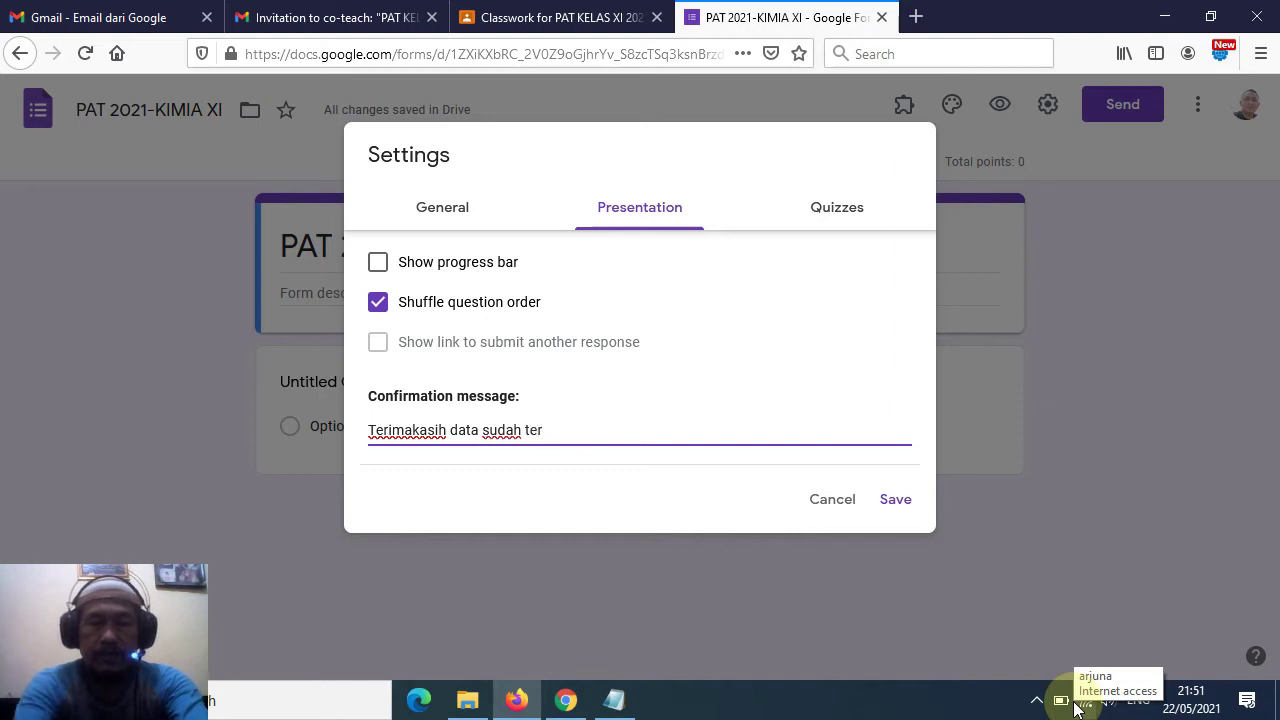
{"action": "type", "text": "kirim"}
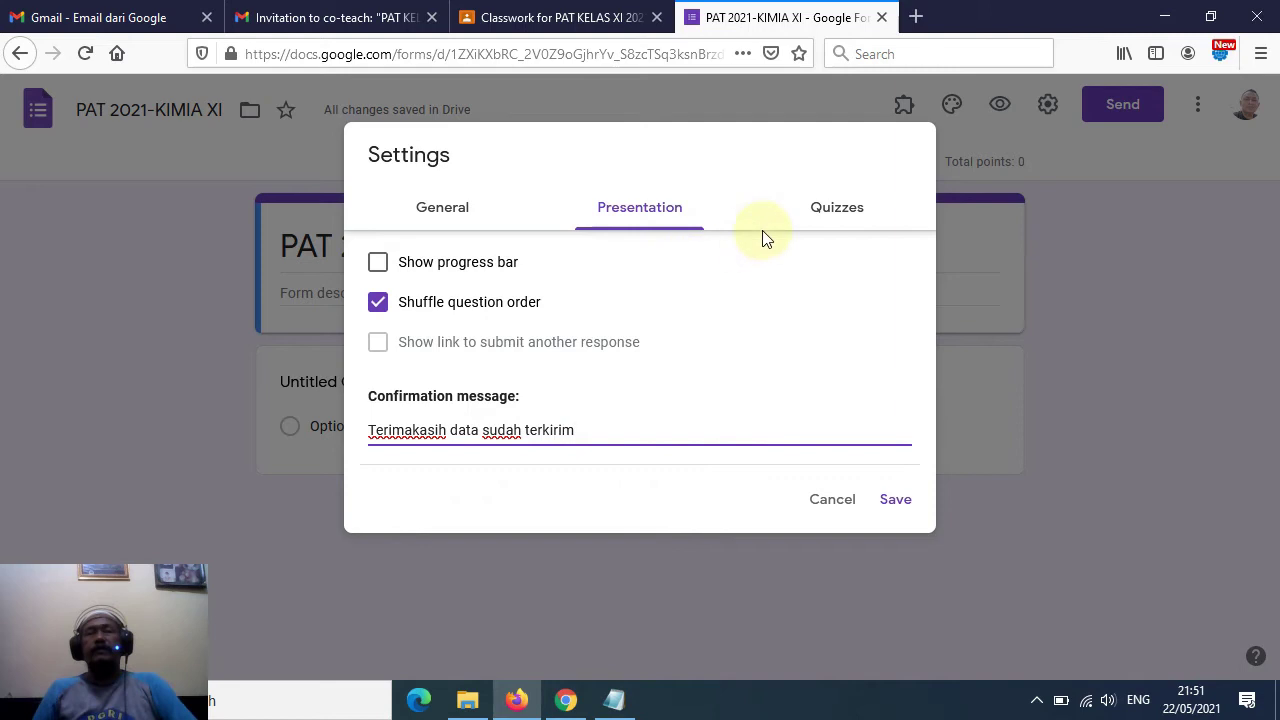
- In the quiz settings, hide missed questions, correct answers and point values from respondents, keeping the form a quiz, and save the settings
{"action": "left_click", "coordinate": [846, 212]}
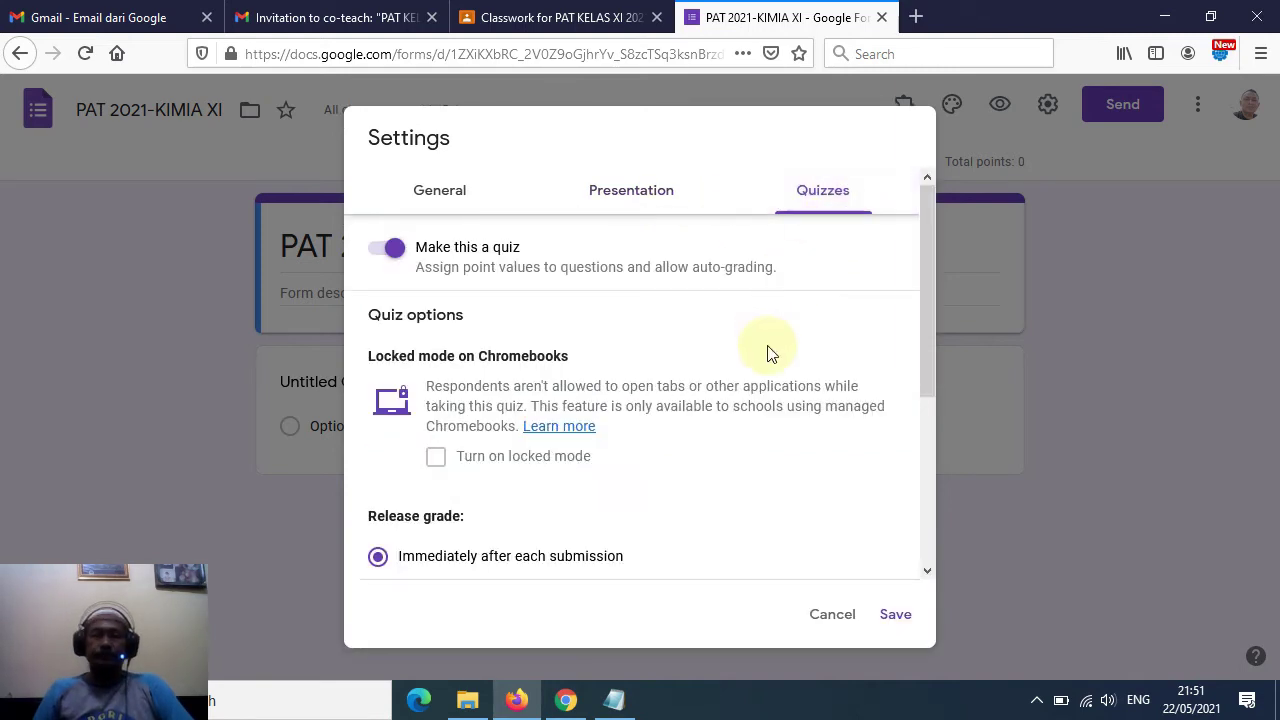
{"action": "left_click", "coordinate": [376, 248]}
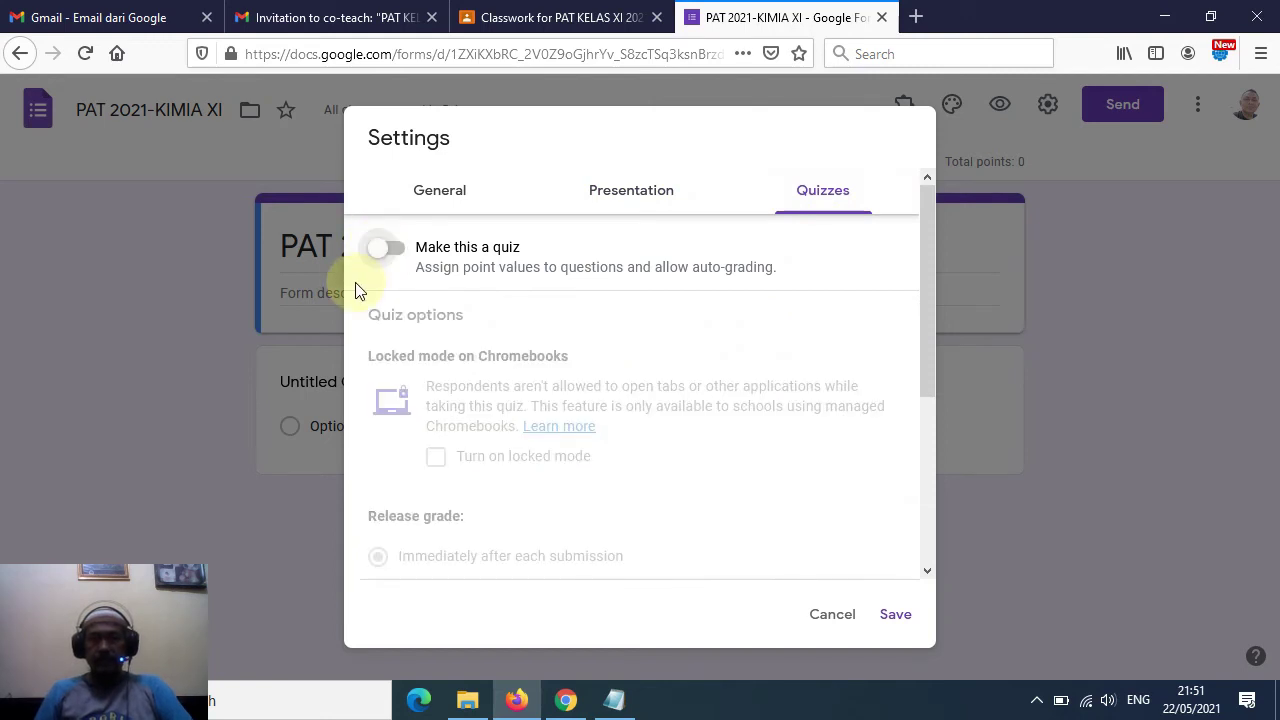
{"action": "left_click", "coordinate": [398, 248]}
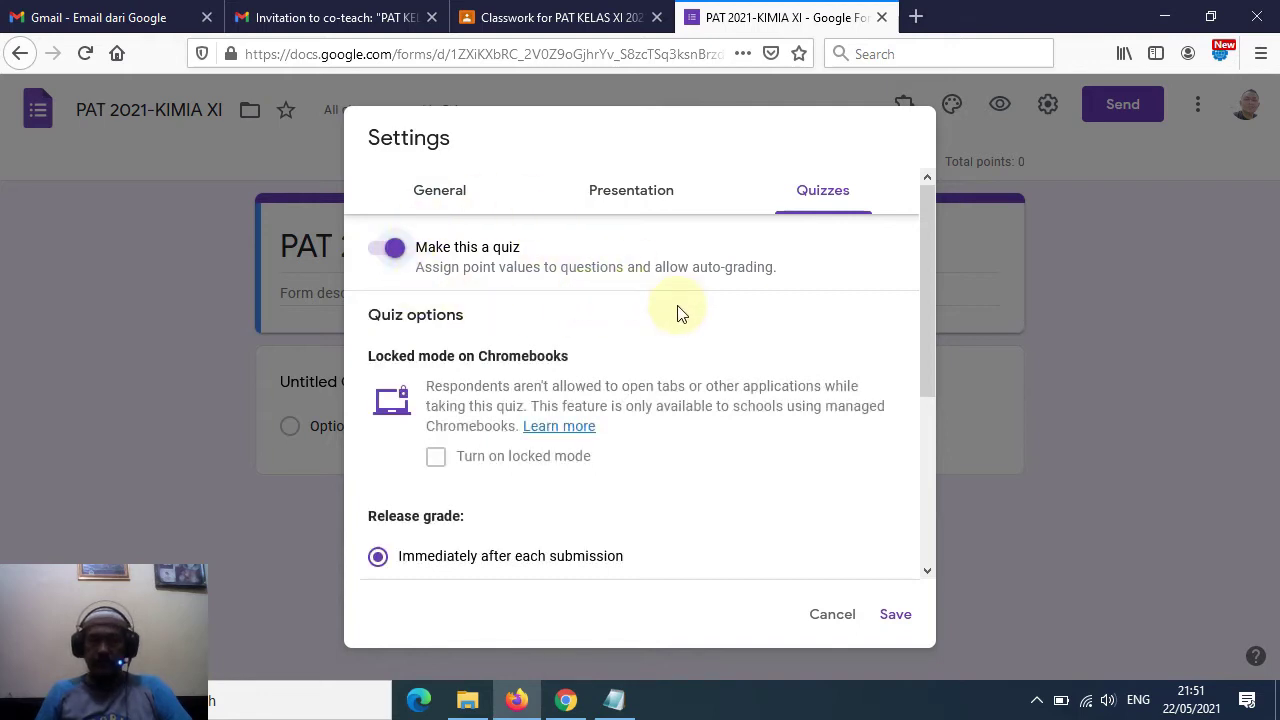
{"action": "scroll", "coordinate": [697, 307], "scroll_direction": "down", "scroll_amount": 2}
{"action": "scroll", "coordinate": [697, 307], "scroll_direction": "down", "scroll_amount": 2}
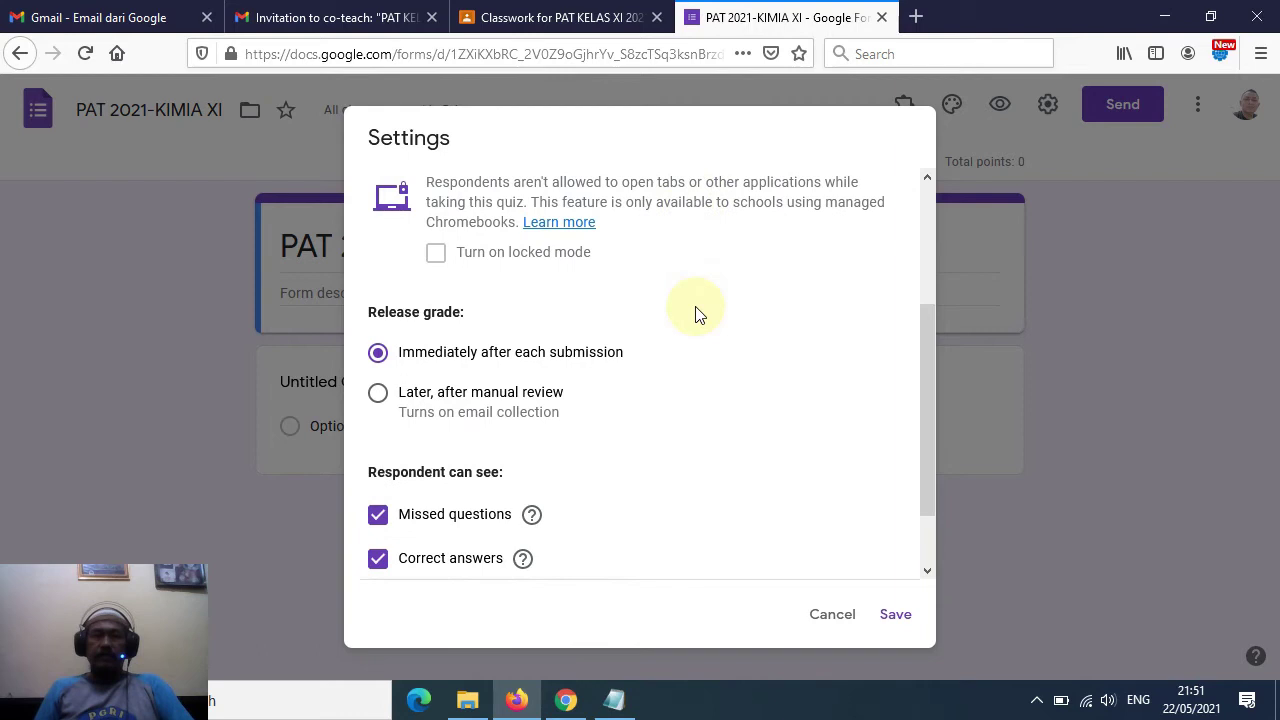
{"action": "scroll", "coordinate": [697, 313], "scroll_direction": "down", "scroll_amount": 2}
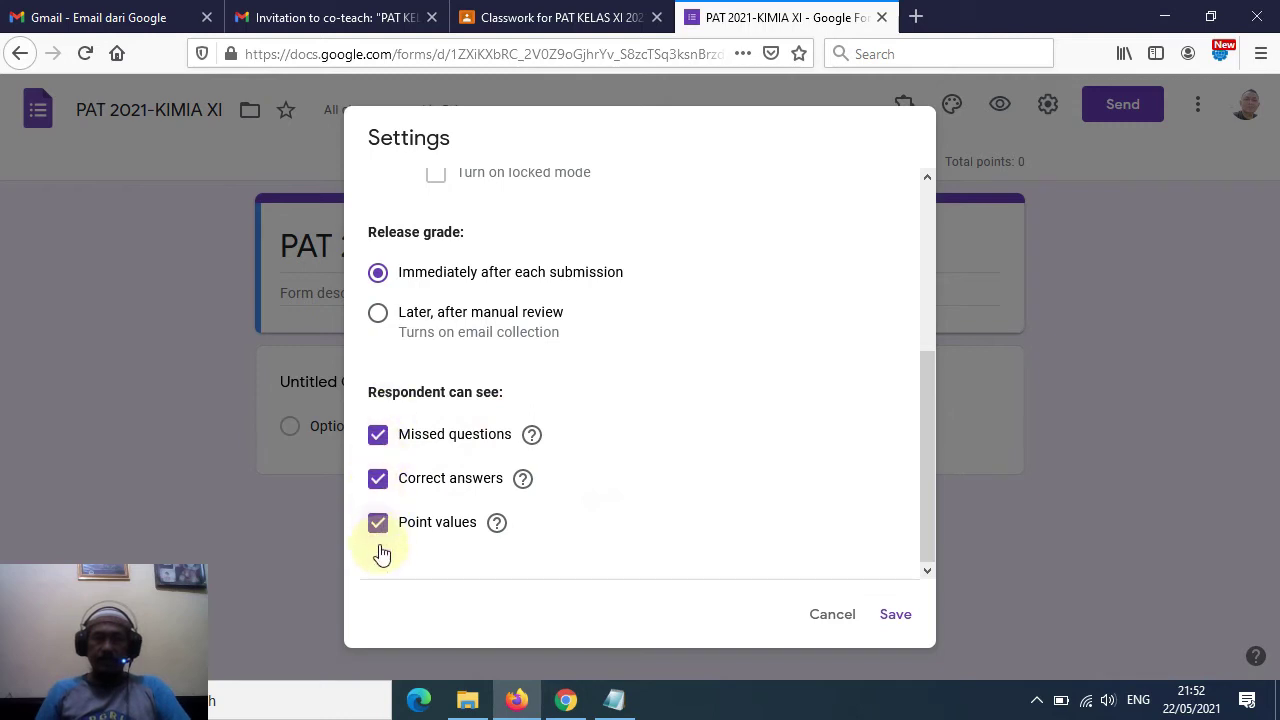
{"action": "left_click", "coordinate": [378, 440]}
{"action": "left_click", "coordinate": [378, 479]}
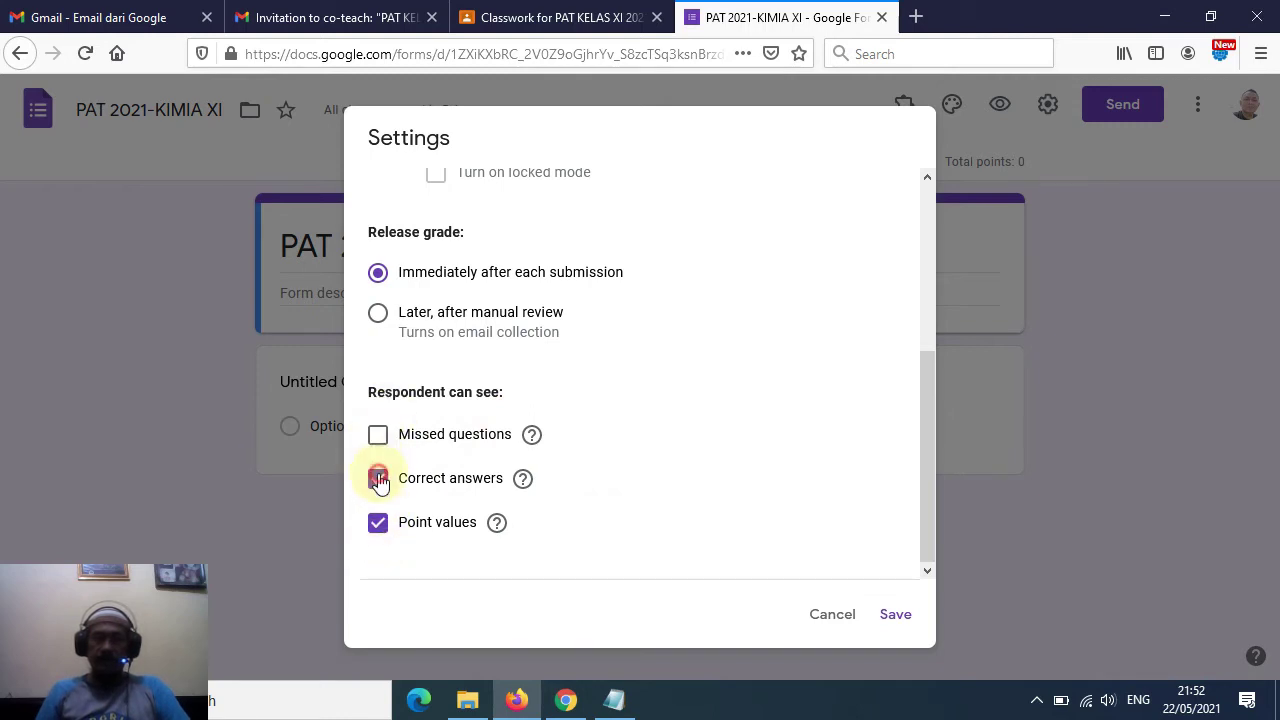
{"action": "left_click", "coordinate": [378, 524]}
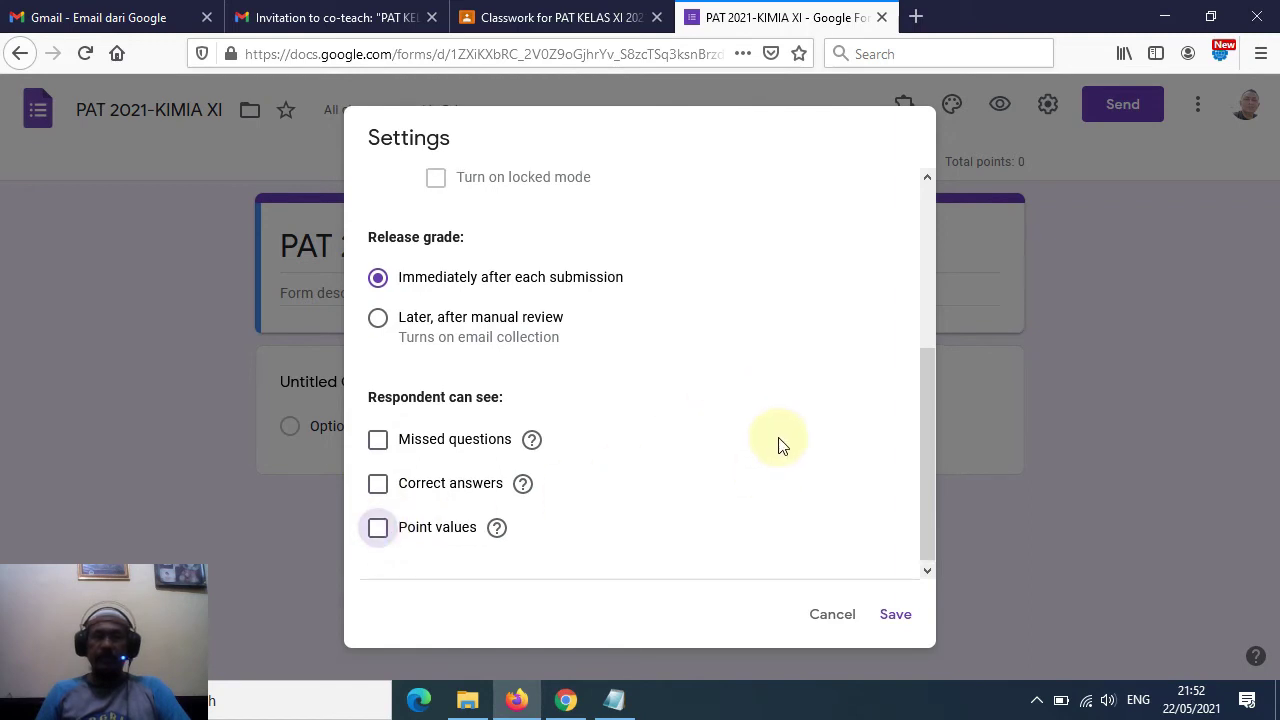
{"action": "scroll", "coordinate": [780, 443], "scroll_direction": "up", "scroll_amount": 5}
{"action": "scroll", "coordinate": [783, 443], "scroll_direction": "down", "scroll_amount": 5}
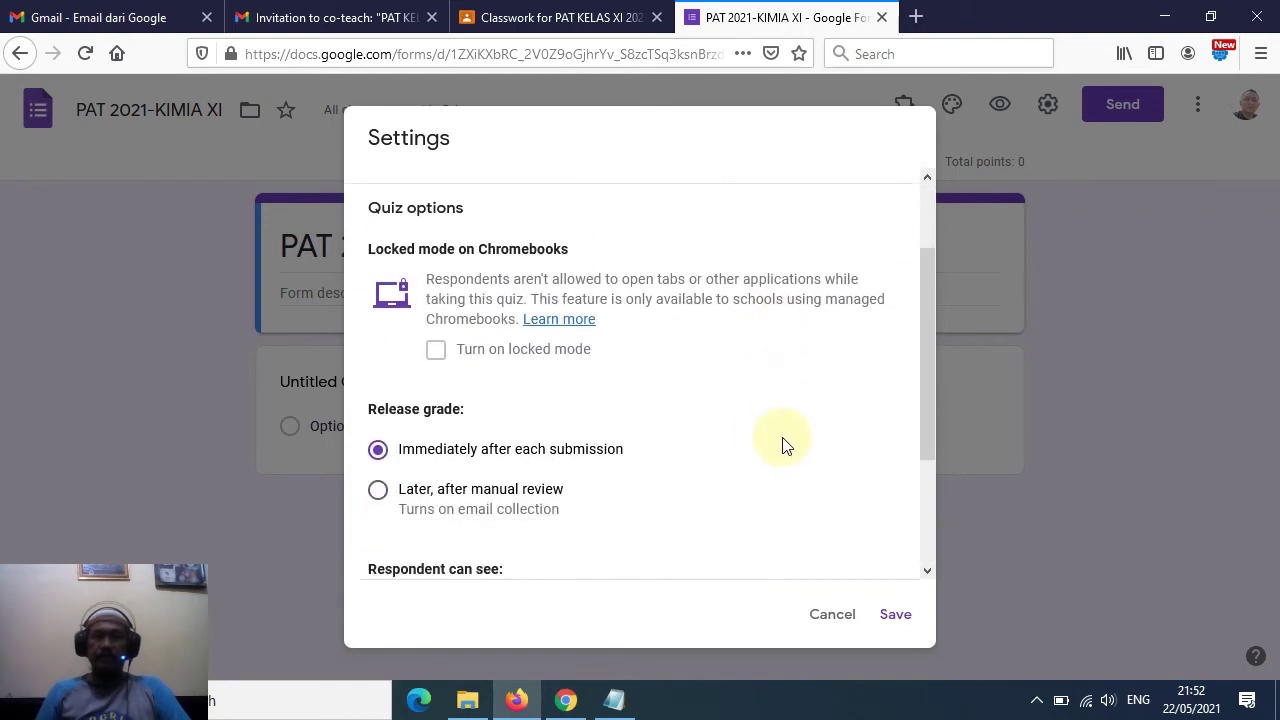
{"action": "left_click", "coordinate": [894, 614]}
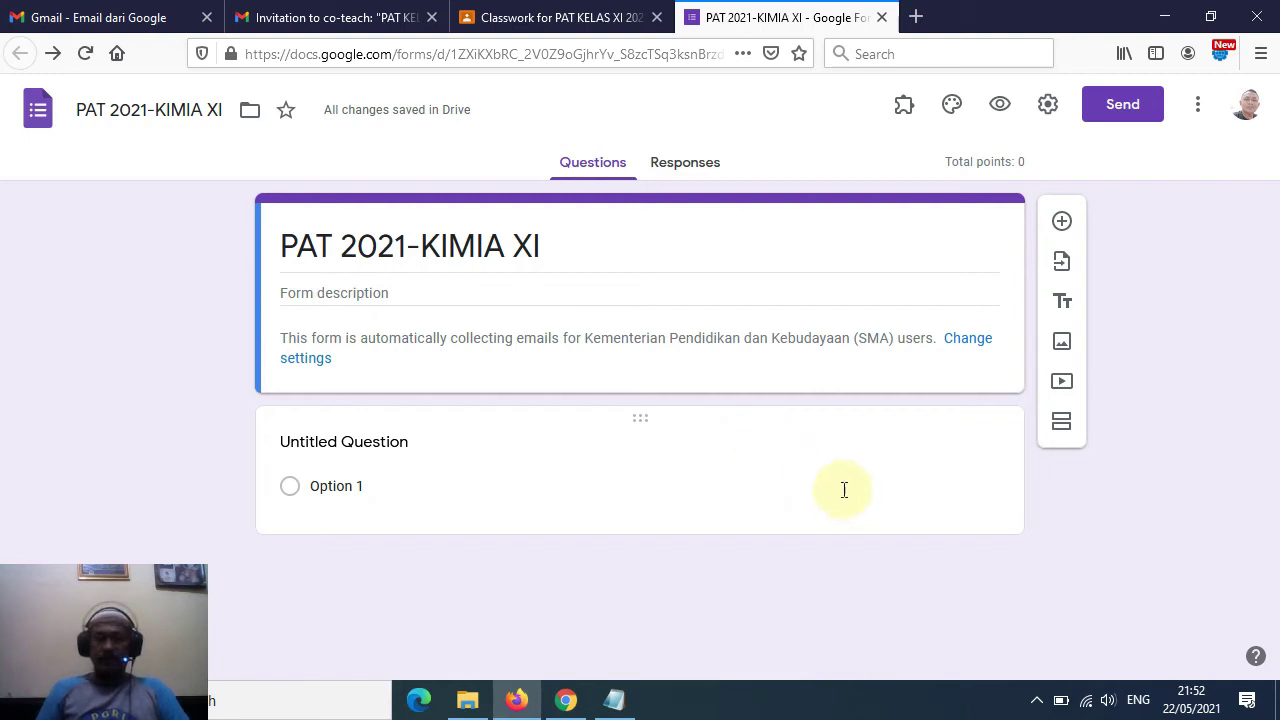
- Turn the untitled first question into a required short-answer question titled "NAMA SISWA"
{"action": "left_click", "coordinate": [639, 426]}
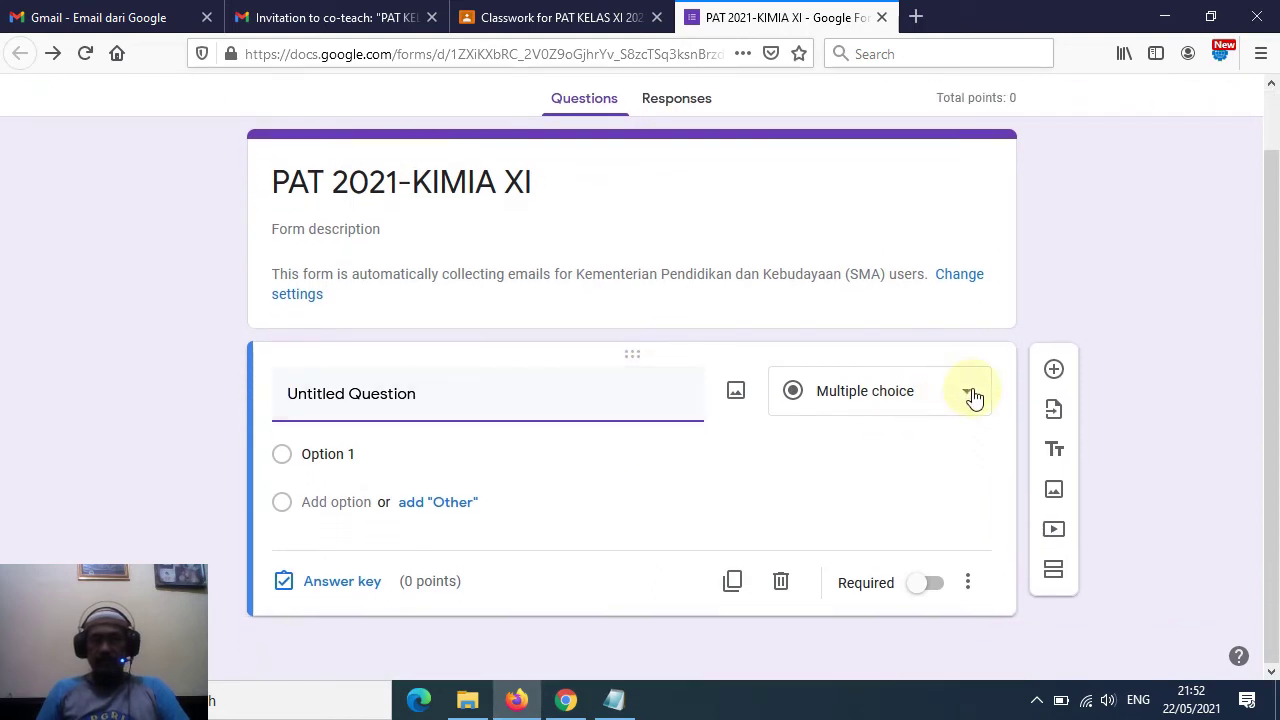
{"action": "left_click", "coordinate": [972, 392]}
{"action": "left_click", "coordinate": [856, 130]}
{"action": "left_click", "coordinate": [494, 420]}
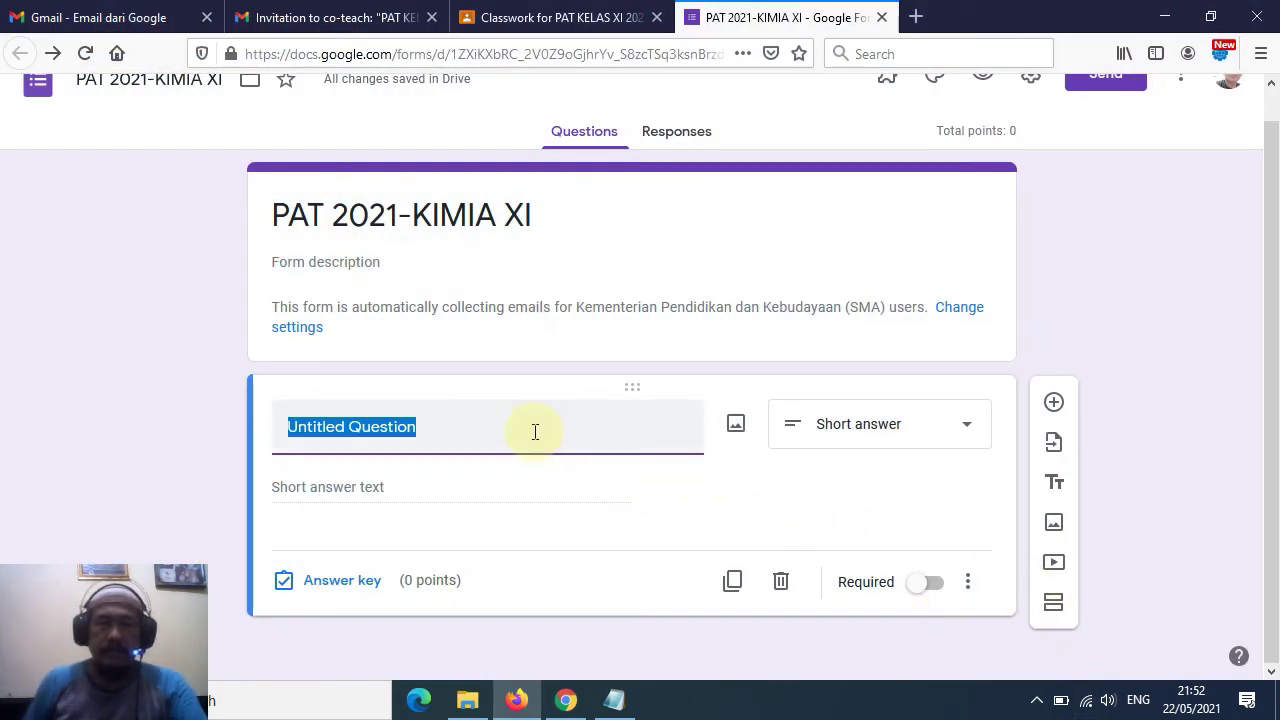
{"action": "type", "text": "N"}
{"action": "key", "text": "BackSpace"}
{"action": "type", "text": "NAMA "}
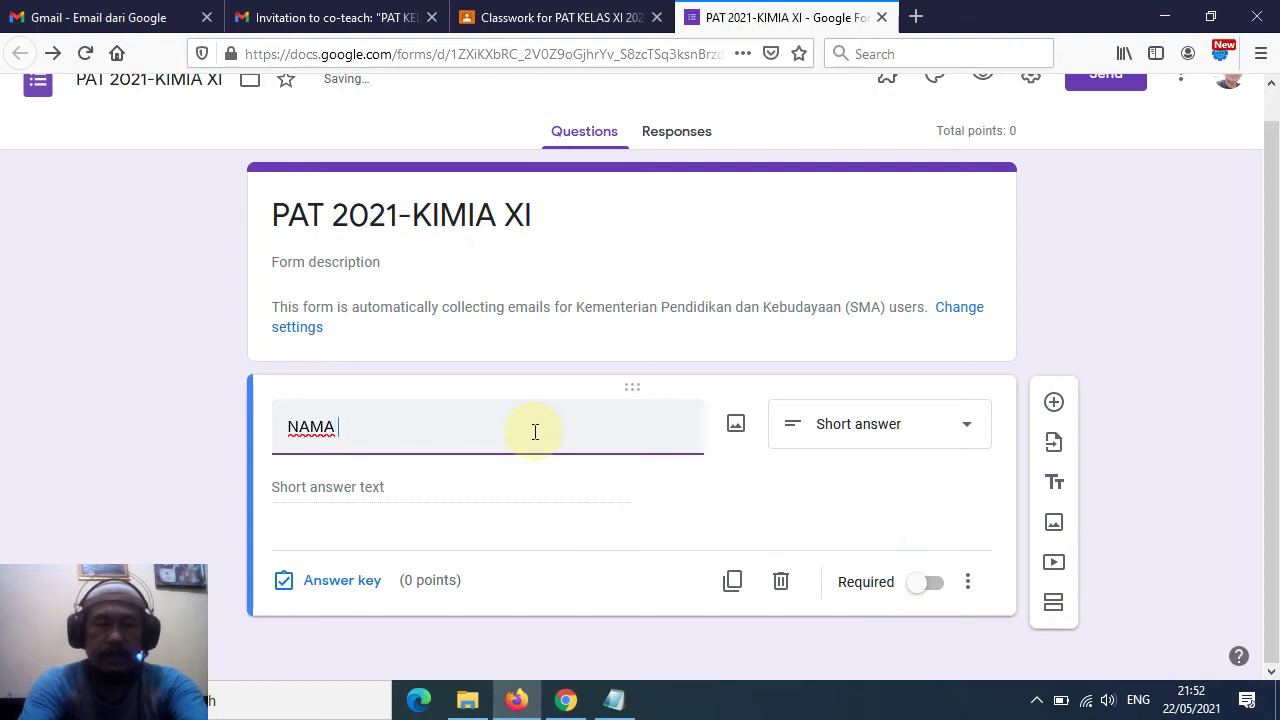
{"action": "type", "text": "SISWA"}
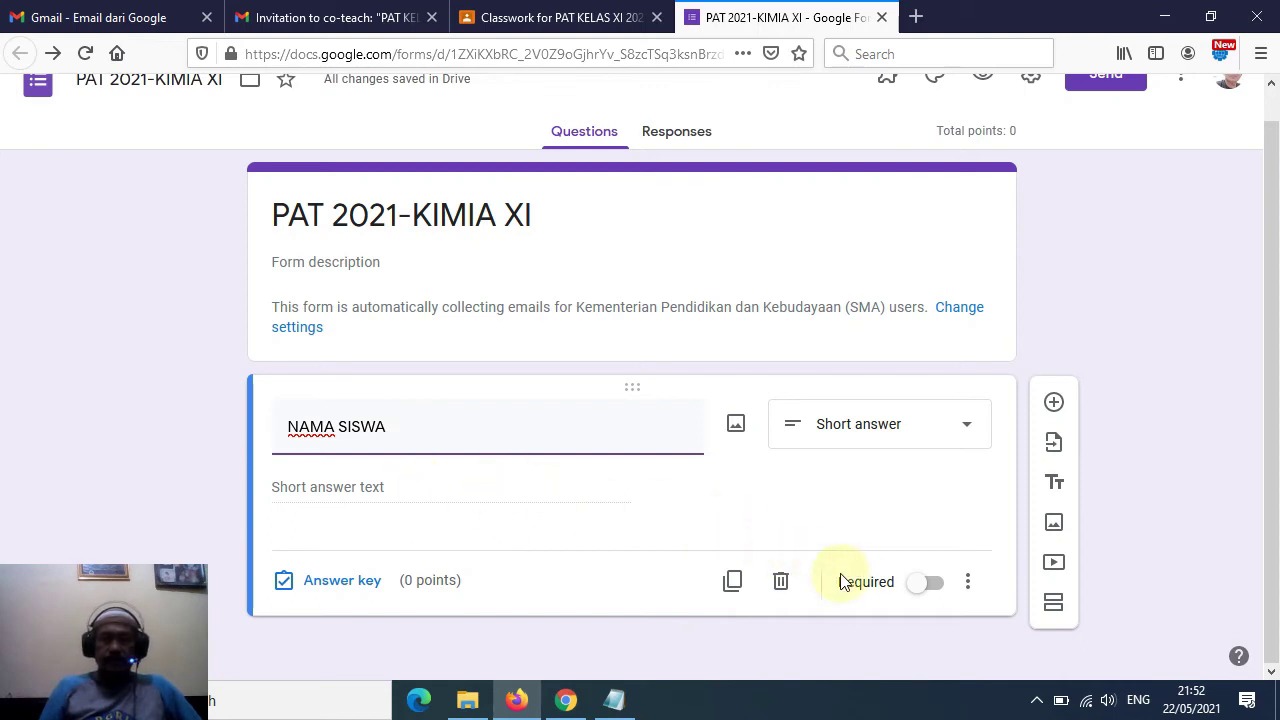
{"action": "left_click", "coordinate": [936, 584]}
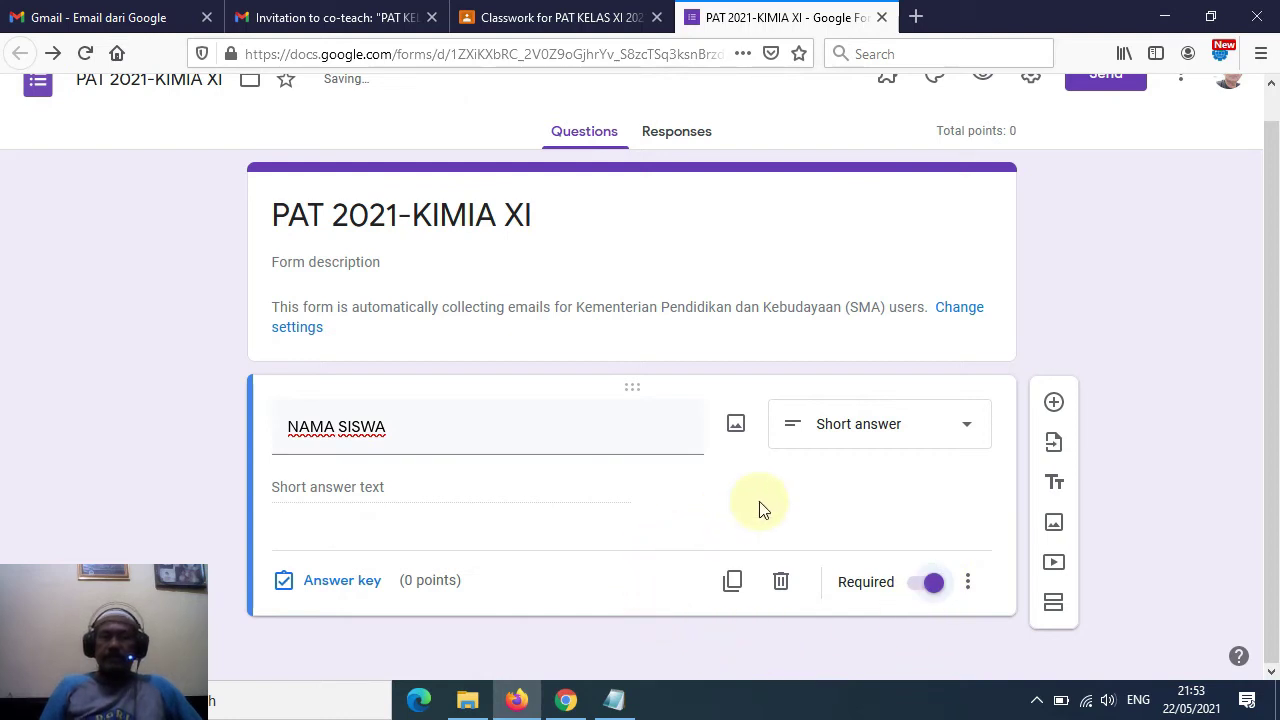
- Add a required short-answer question titled "NOMOR PESERTA" below the NAMA SISWA question
{"action": "left_click", "coordinate": [1058, 405]}
{"action": "scroll", "coordinate": [887, 484], "scroll_direction": "down", "scroll_amount": 2}
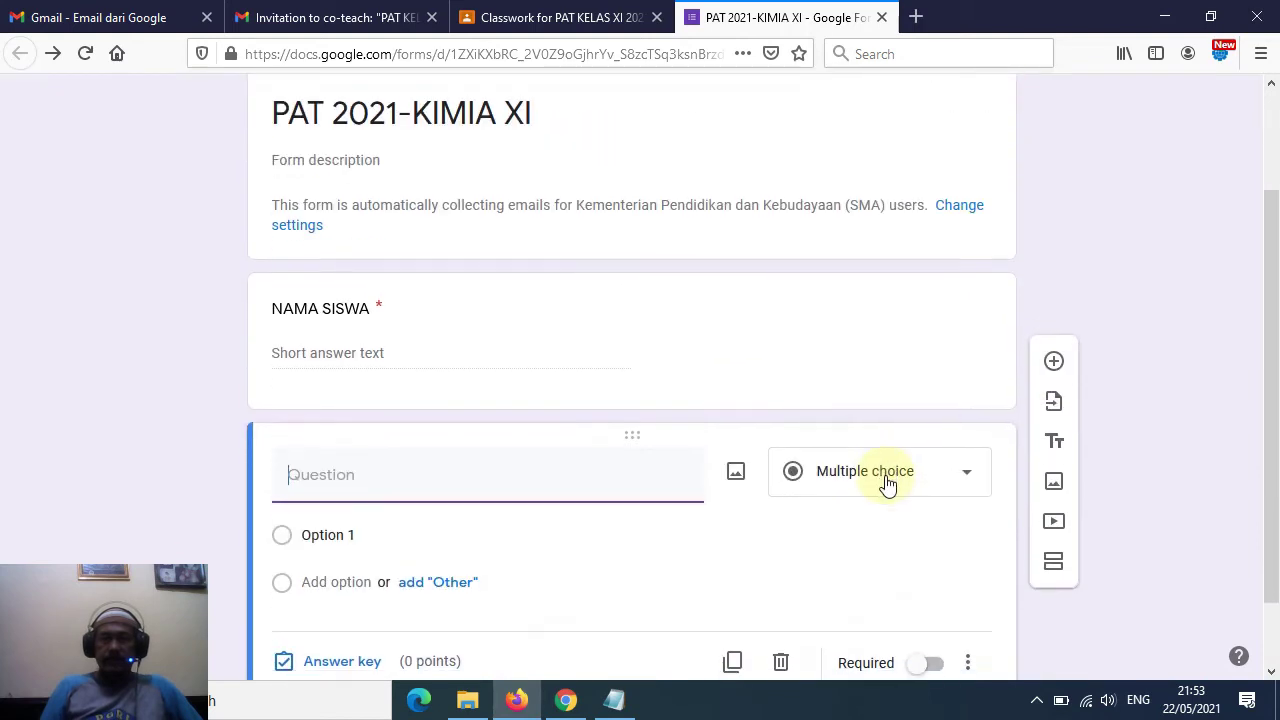
{"action": "left_click", "coordinate": [968, 477]}
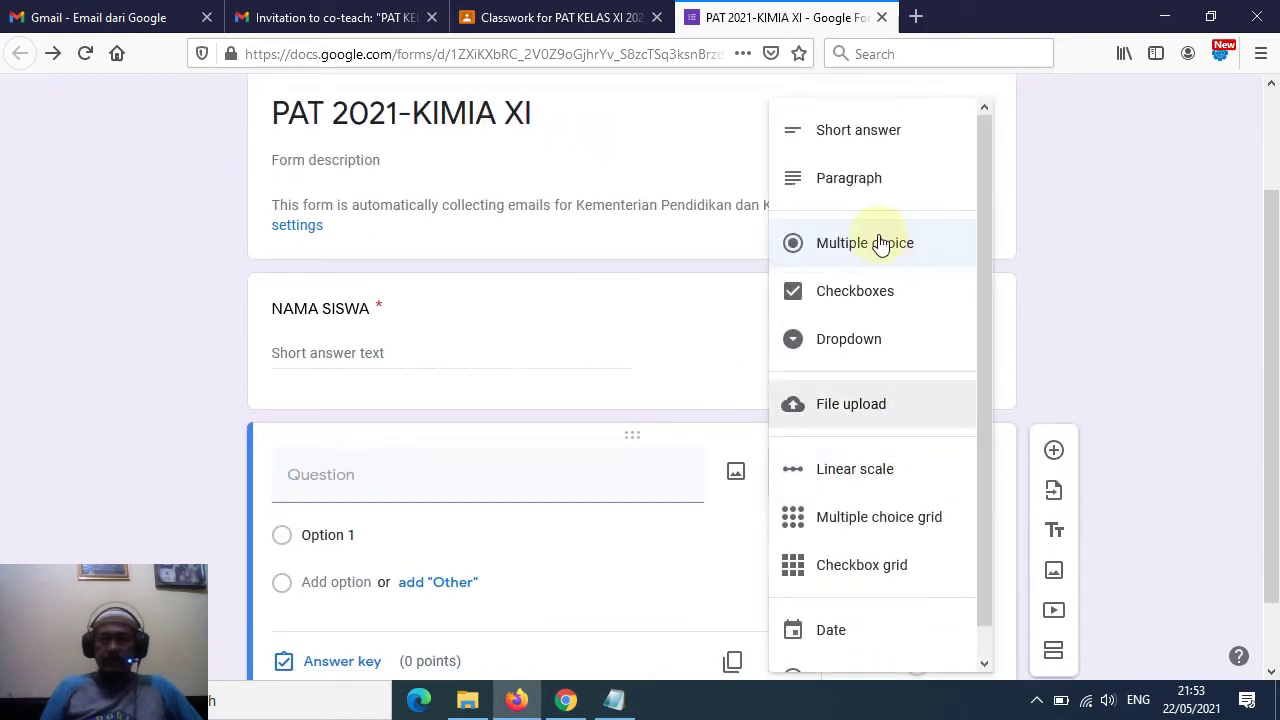
{"action": "left_click", "coordinate": [872, 143]}
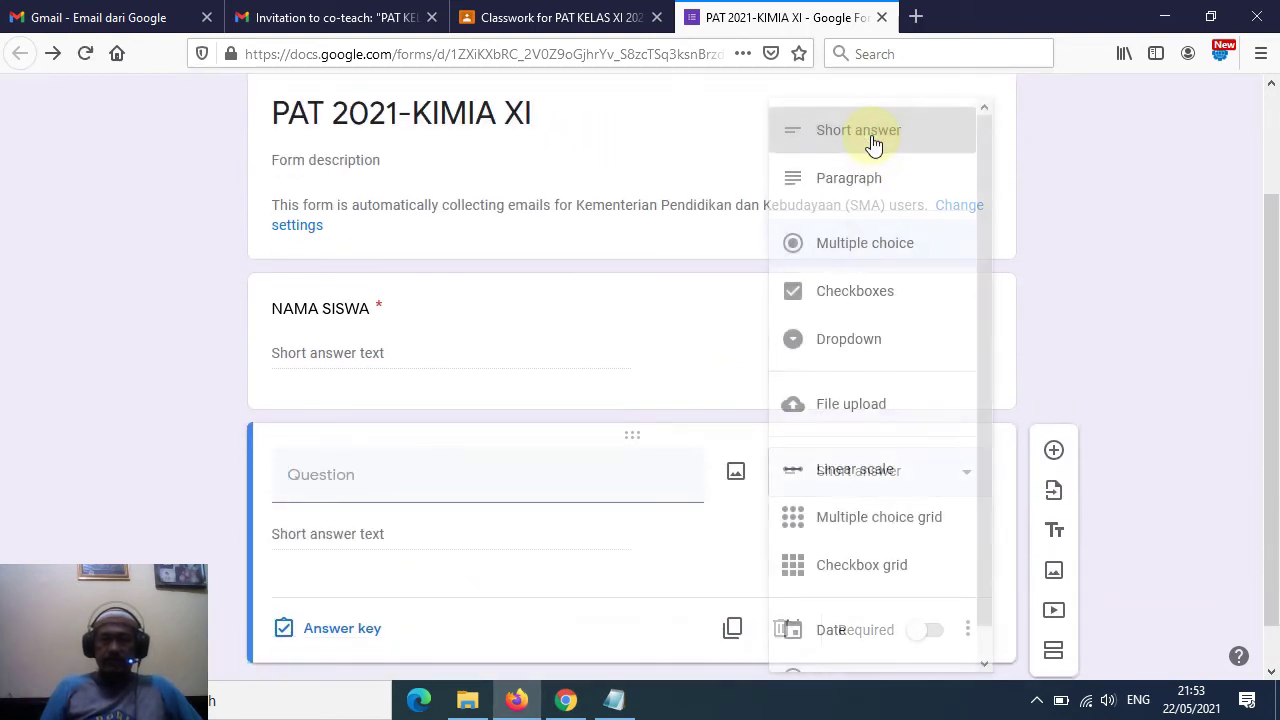
{"action": "left_click", "coordinate": [349, 482]}
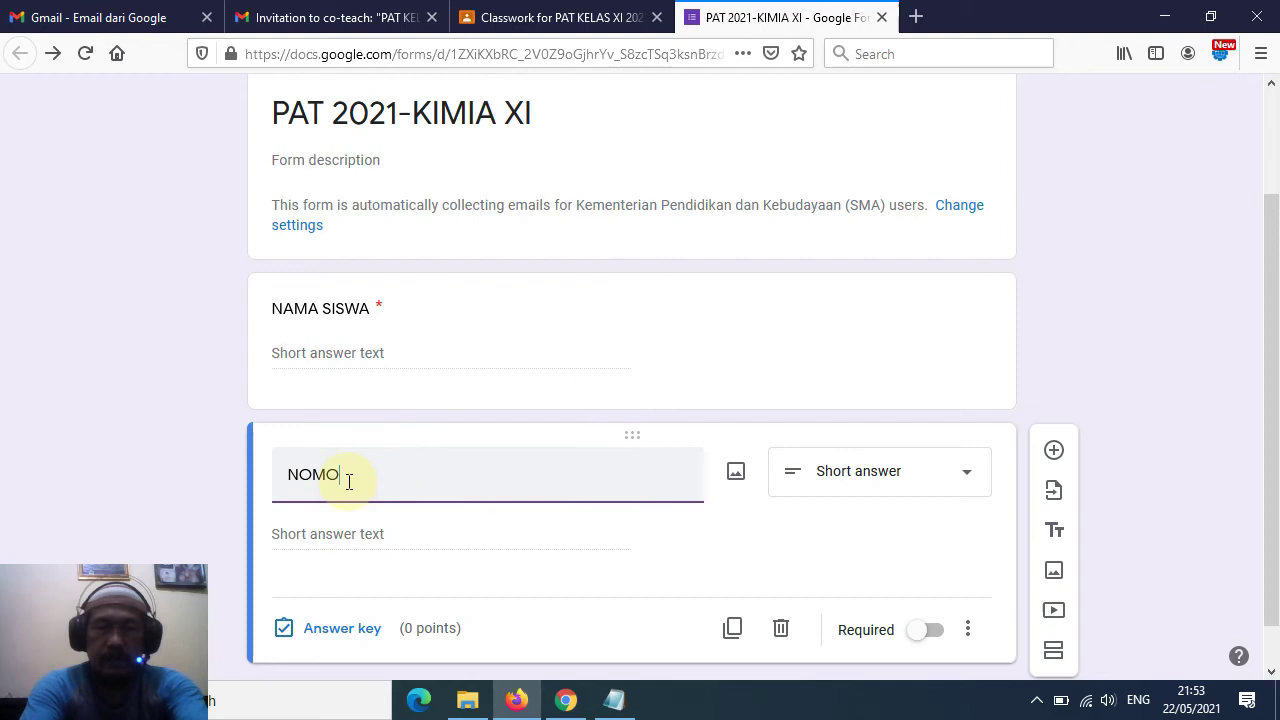
{"action": "type", "text": "NOMOR PESERTA"}
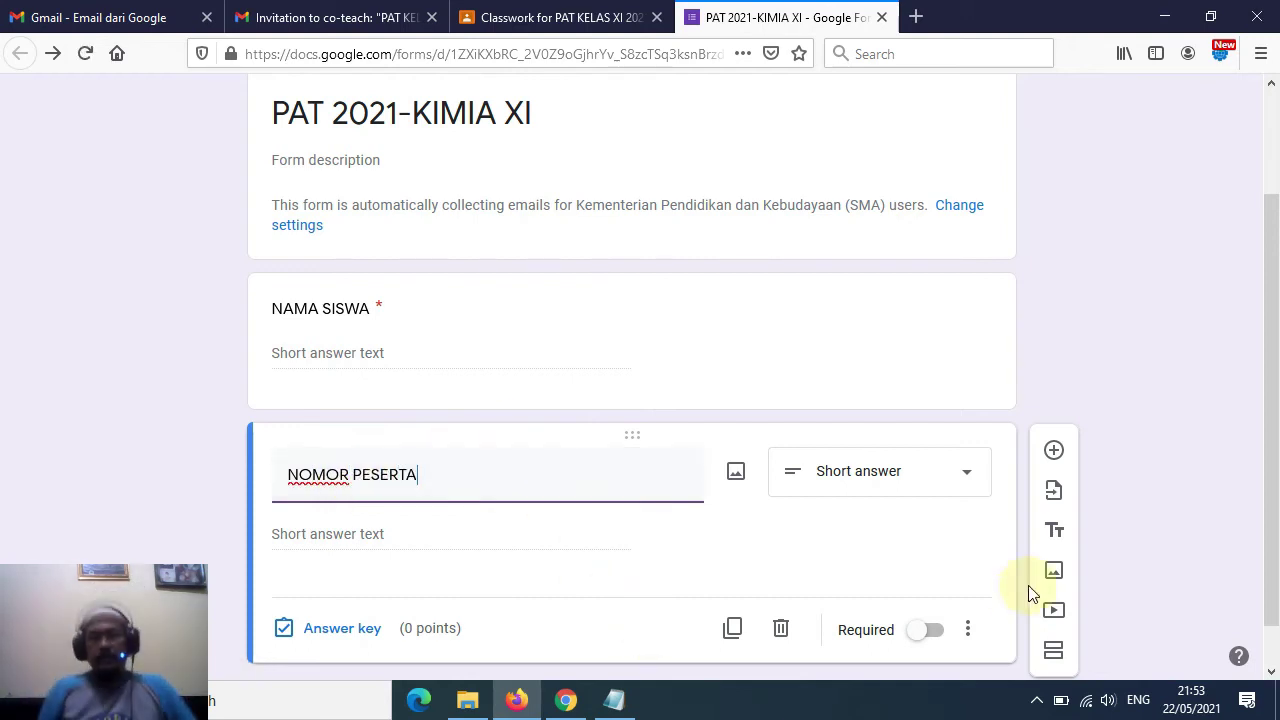
{"action": "left_click", "coordinate": [927, 630]}
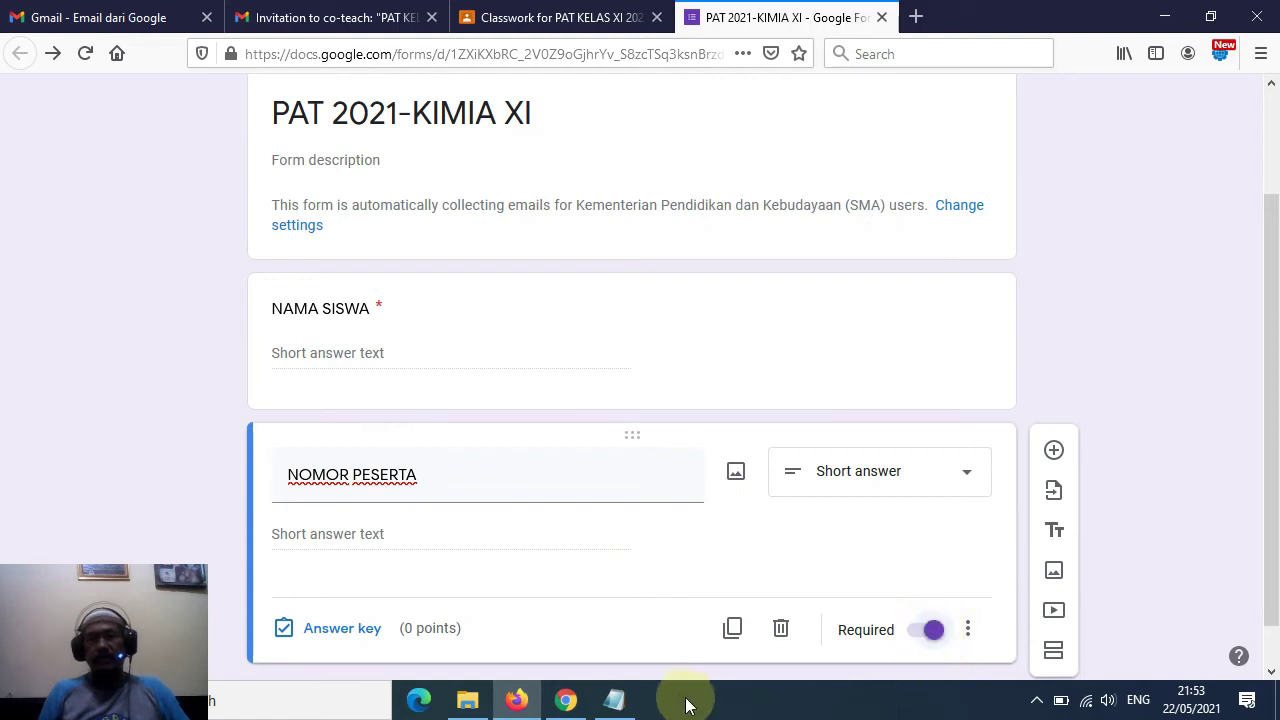
- Add a dropdown question titled "KELAS" below the NOMOR PESERTA question
{"action": "scroll", "coordinate": [677, 567], "scroll_direction": "down", "scroll_amount": 1}
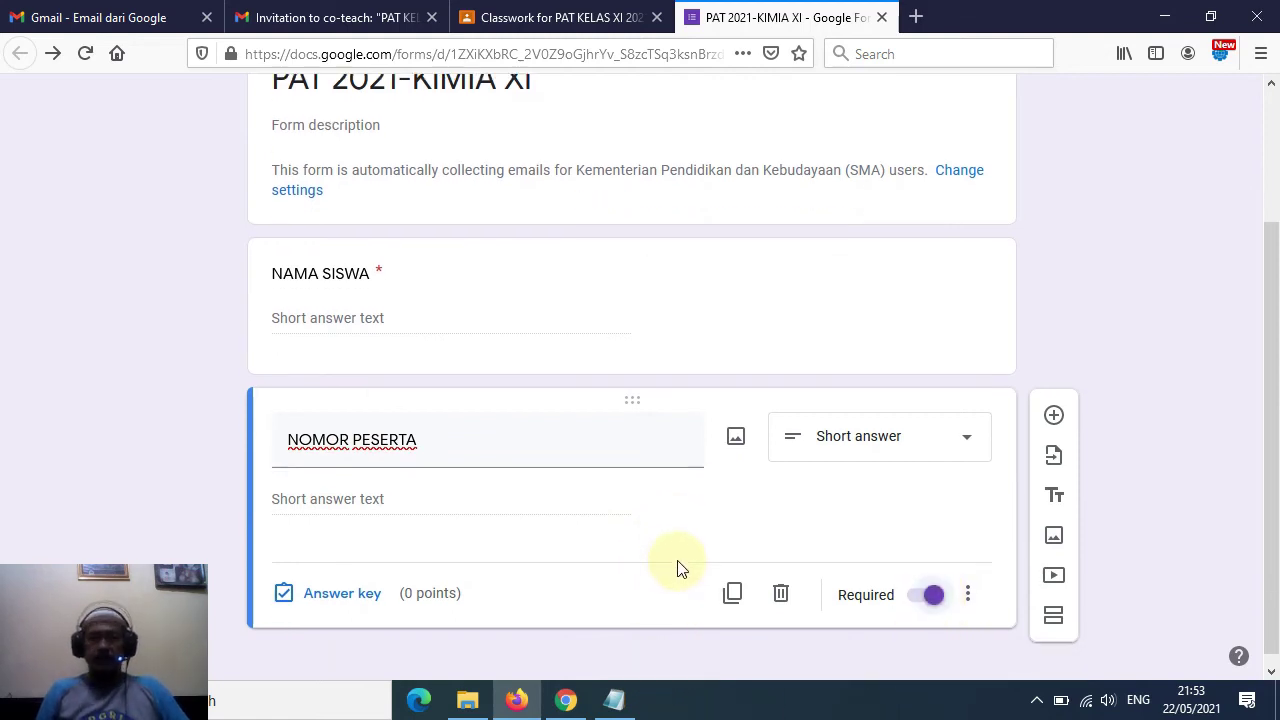
{"action": "left_click", "coordinate": [1054, 412]}
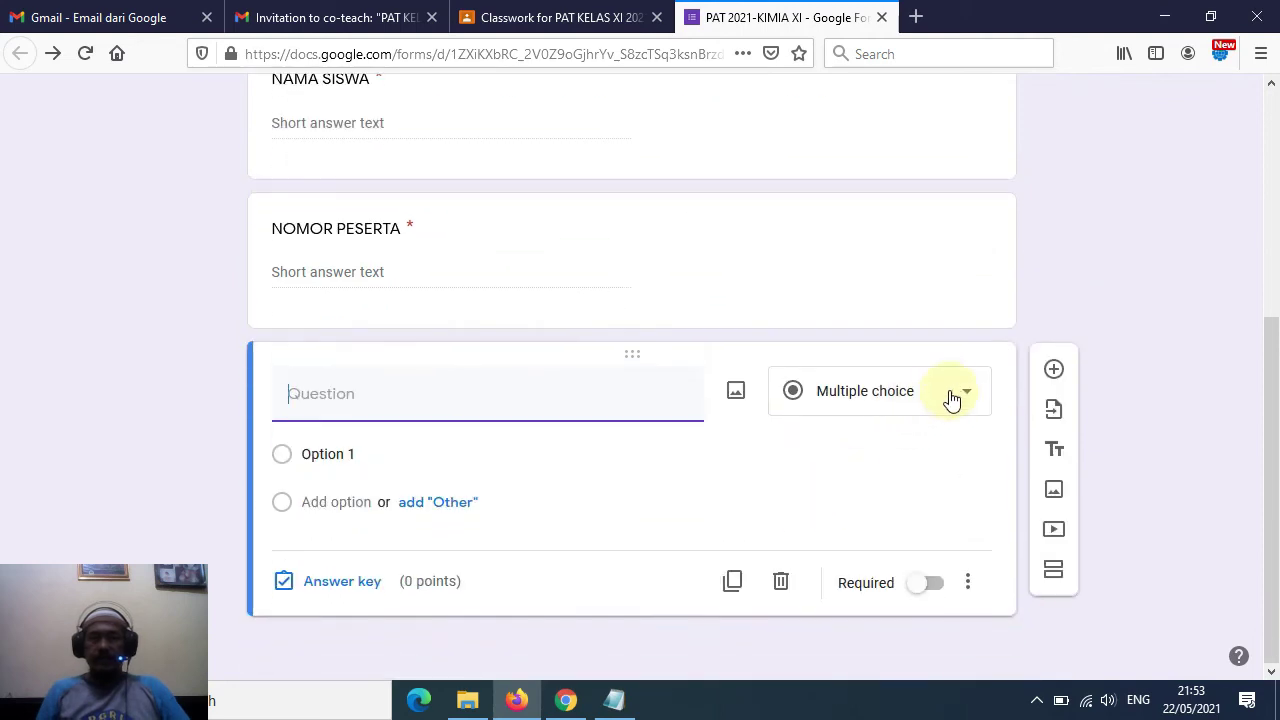
{"action": "left_click", "coordinate": [961, 395]}
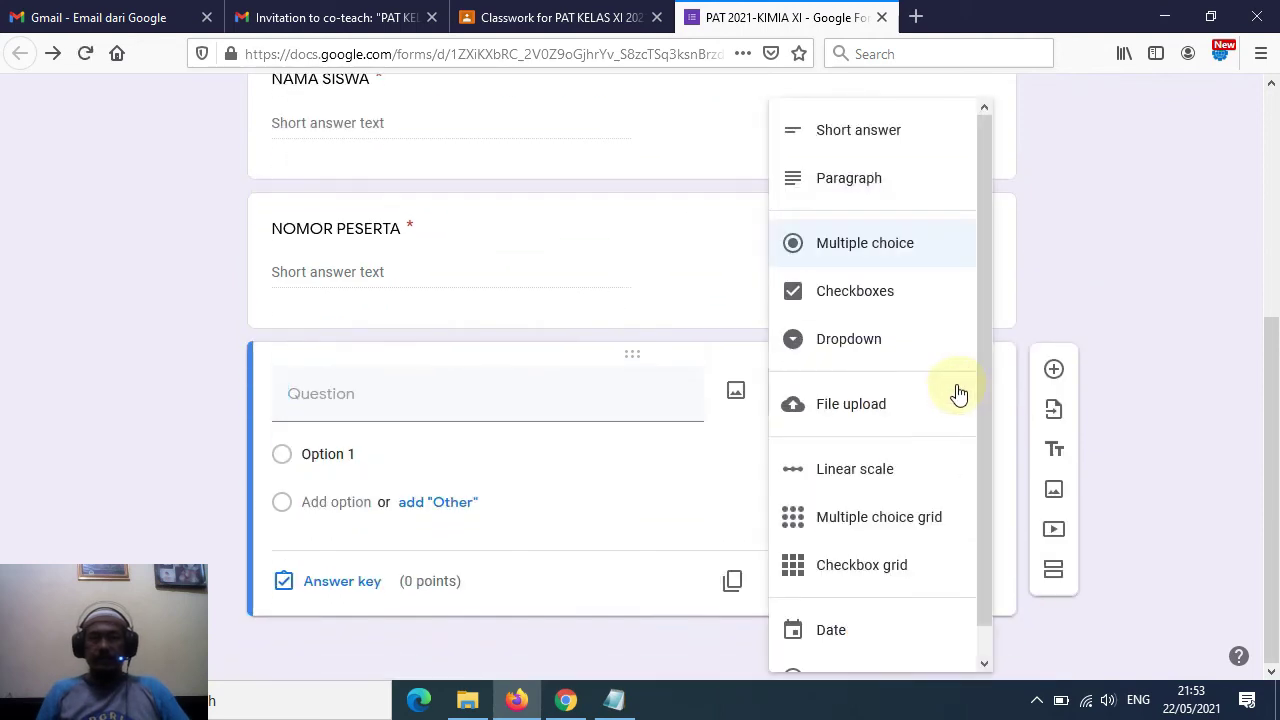
{"action": "left_click", "coordinate": [889, 360]}
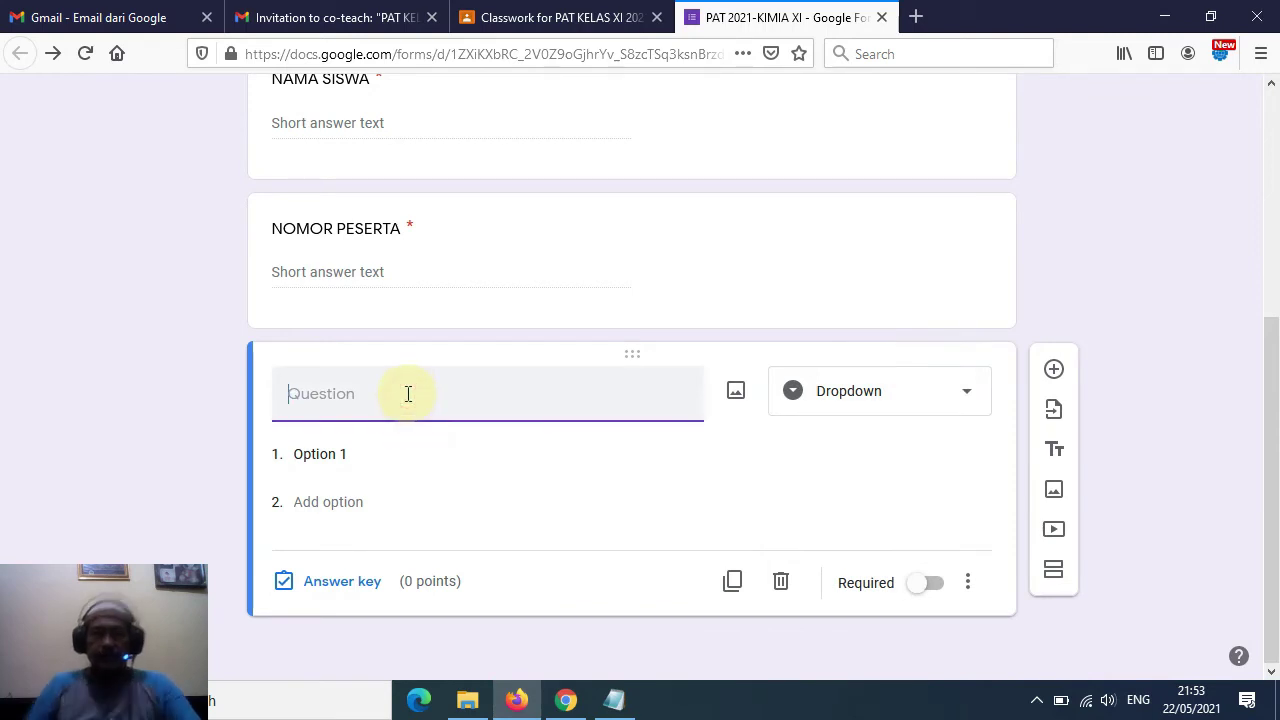
{"action": "type", "text": "KELAS"}
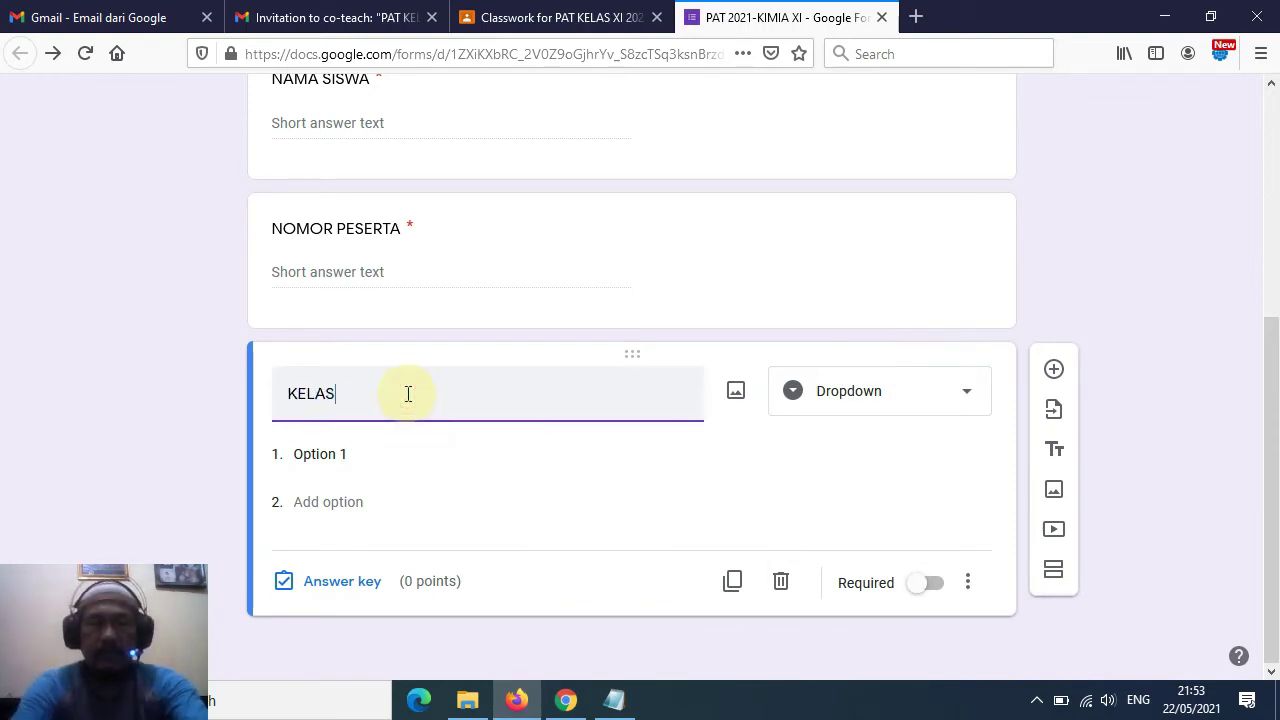
- Give the KELAS dropdown the options XI MIPA 1, XI MIPA 2 and XI MIPA 3, and make the question required
{"action": "left_click", "coordinate": [389, 450]}
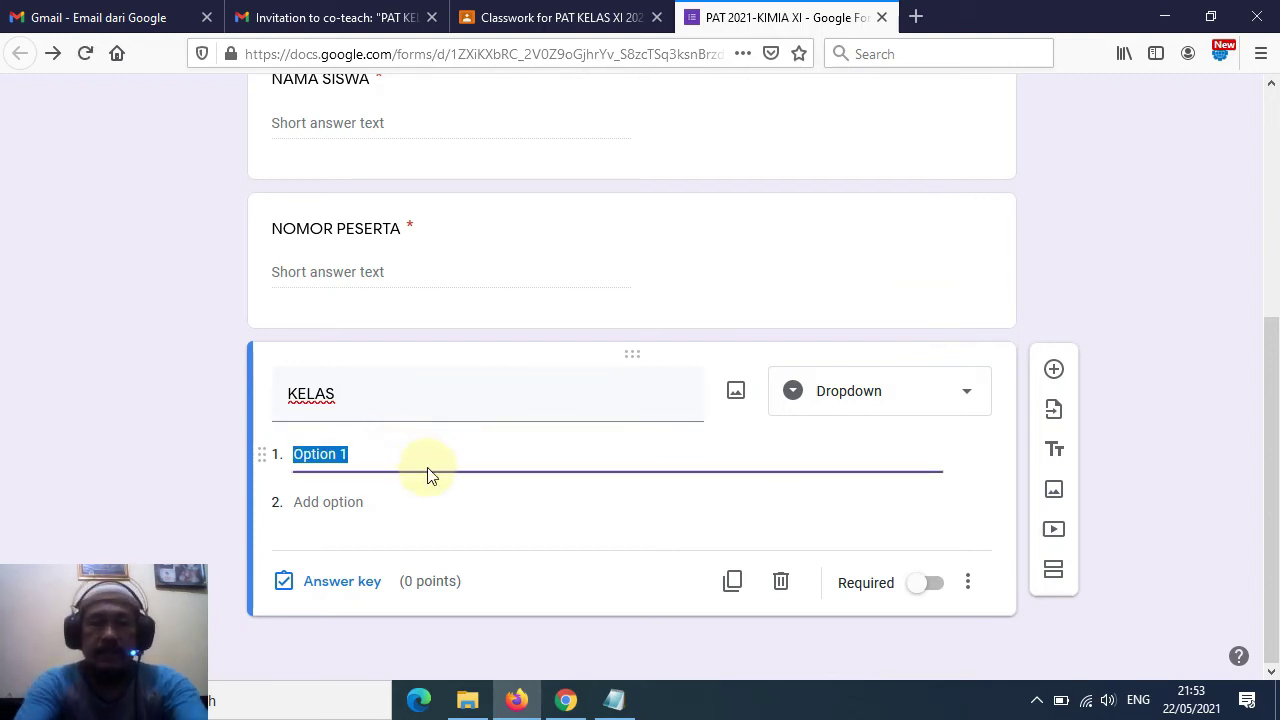
{"action": "type", "text": "XI MIPA"}
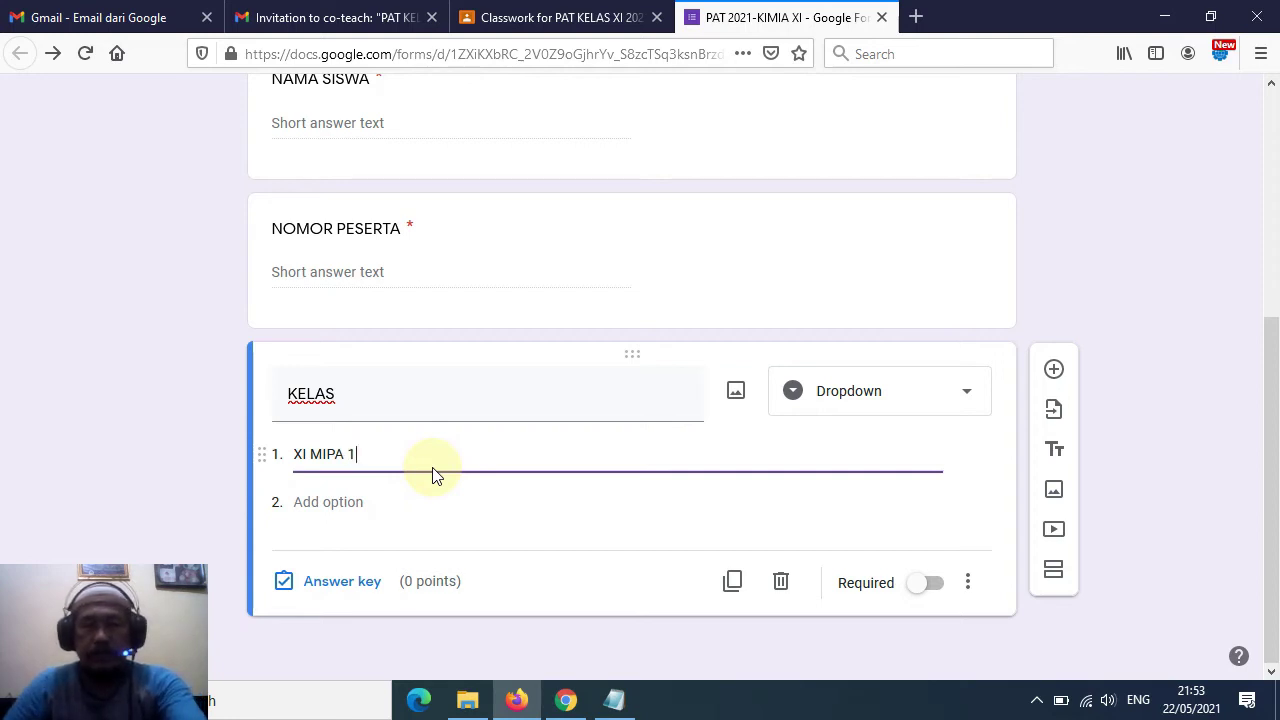
{"action": "key", "text": "ctrl+a"}
{"action": "key", "text": "ctrl+c"}
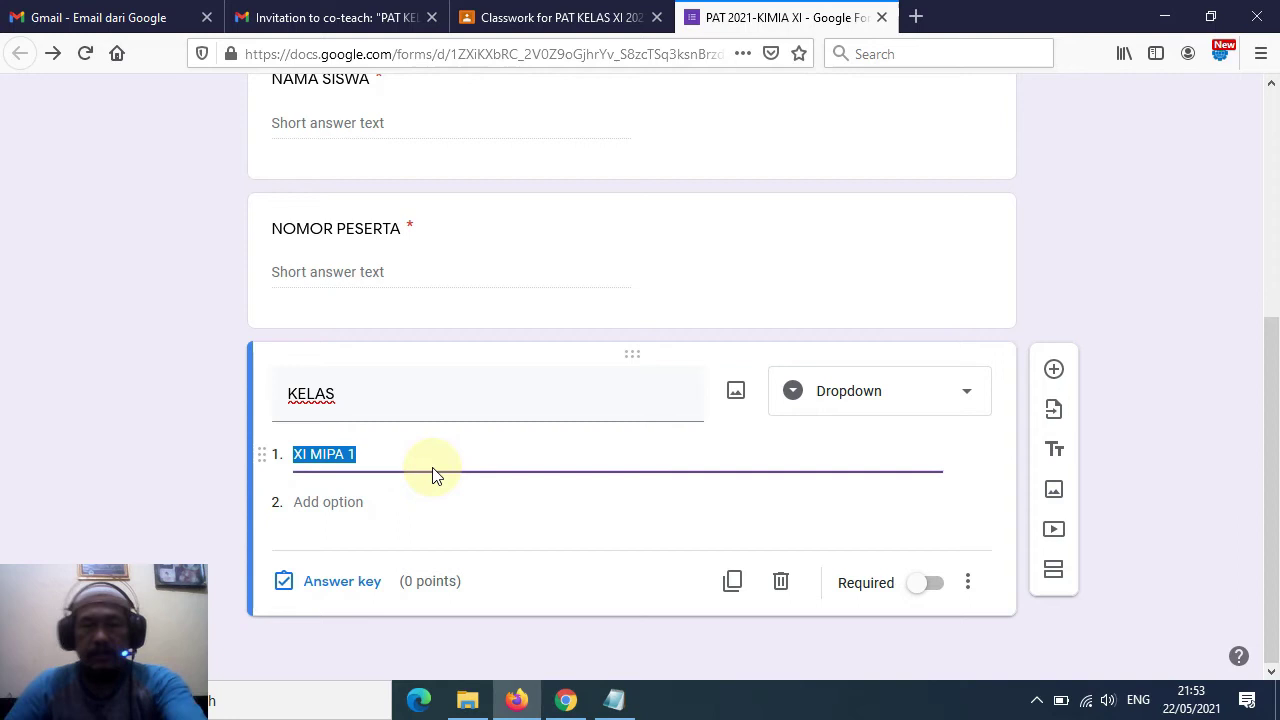
{"action": "left_click", "coordinate": [366, 504]}
{"action": "left_click", "coordinate": [343, 501]}
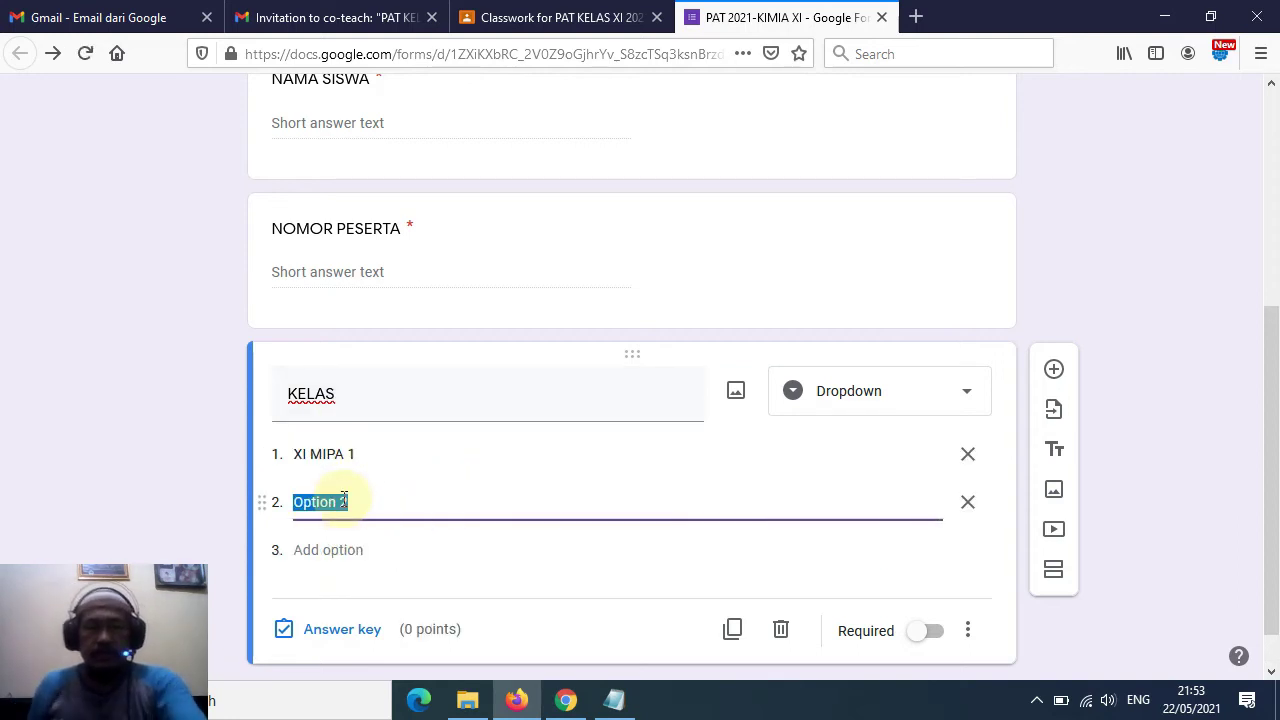
{"action": "key", "text": "ctrl+v"}
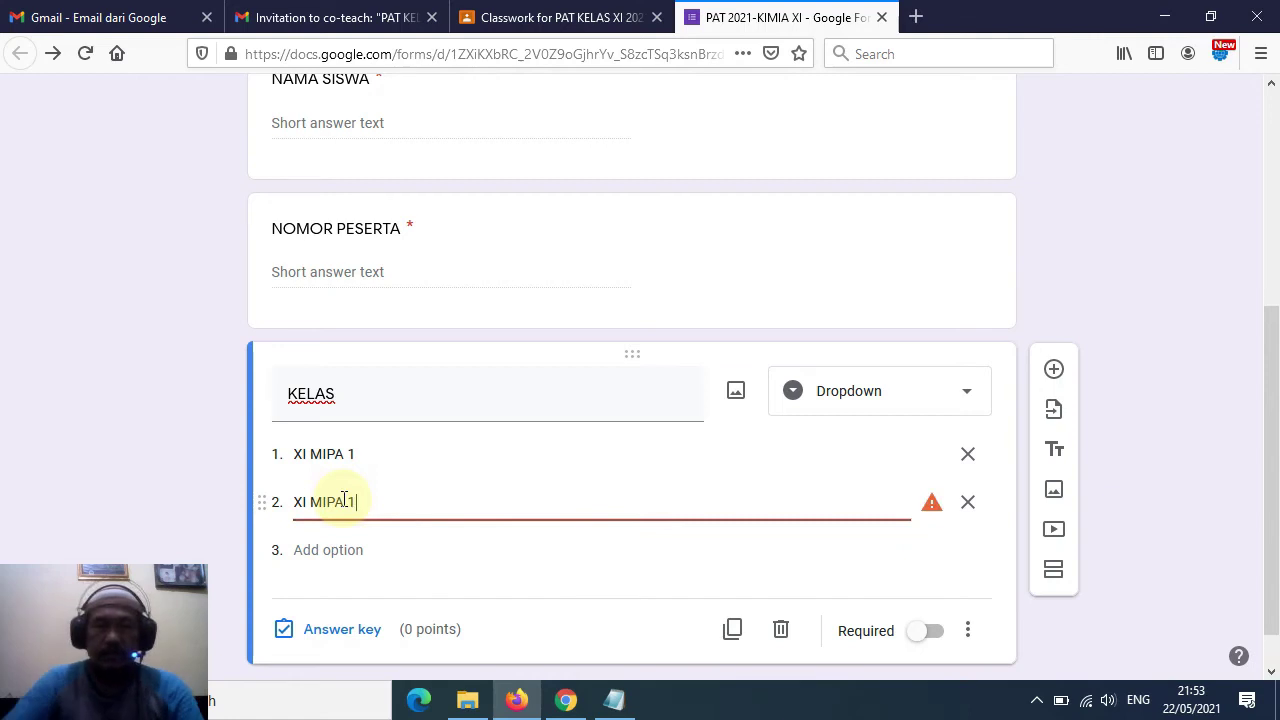
{"action": "left_click", "coordinate": [346, 551]}
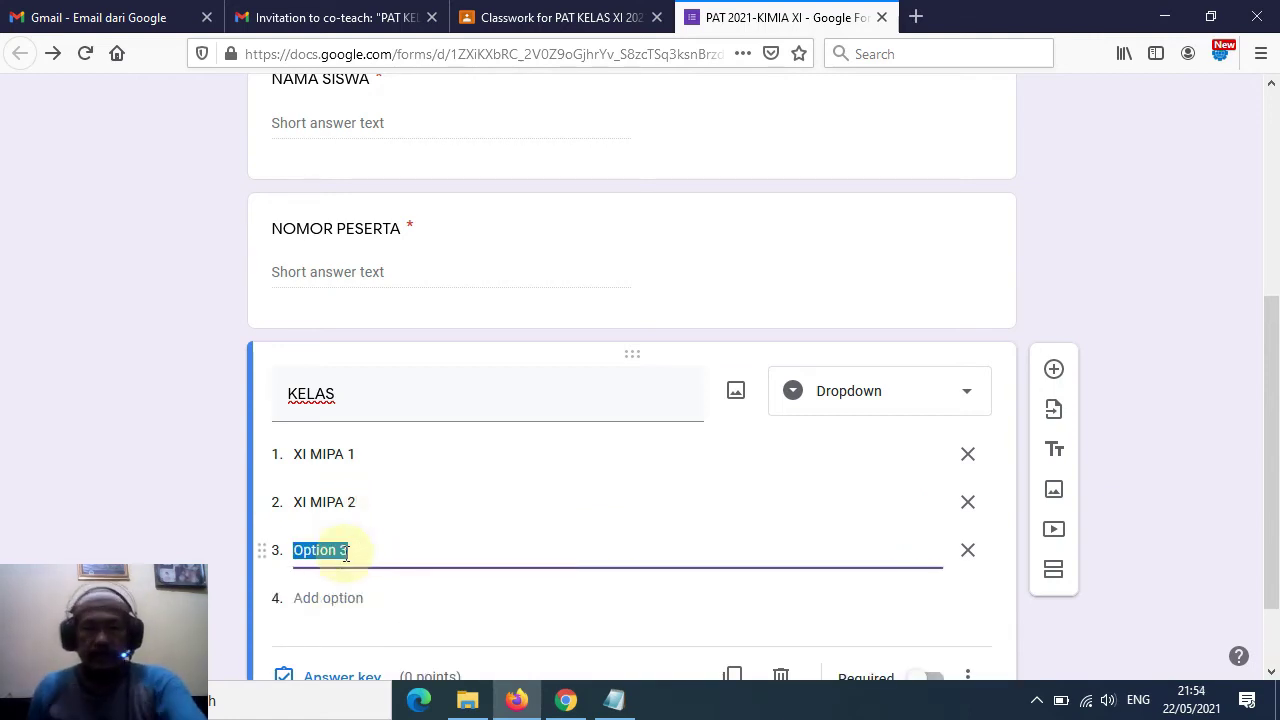
{"action": "key", "text": "ctrl+v"}
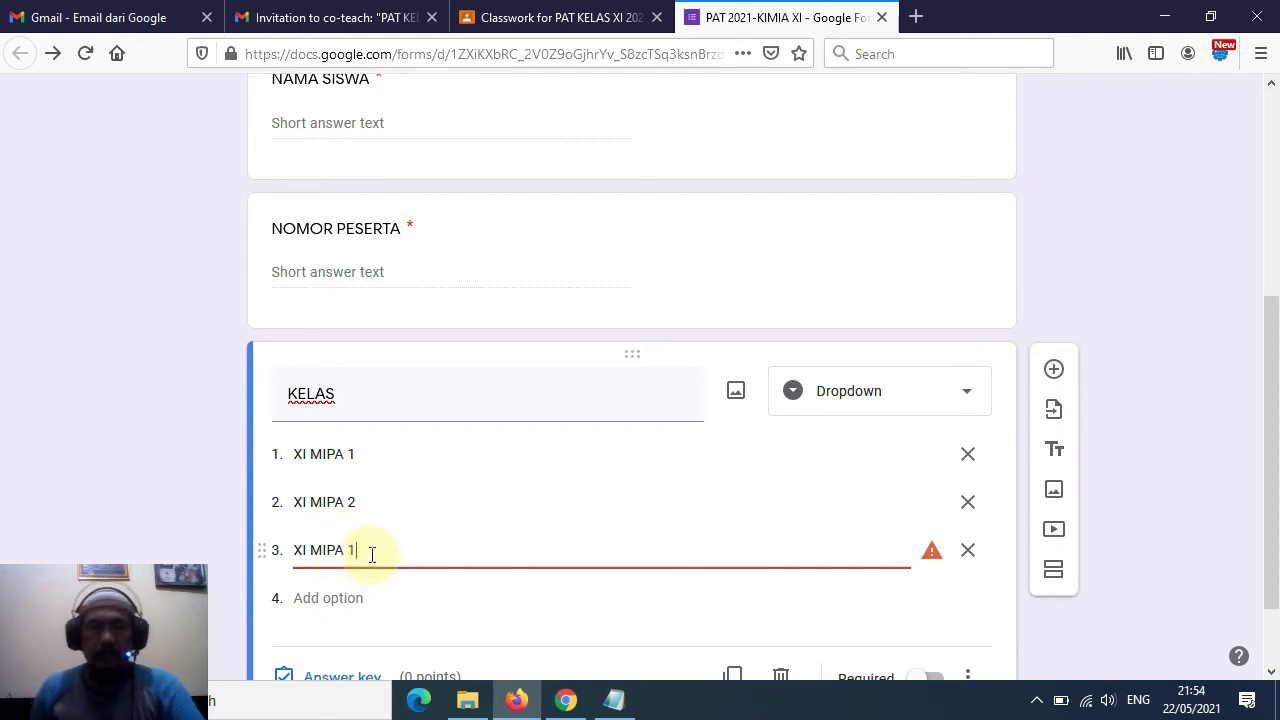
{"action": "key", "text": "BackSpace"}
{"action": "type", "text": "4"}
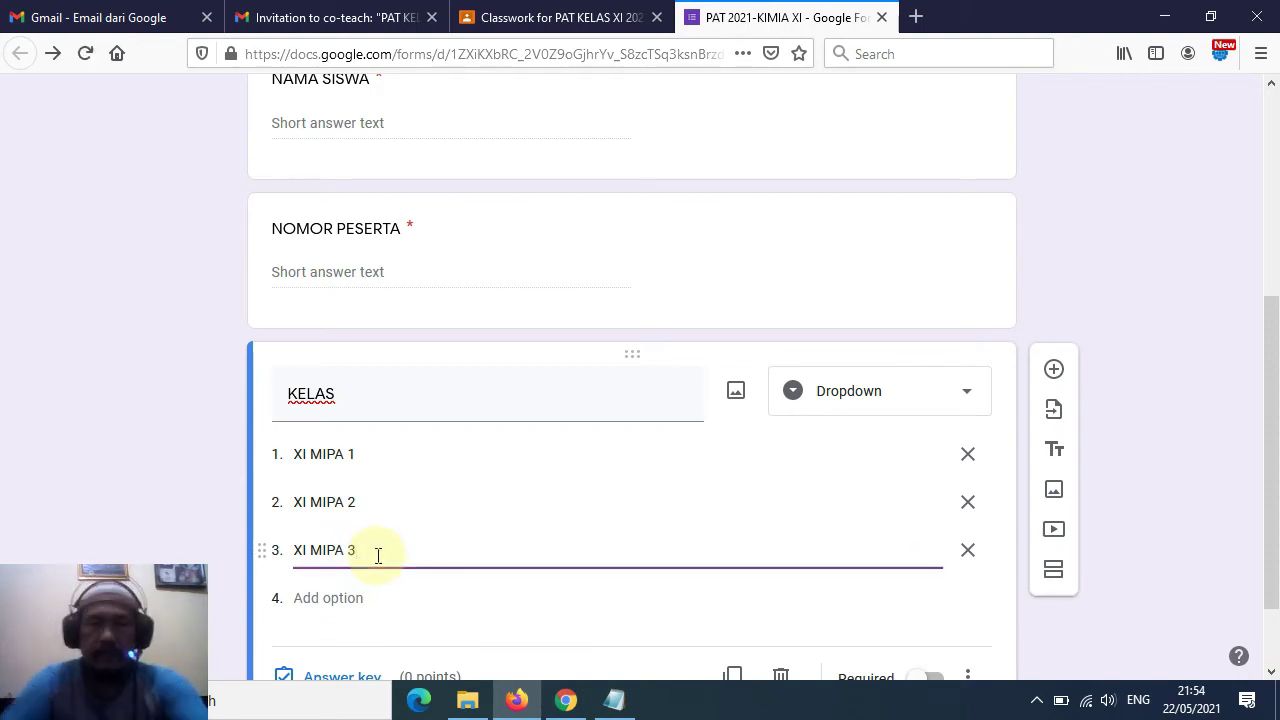
{"action": "scroll", "coordinate": [750, 408], "scroll_direction": "down", "scroll_amount": 2}
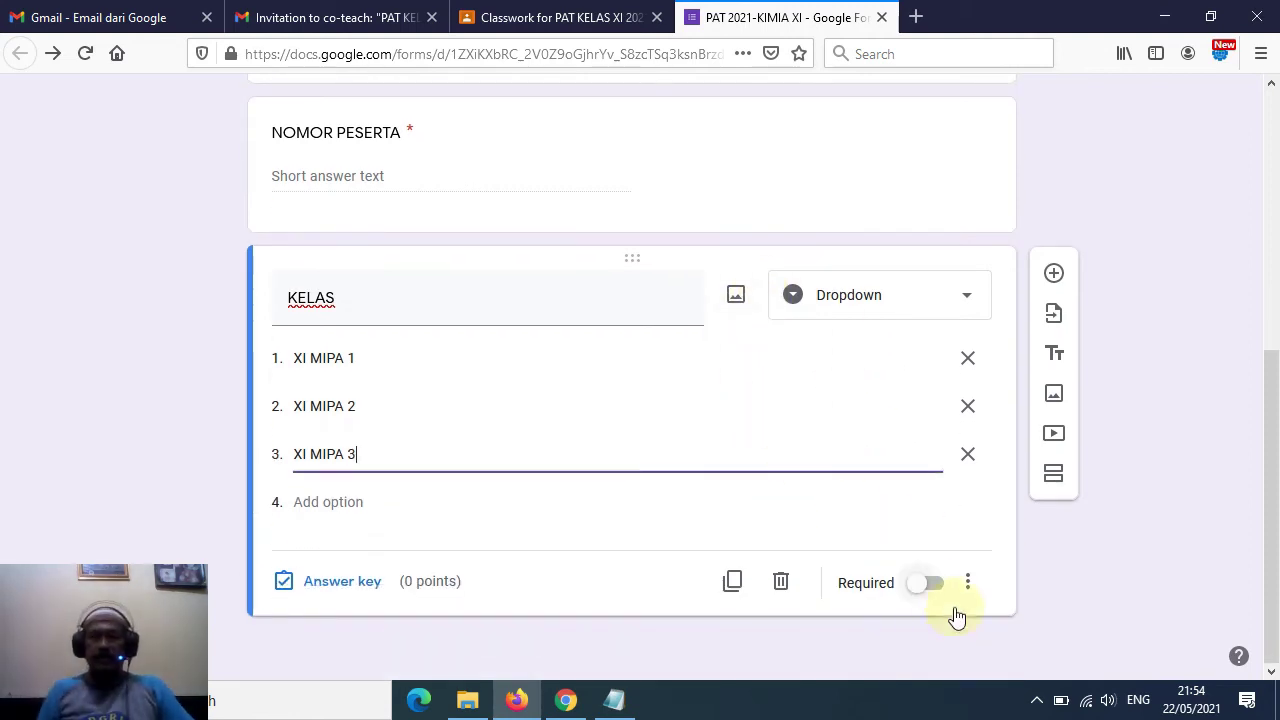
{"action": "left_click", "coordinate": [937, 586]}
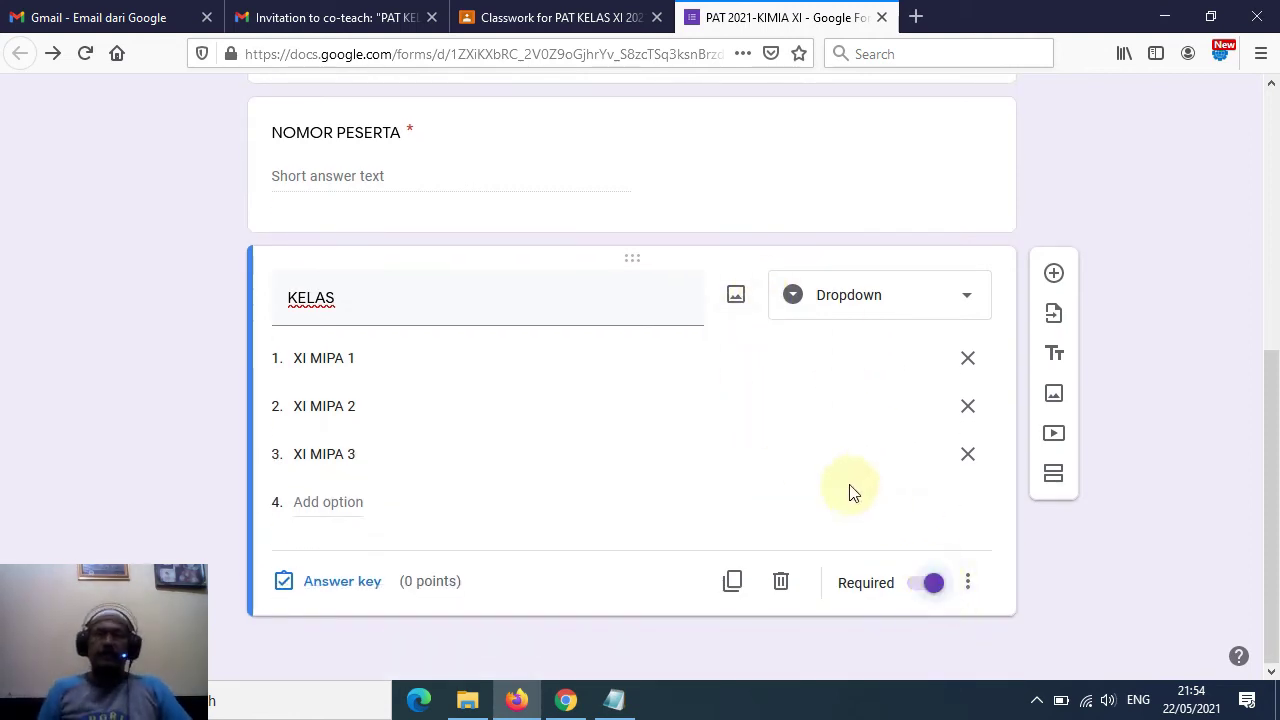
- Add a new section after the KELAS question and title it "SOAL PILIHAN GANDA"
{"action": "scroll", "coordinate": [597, 455], "scroll_direction": "up", "scroll_amount": 4}
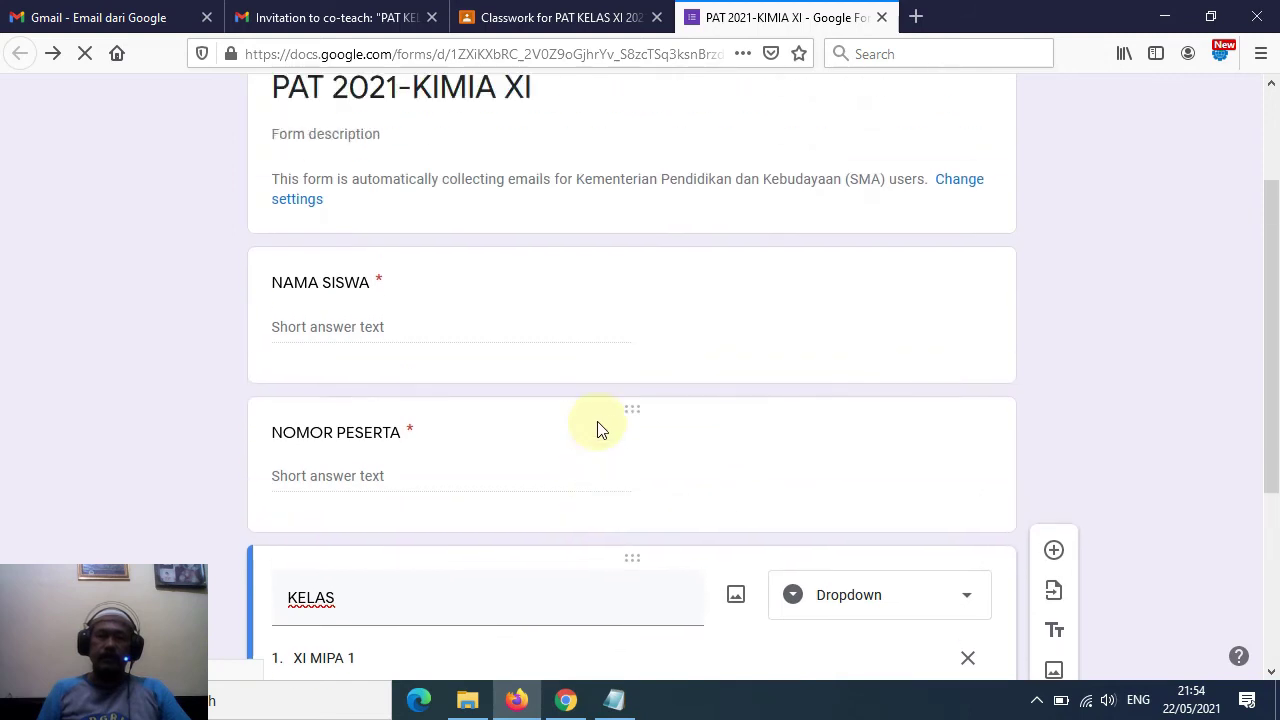
{"action": "scroll", "coordinate": [597, 432], "scroll_direction": "down", "scroll_amount": 4}
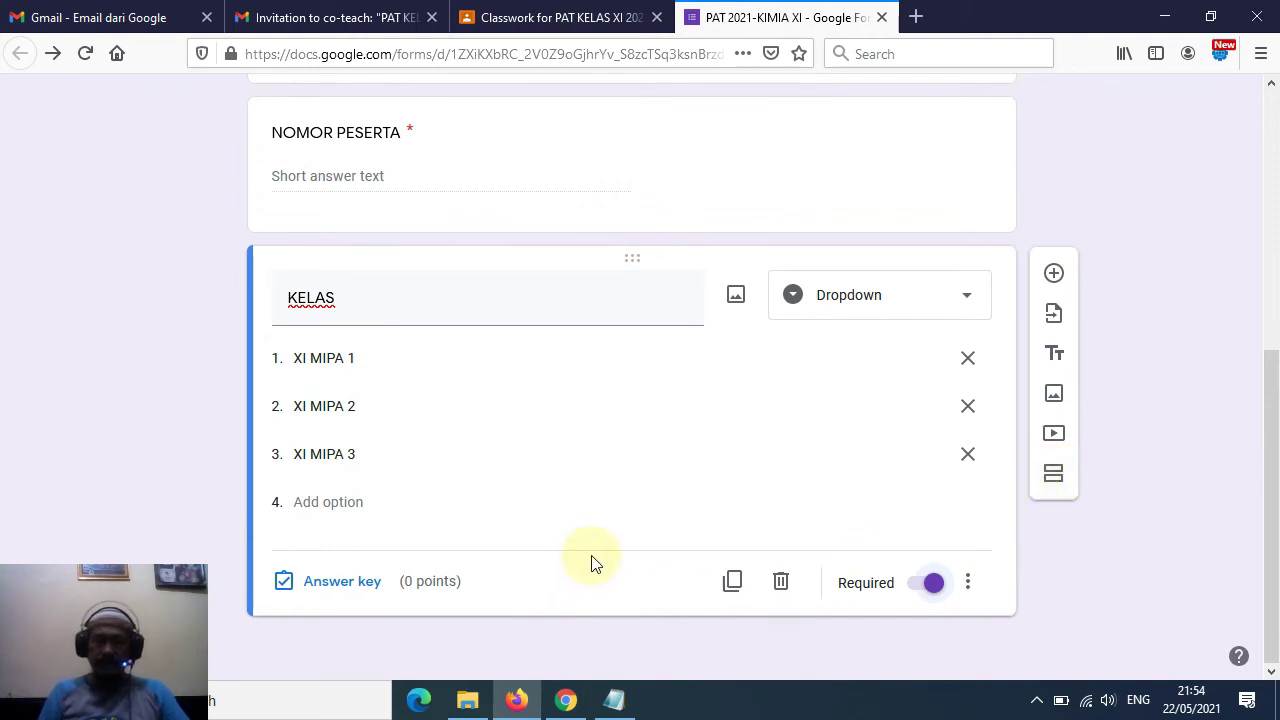
{"action": "left_click", "coordinate": [632, 107]}
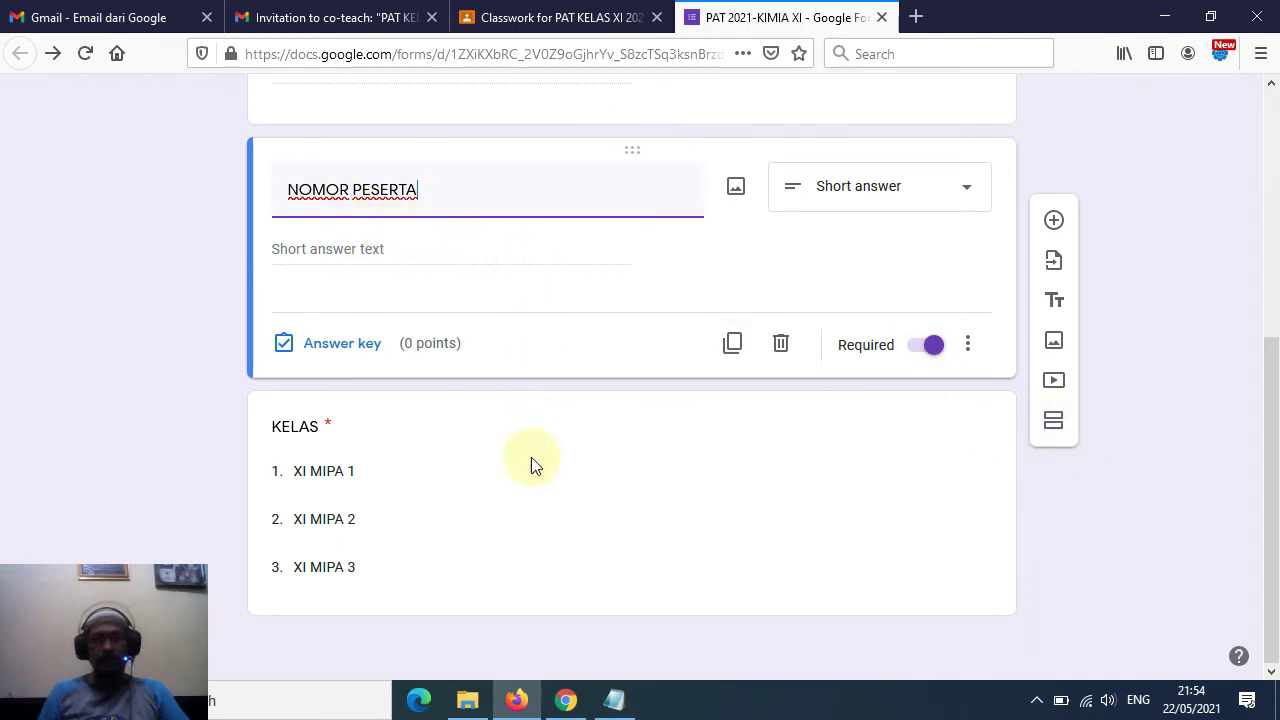
{"action": "left_click", "coordinate": [630, 407]}
{"action": "left_click", "coordinate": [1054, 518]}
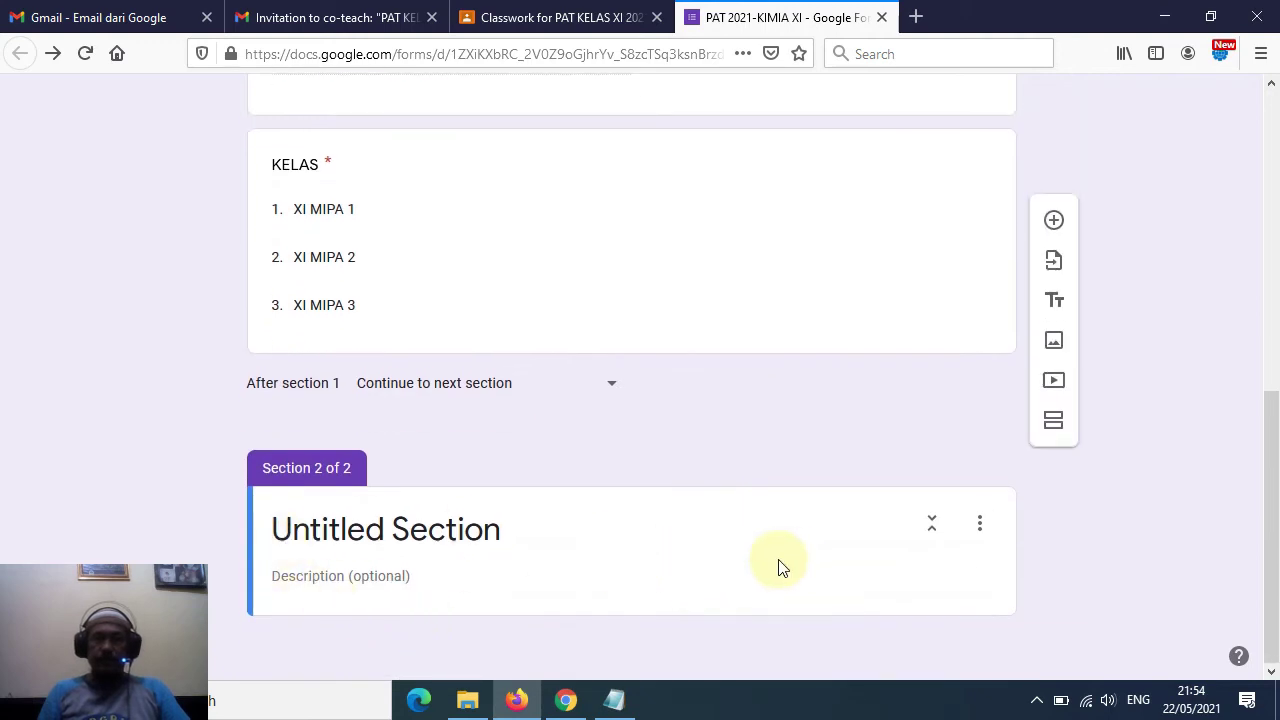
{"action": "left_click", "coordinate": [495, 530]}
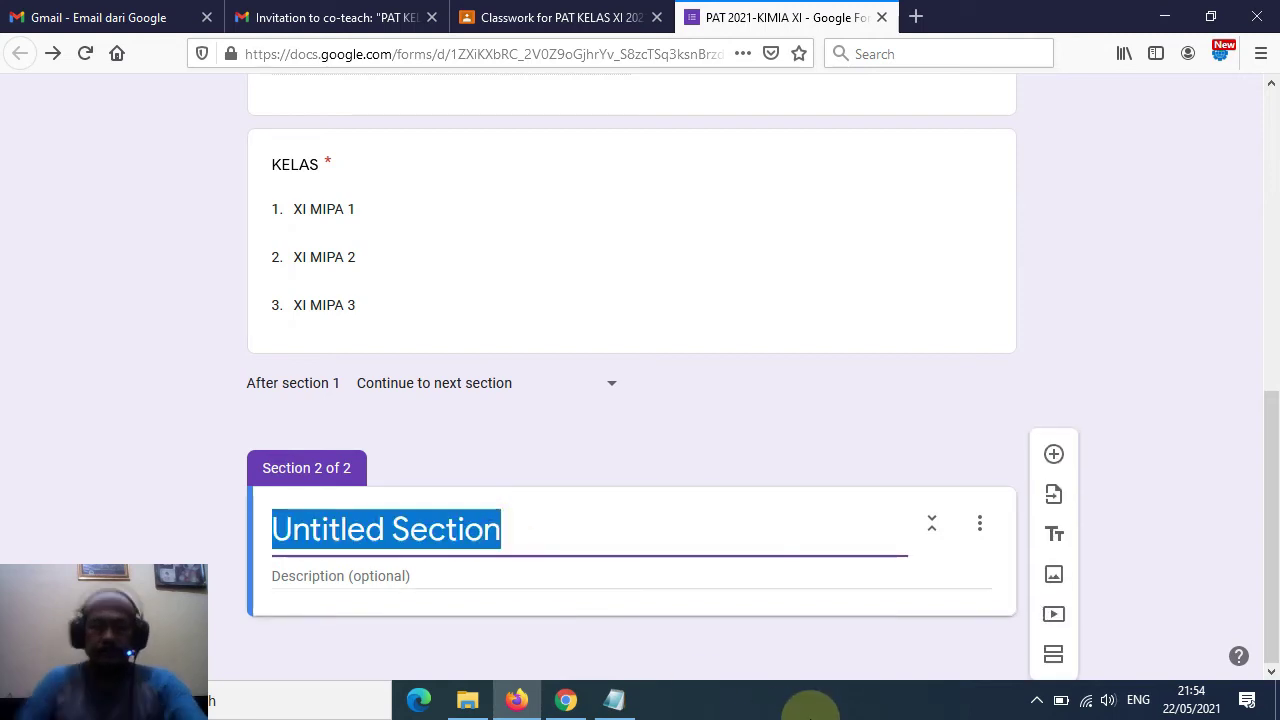
{"action": "type", "text": "SOAL PILIHAN GANDA"}
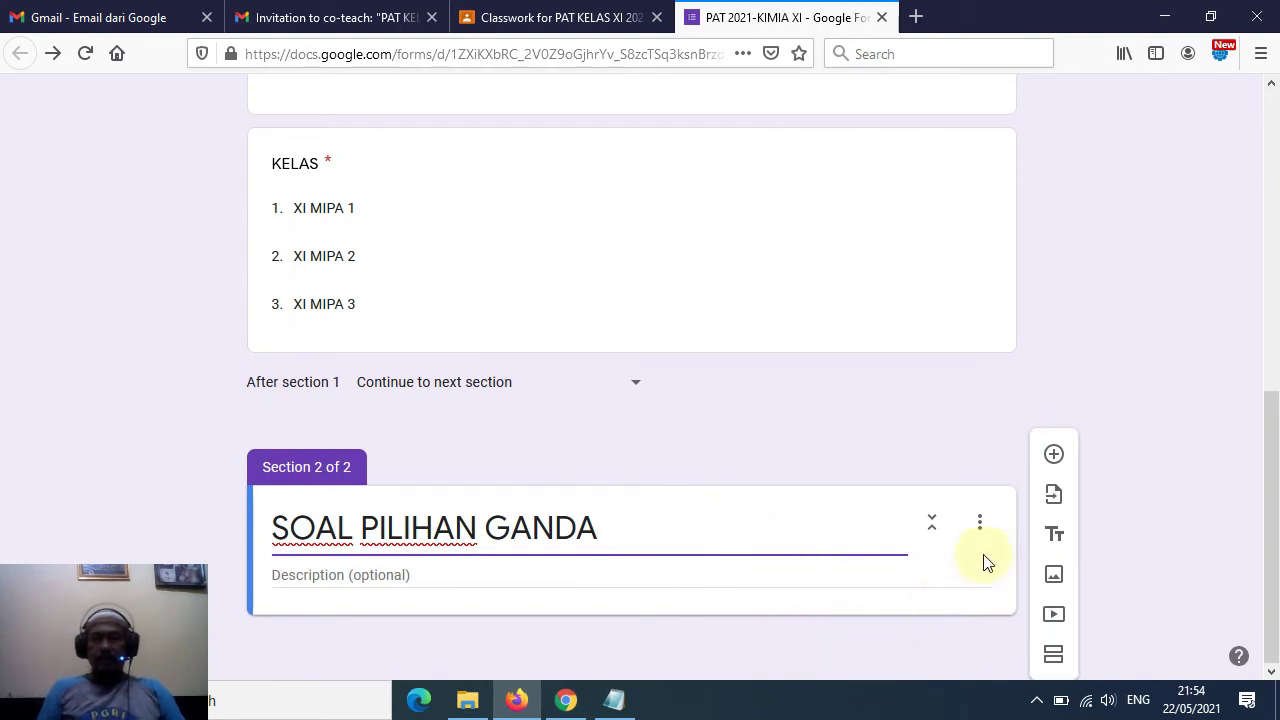
- Add a question to the SOAL PILIHAN GANDA section with the text "Rumus kimia air adalah ..."
{"action": "left_click", "coordinate": [1055, 456]}
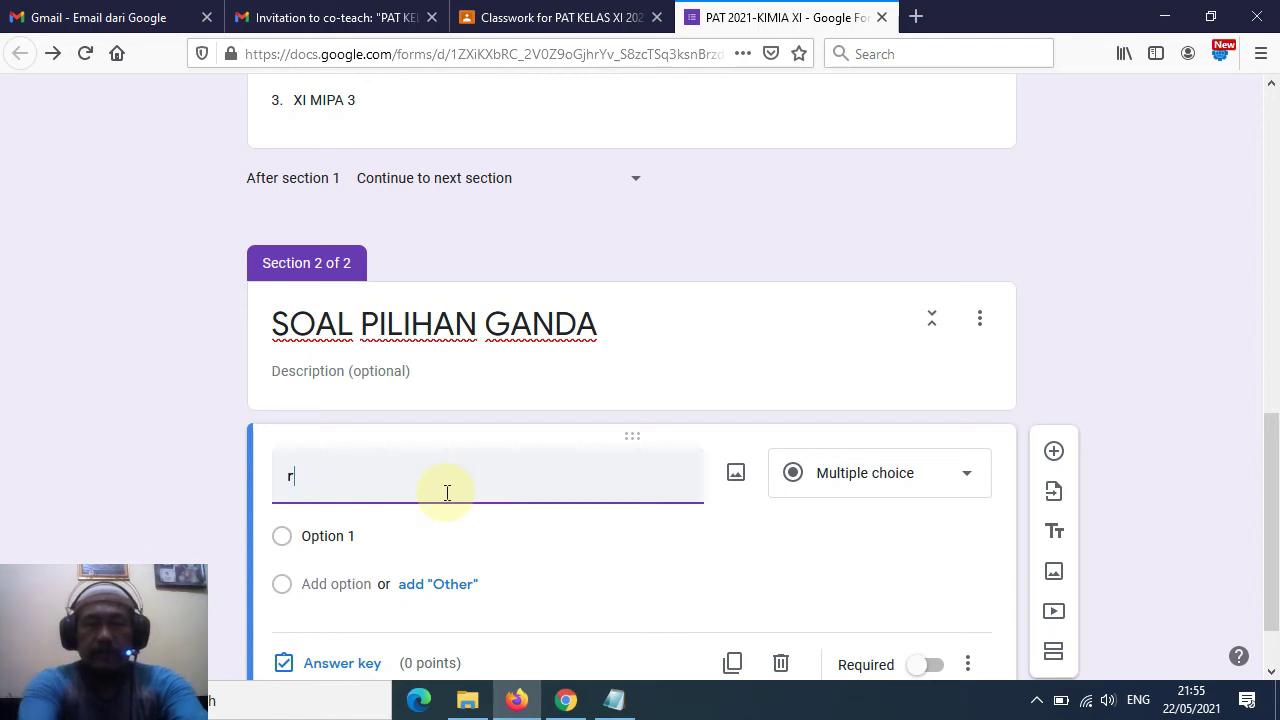
{"action": "key", "text": "BackSpace"}
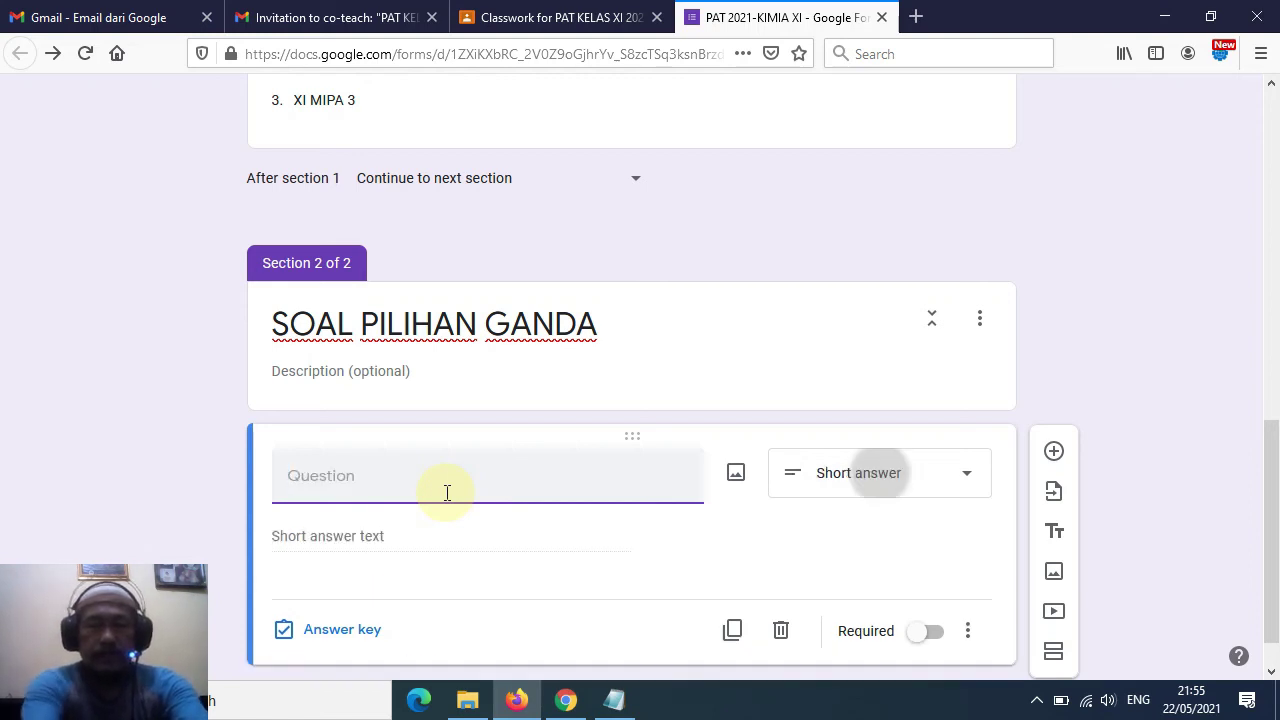
{"action": "type", "text": "Rumus kimia air adalah ..."}
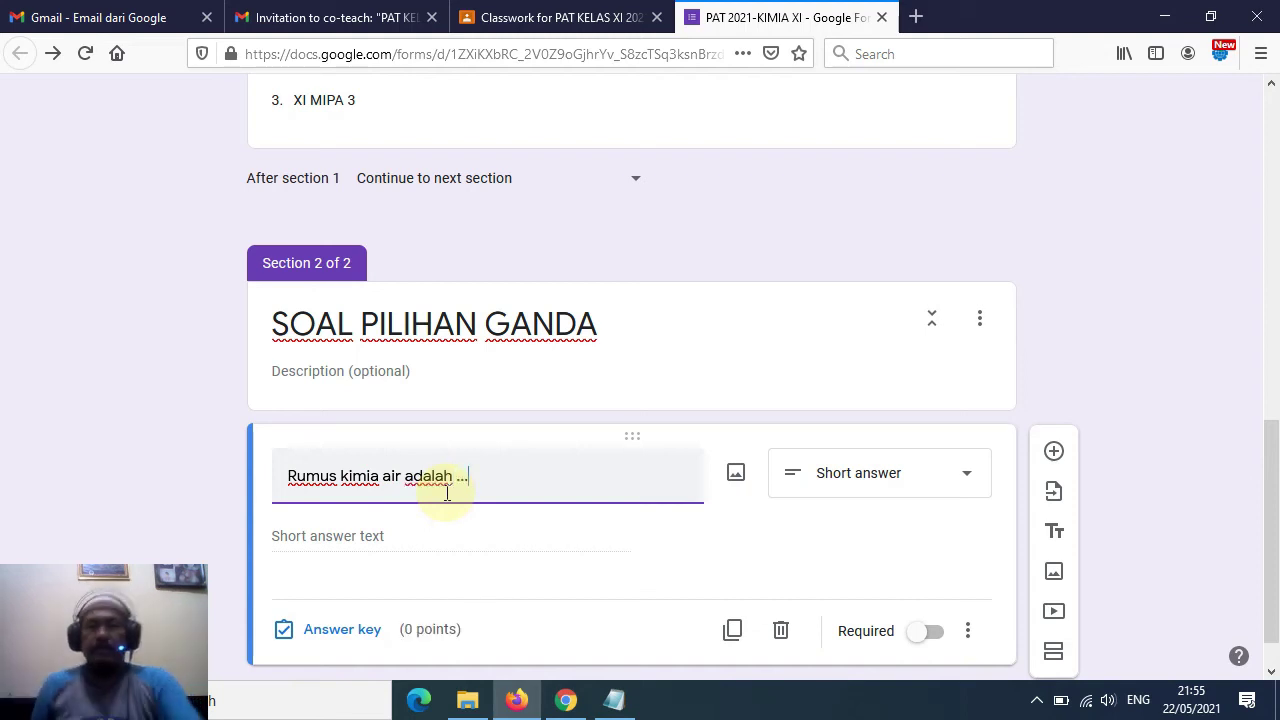
- Give the "Rumus kimia air adalah ..." question the multiple-choice options H2O, H3O, HNO3, NH3 and H2O2
{"action": "left_click", "coordinate": [326, 453]}
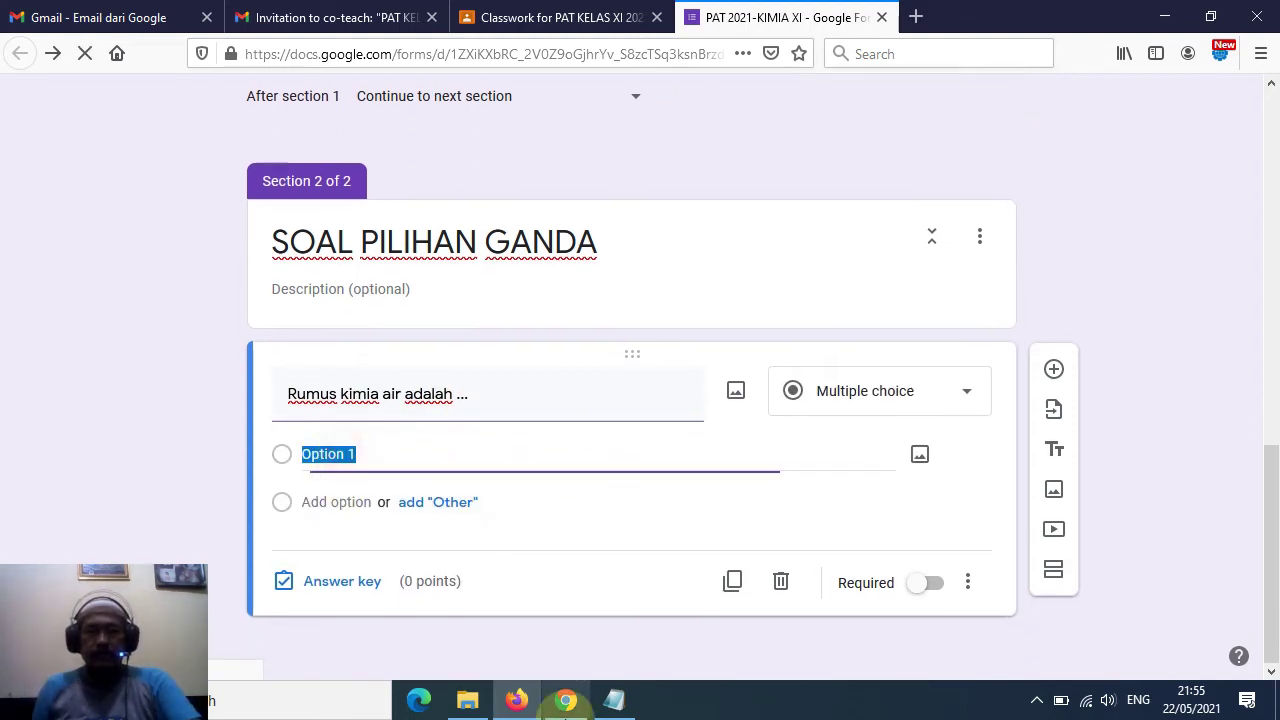
{"action": "type", "text": "H2"}
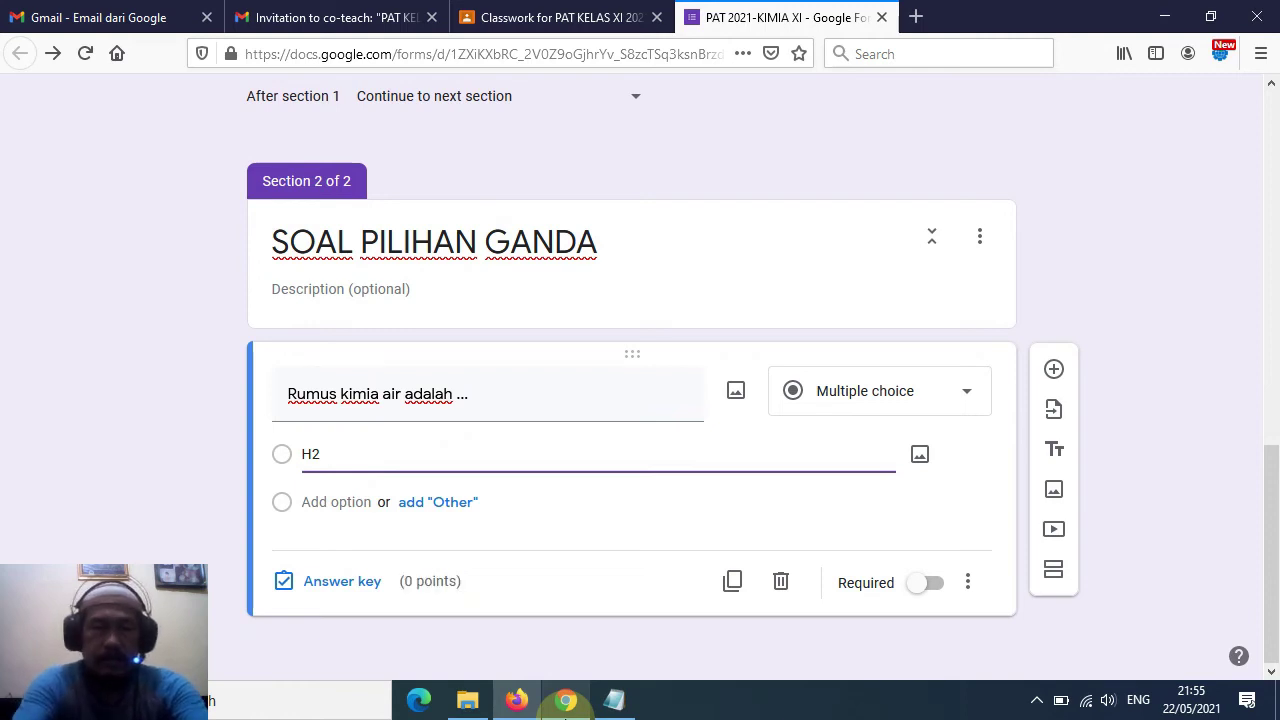
{"action": "type", "text": "O"}
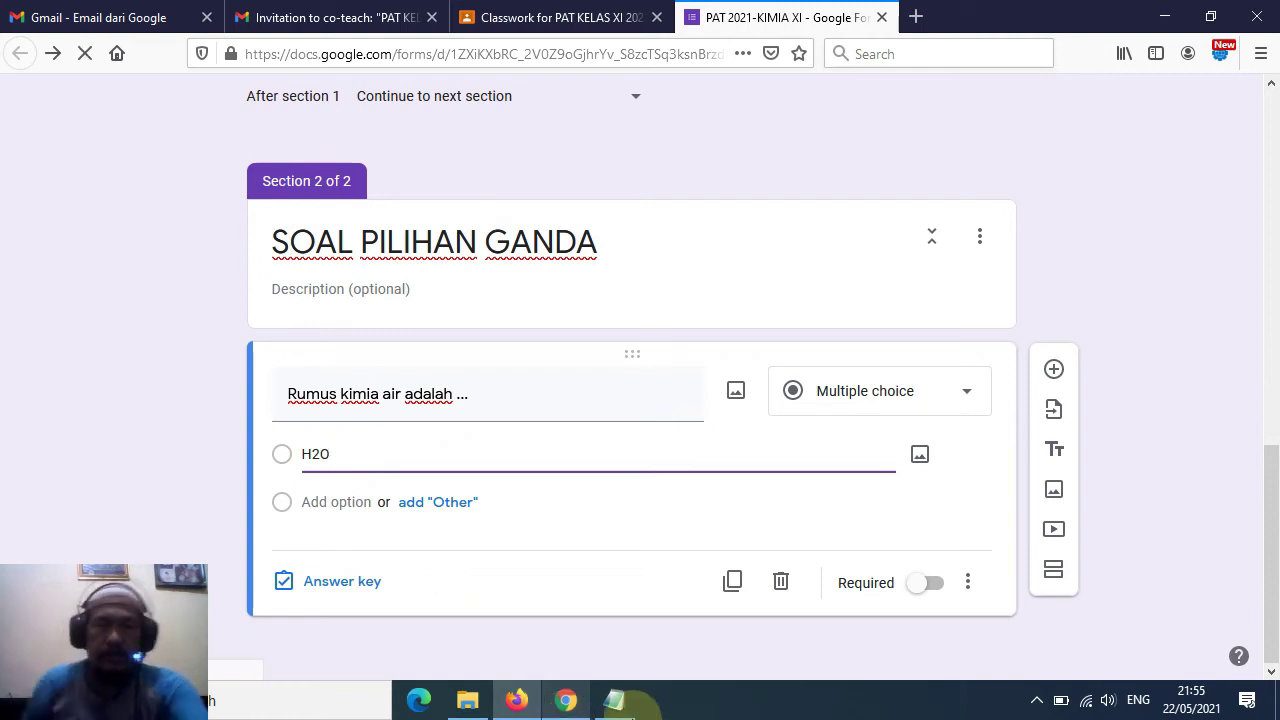
{"action": "left_click", "coordinate": [336, 501]}
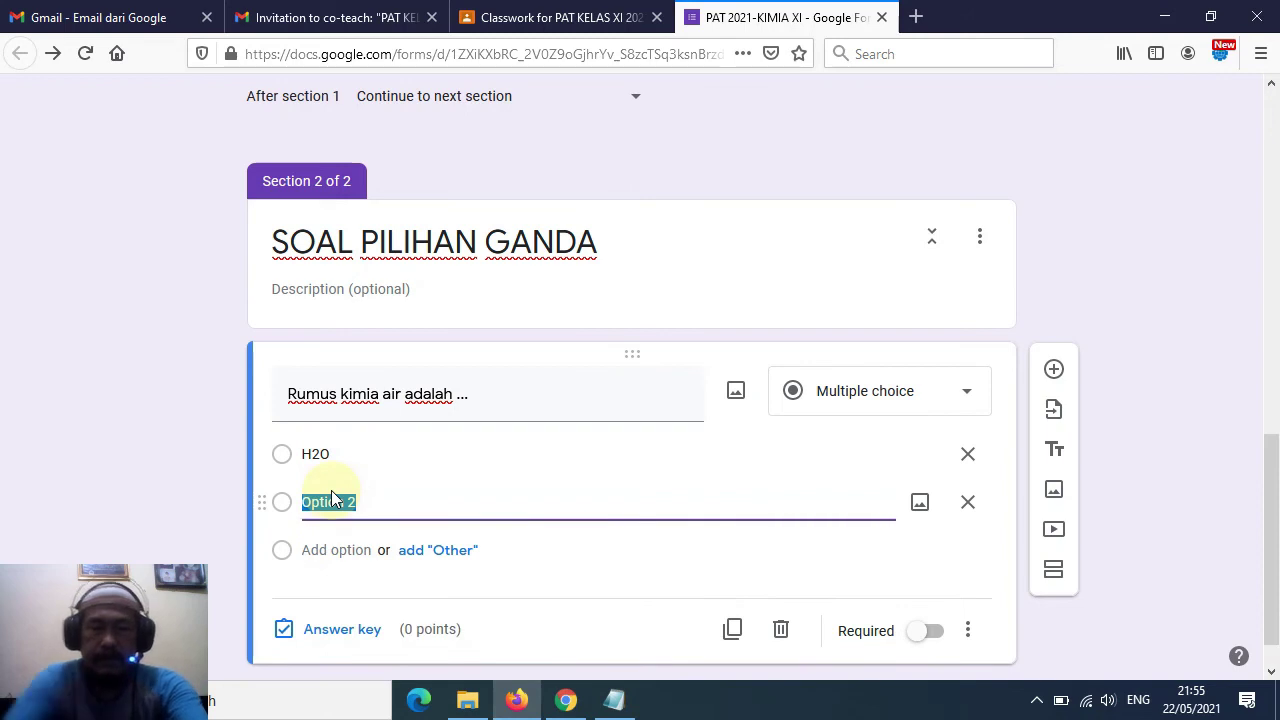
{"action": "type", "text": "H3O"}
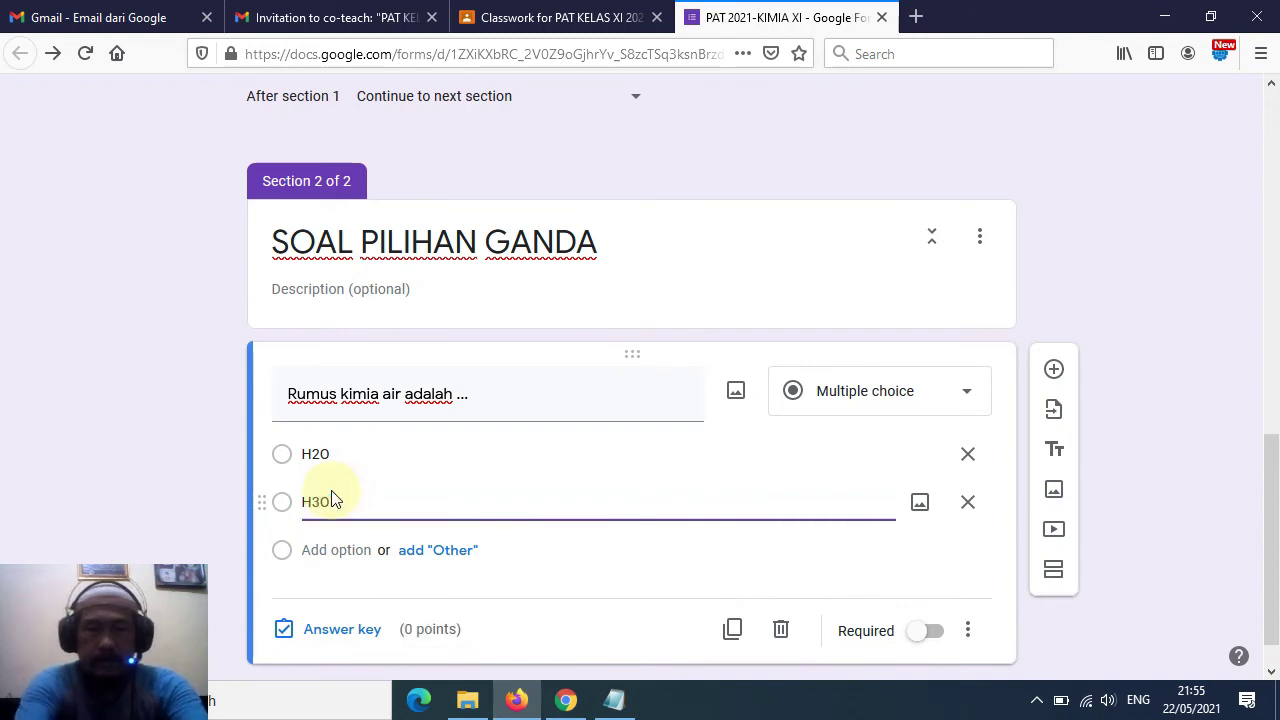
{"action": "left_click", "coordinate": [330, 545]}
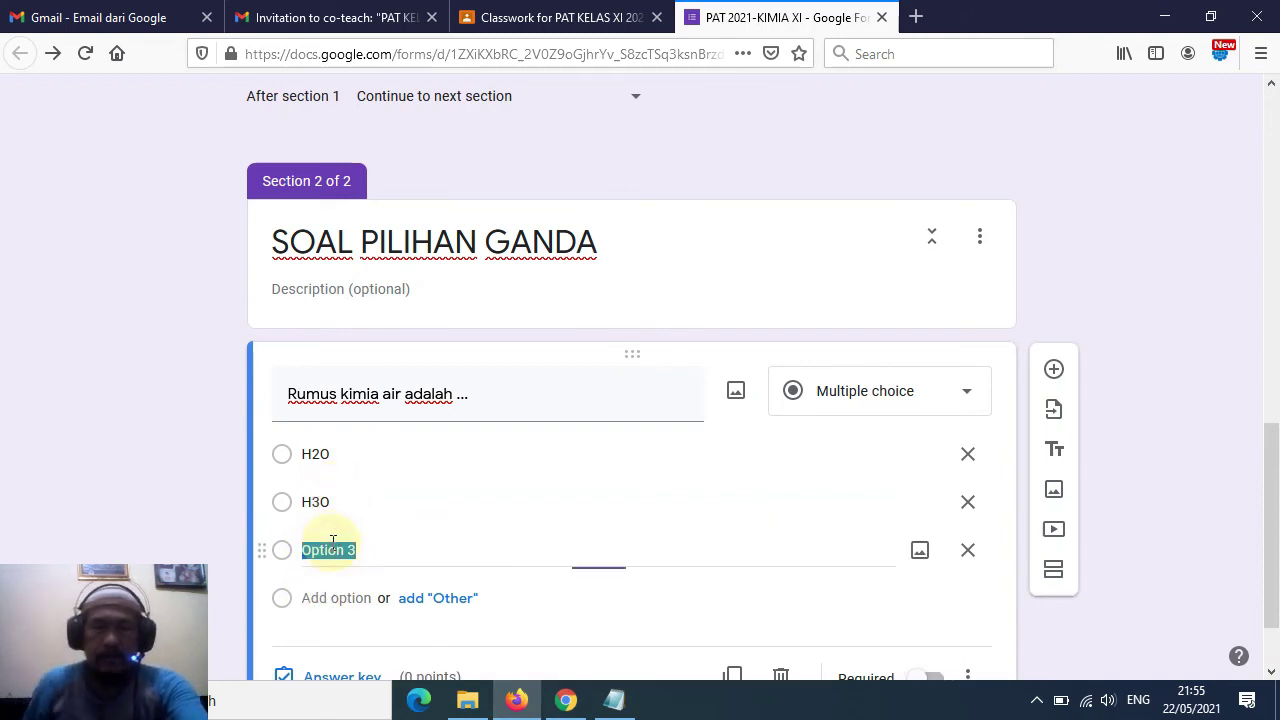
{"action": "type", "text": "HNO3"}
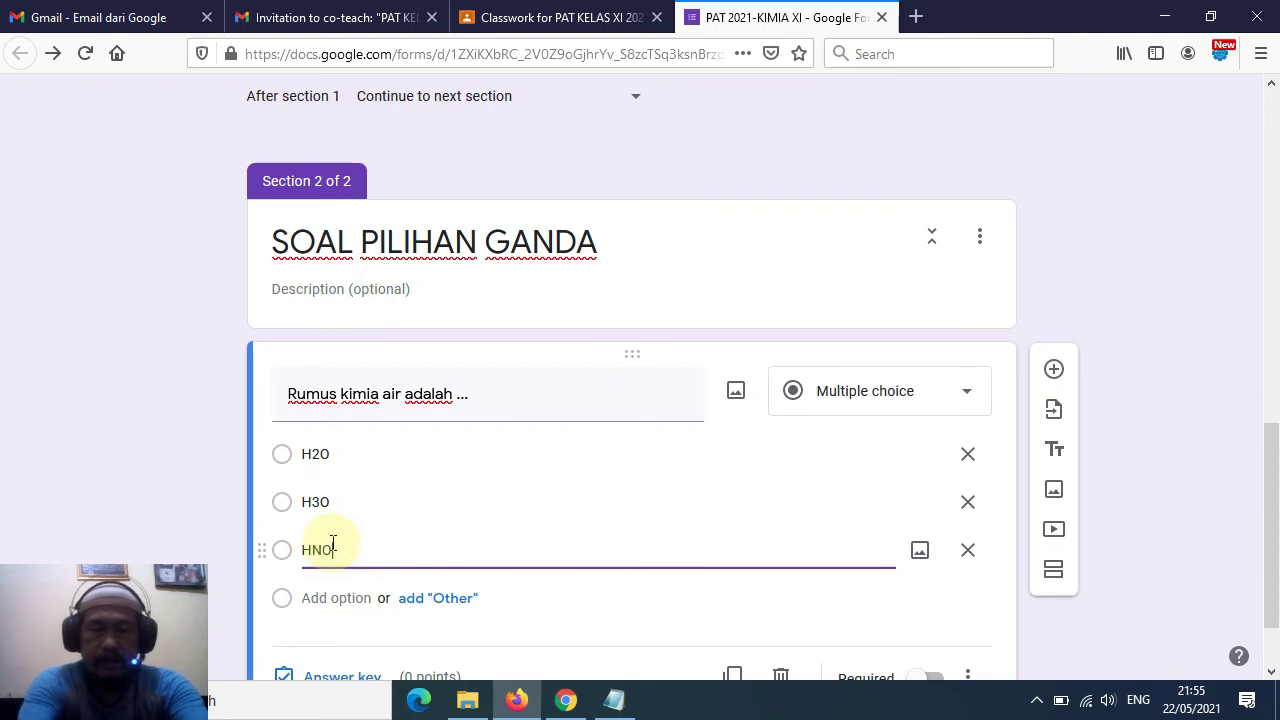
{"action": "left_click", "coordinate": [338, 597]}
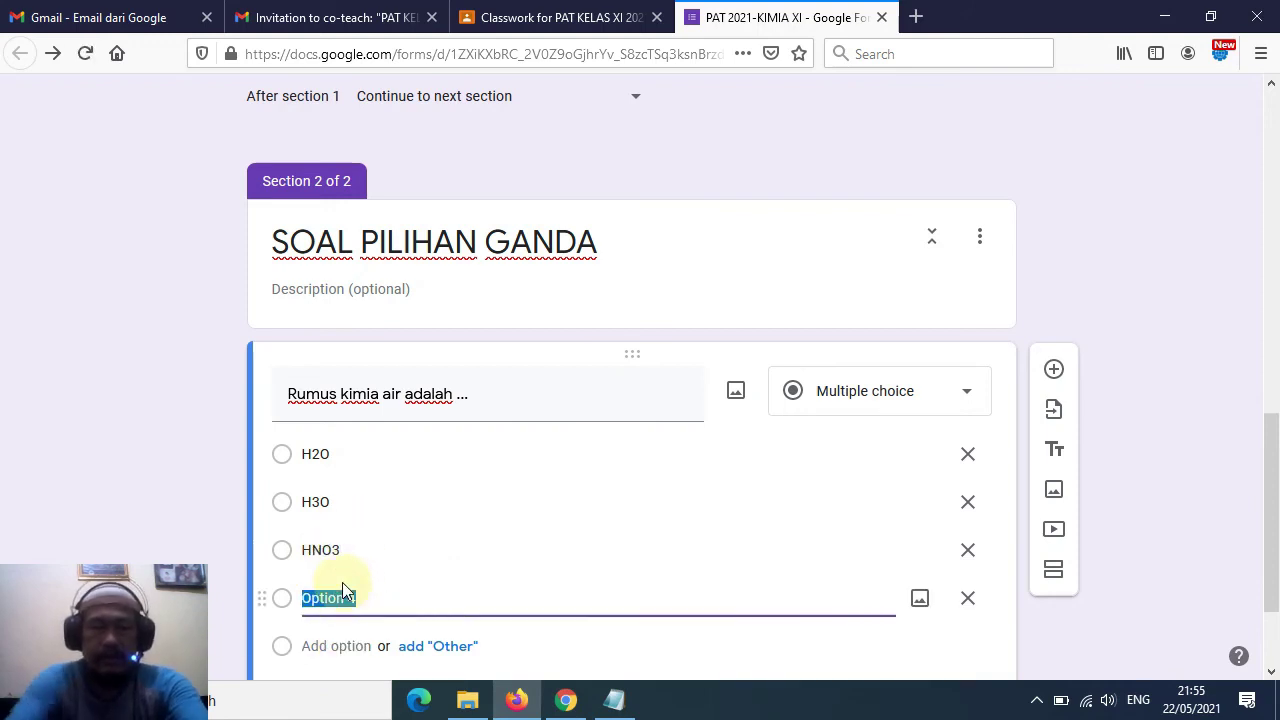
{"action": "type", "text": "NH3"}
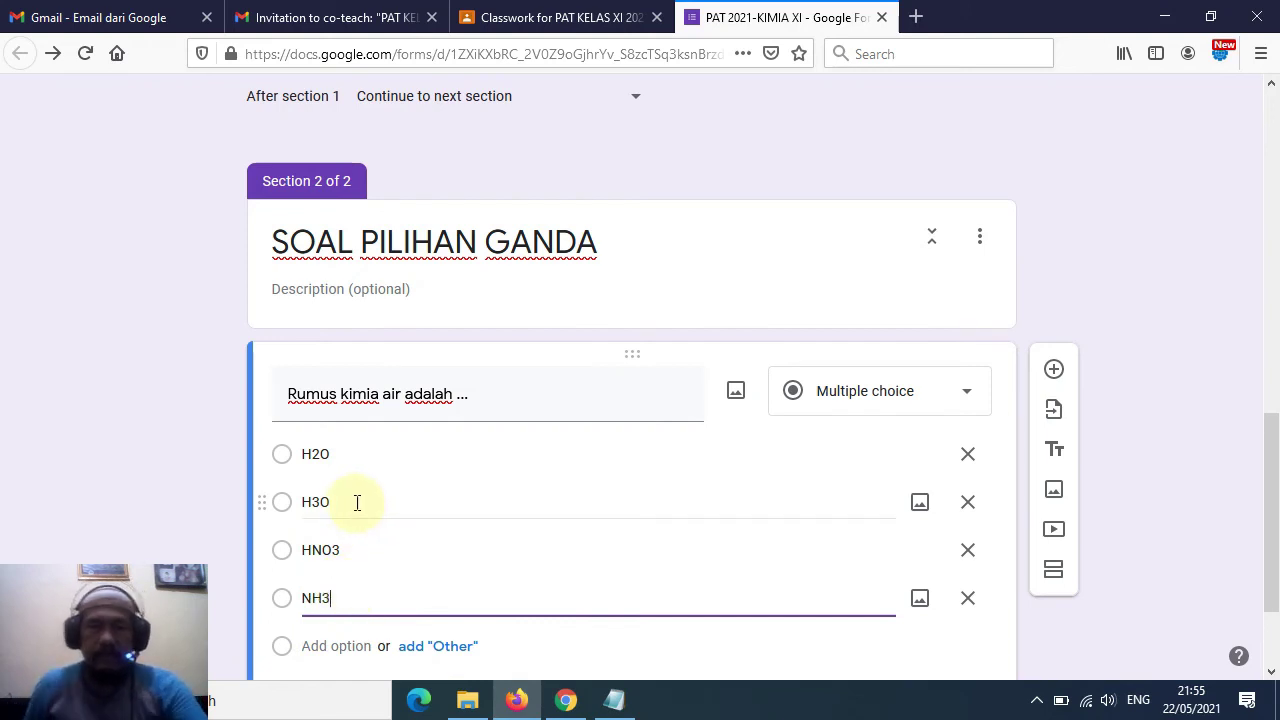
{"action": "scroll", "coordinate": [360, 560], "scroll_direction": "down", "scroll_amount": 2}
{"action": "left_click", "coordinate": [333, 541]}
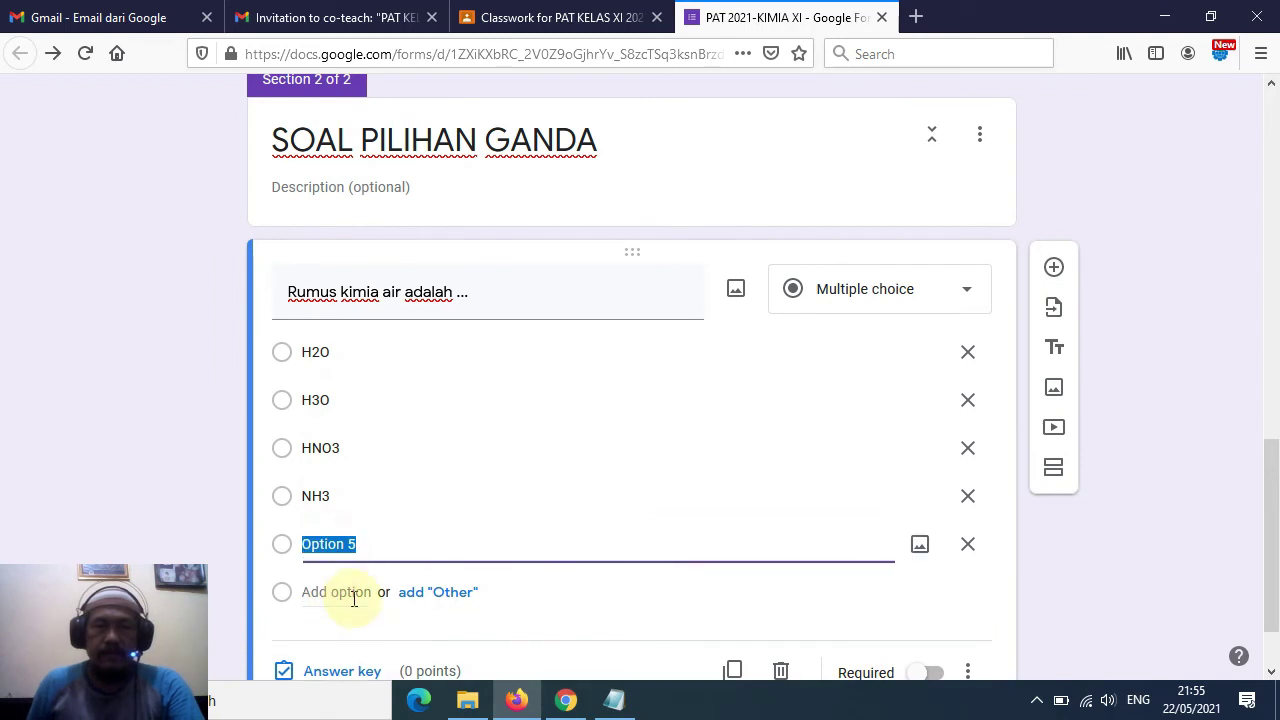
{"action": "type", "text": "H"}
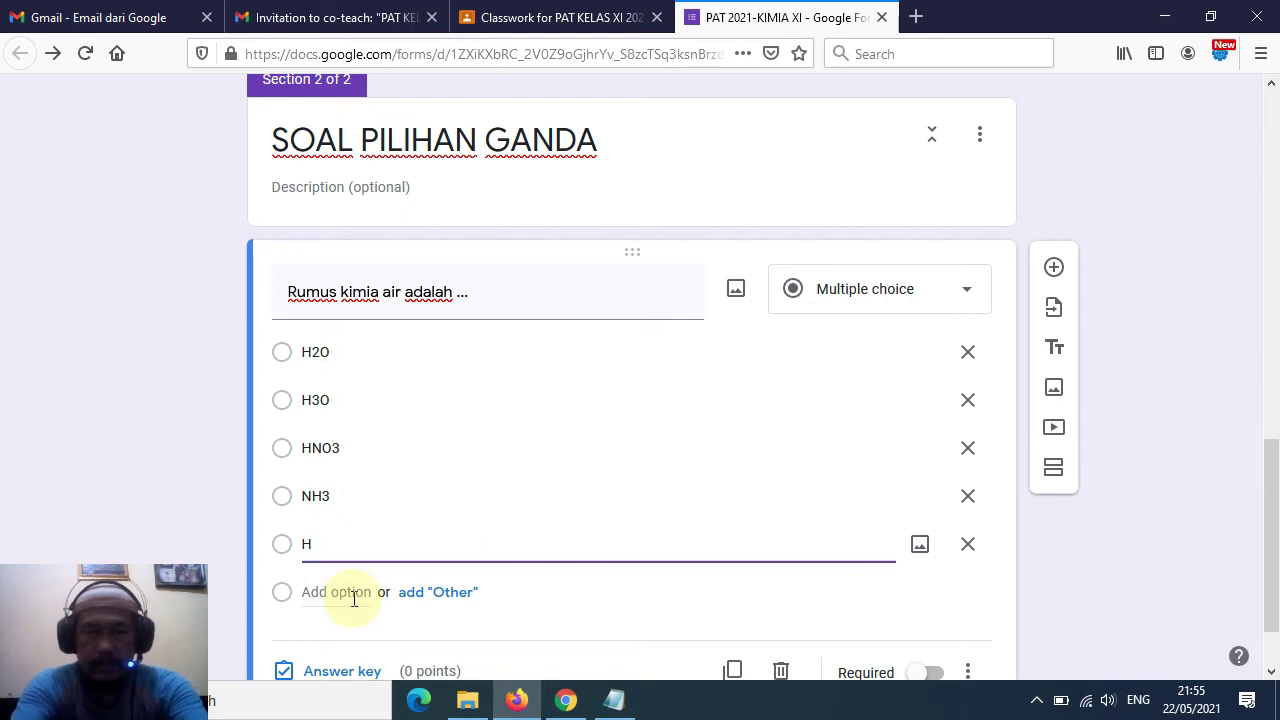
{"action": "type", "text": "2O2"}
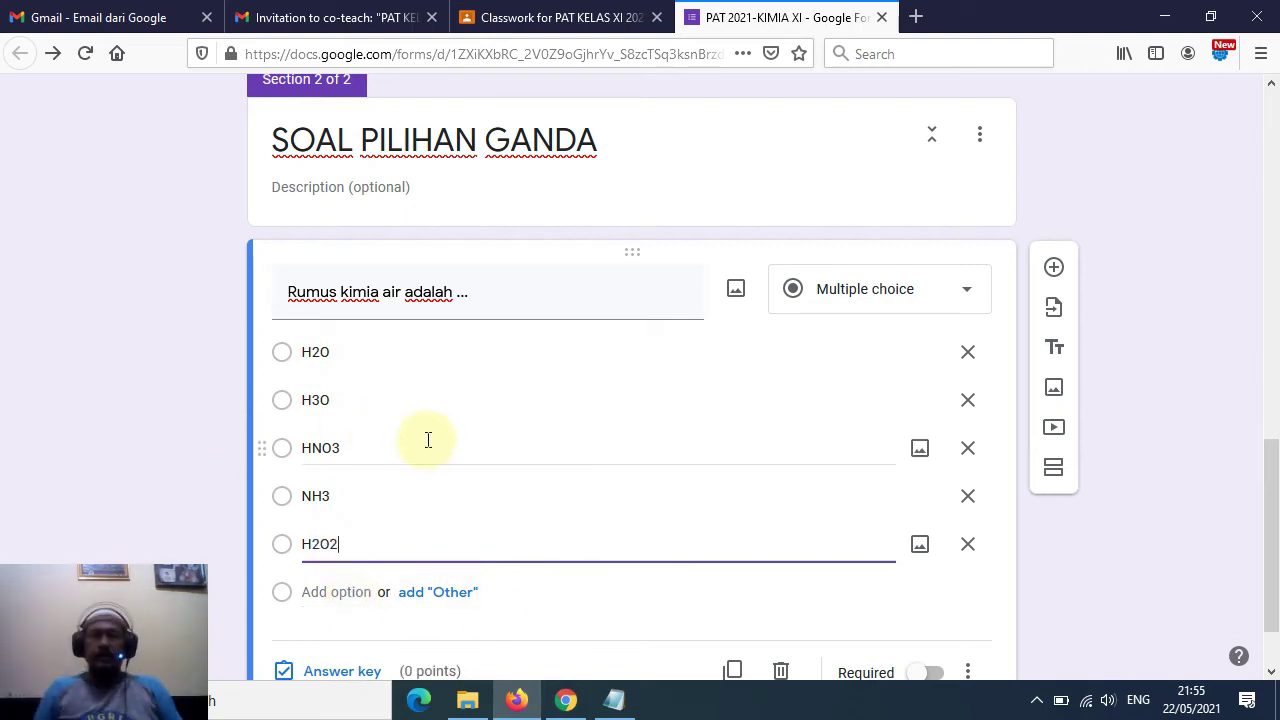
- Make the "Rumus kimia air adalah ..." question required and turn on shuffled option order for it
{"action": "scroll", "coordinate": [628, 438], "scroll_direction": "down", "scroll_amount": 1}
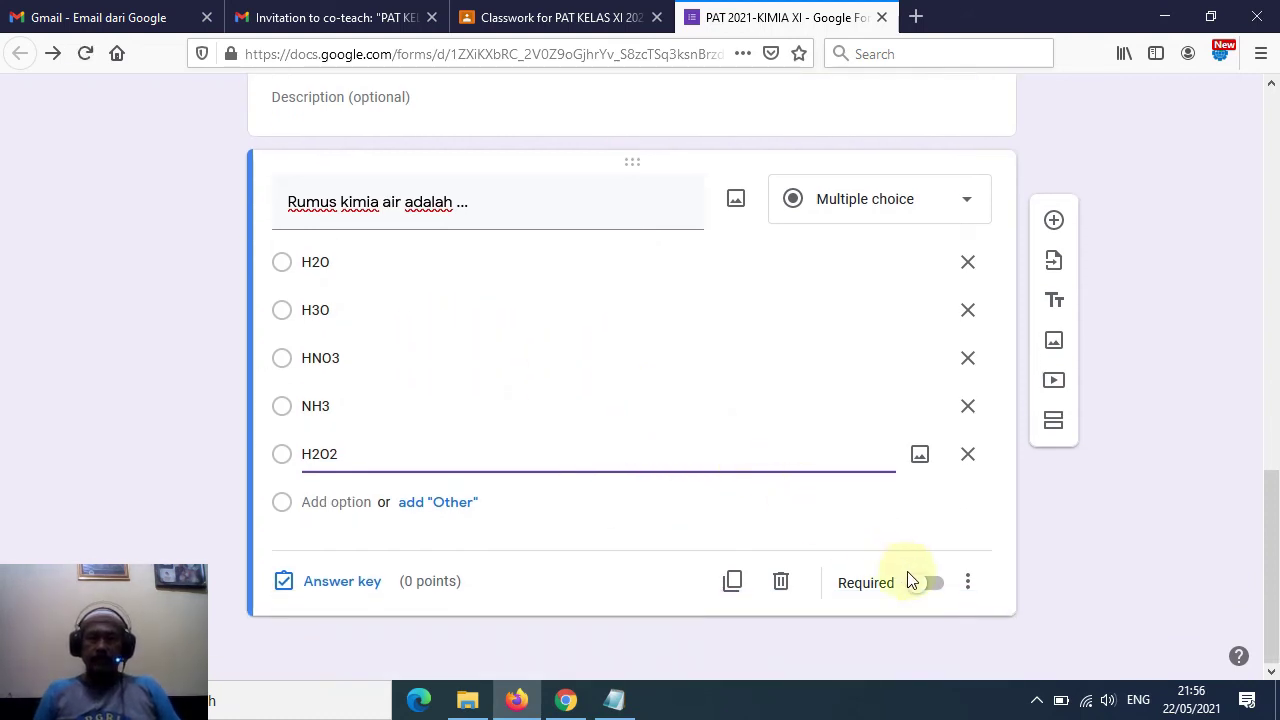
{"action": "left_click", "coordinate": [935, 585]}
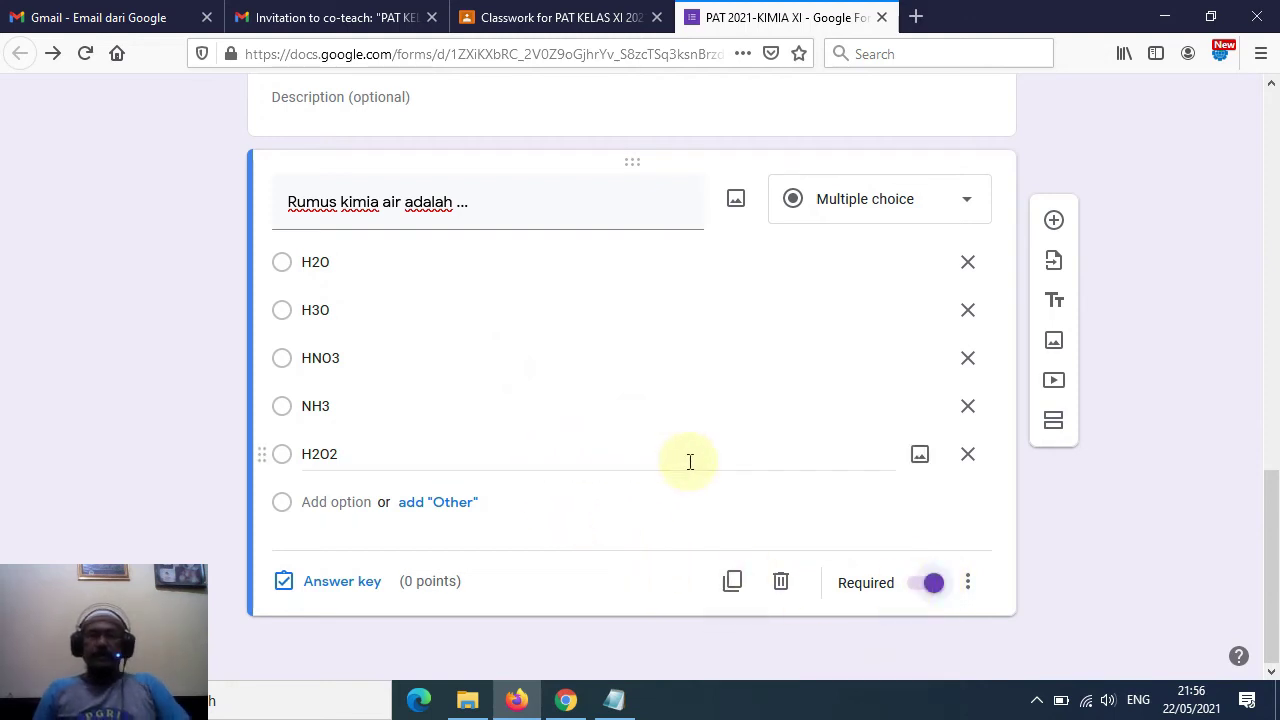
{"action": "left_click", "coordinate": [969, 588]}
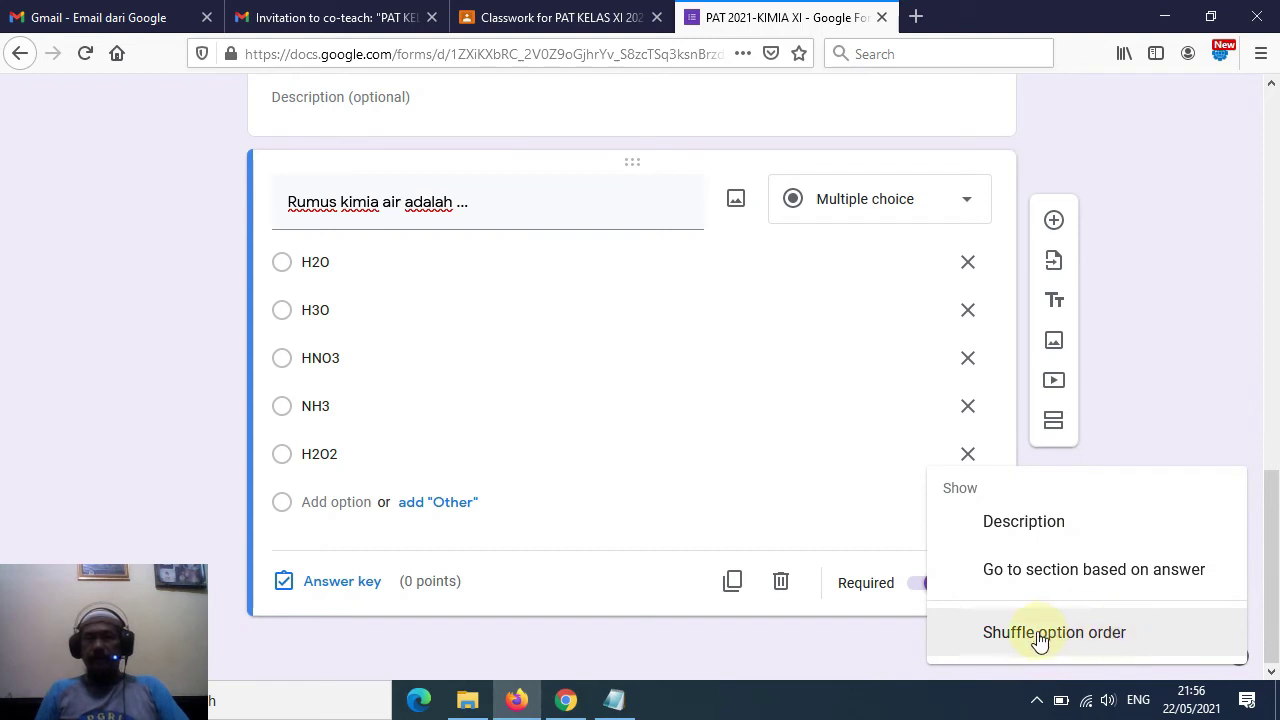
{"action": "left_click", "coordinate": [1089, 638]}
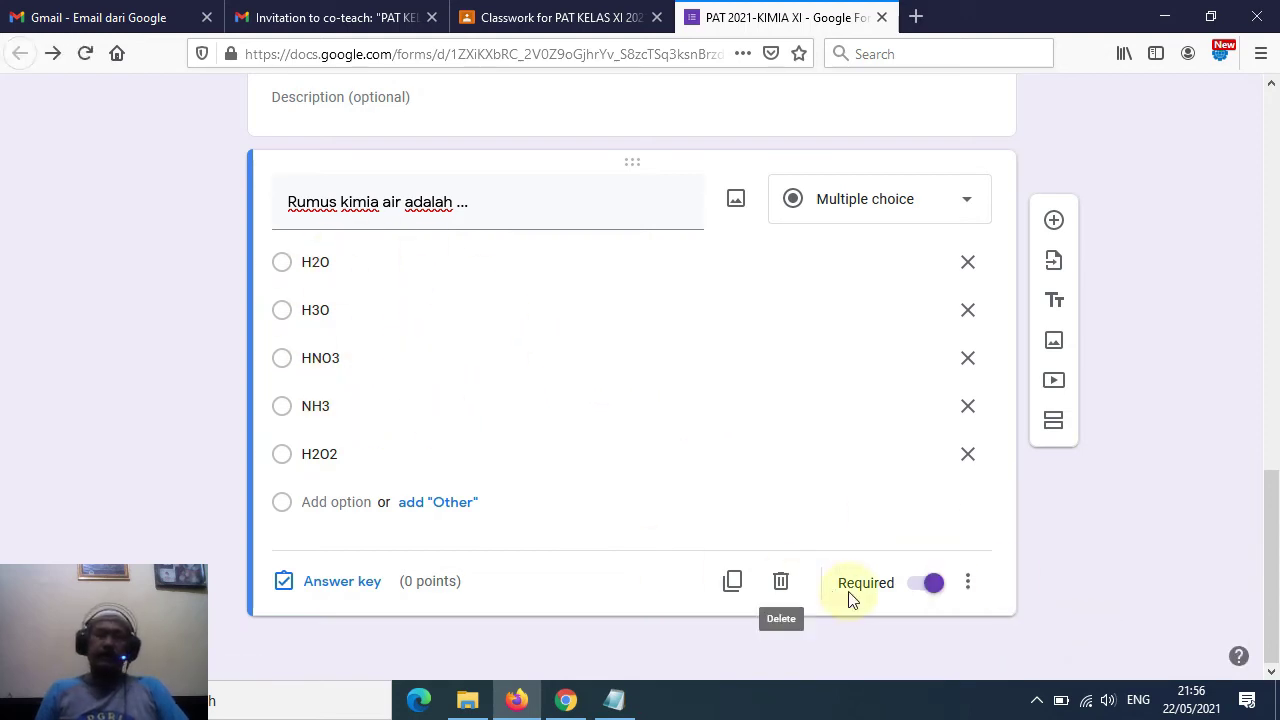
{"action": "left_click", "coordinate": [971, 584]}
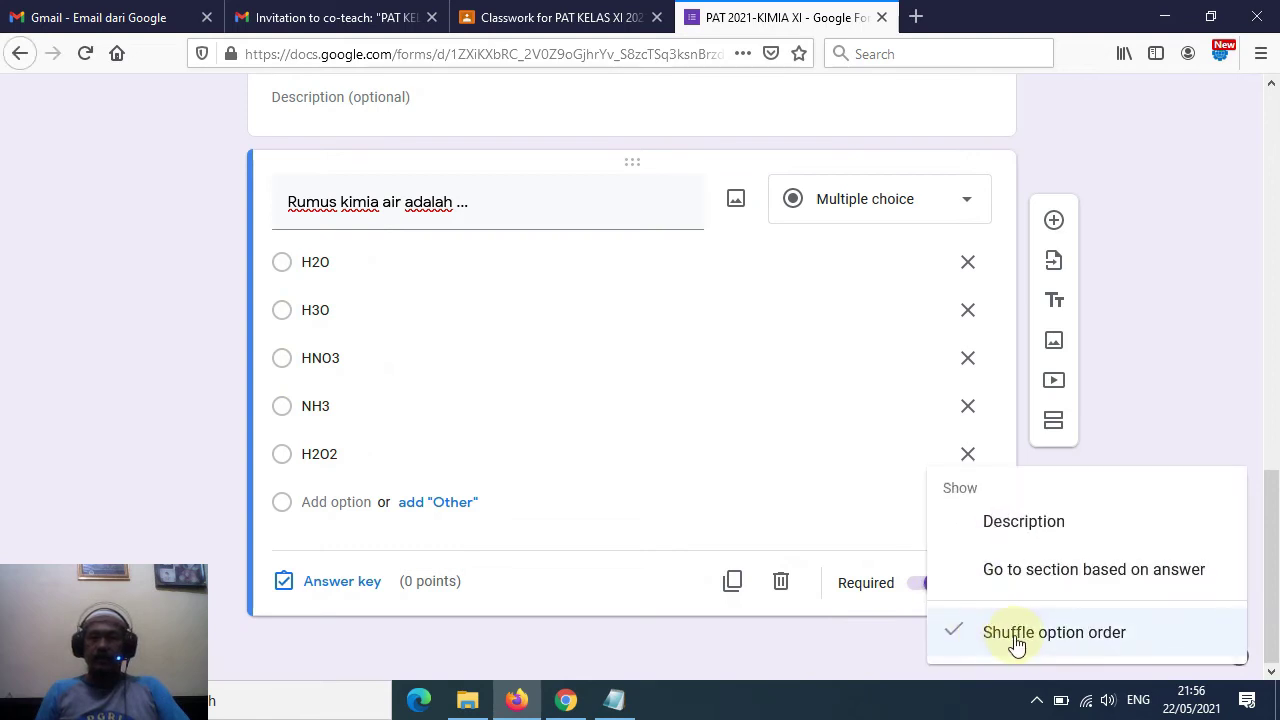
{"action": "left_click", "coordinate": [605, 595]}
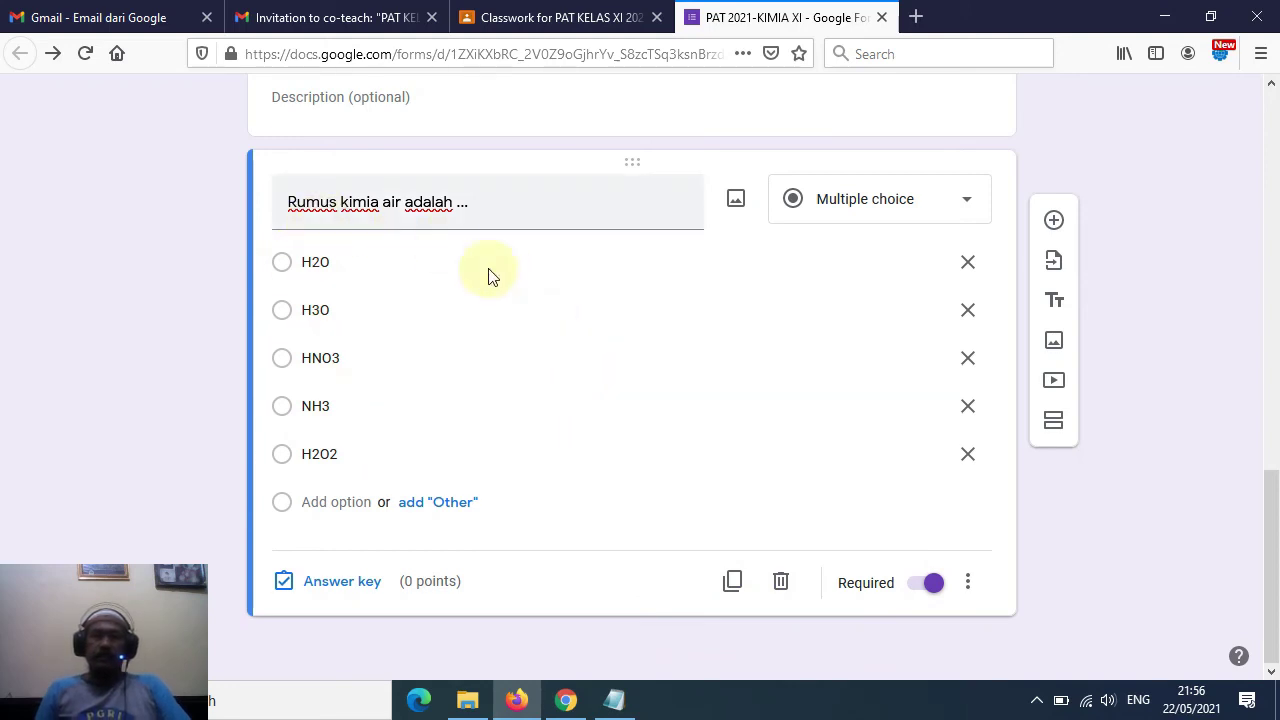
- Set the question's answer key to H2O as the correct answer, worth 2 points
{"action": "left_click", "coordinate": [347, 592]}
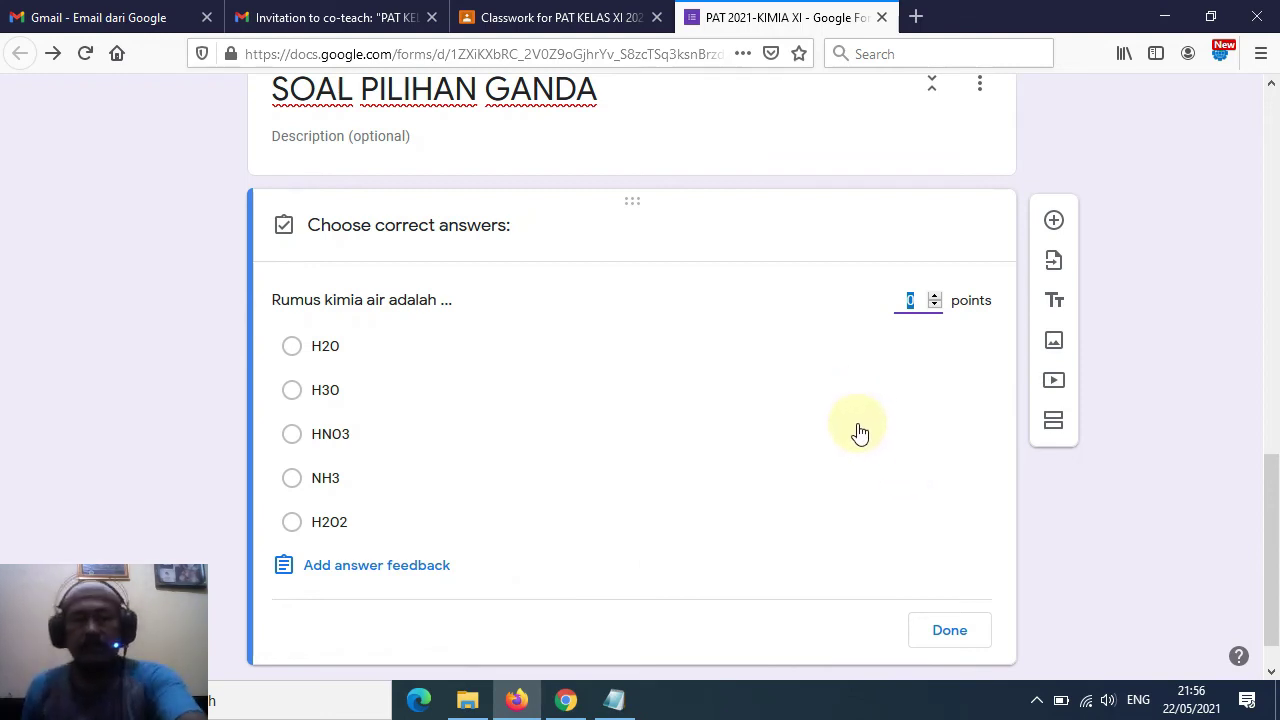
{"action": "type", "text": "2"}
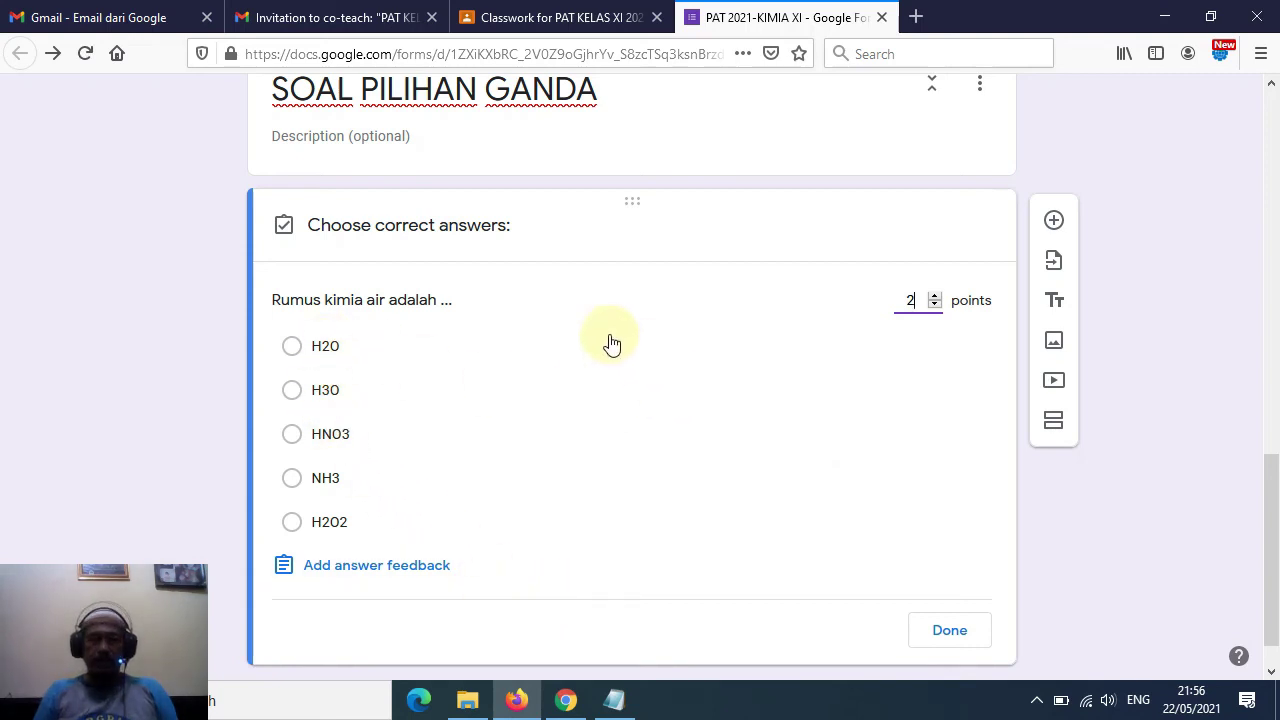
{"action": "left_click", "coordinate": [290, 349]}
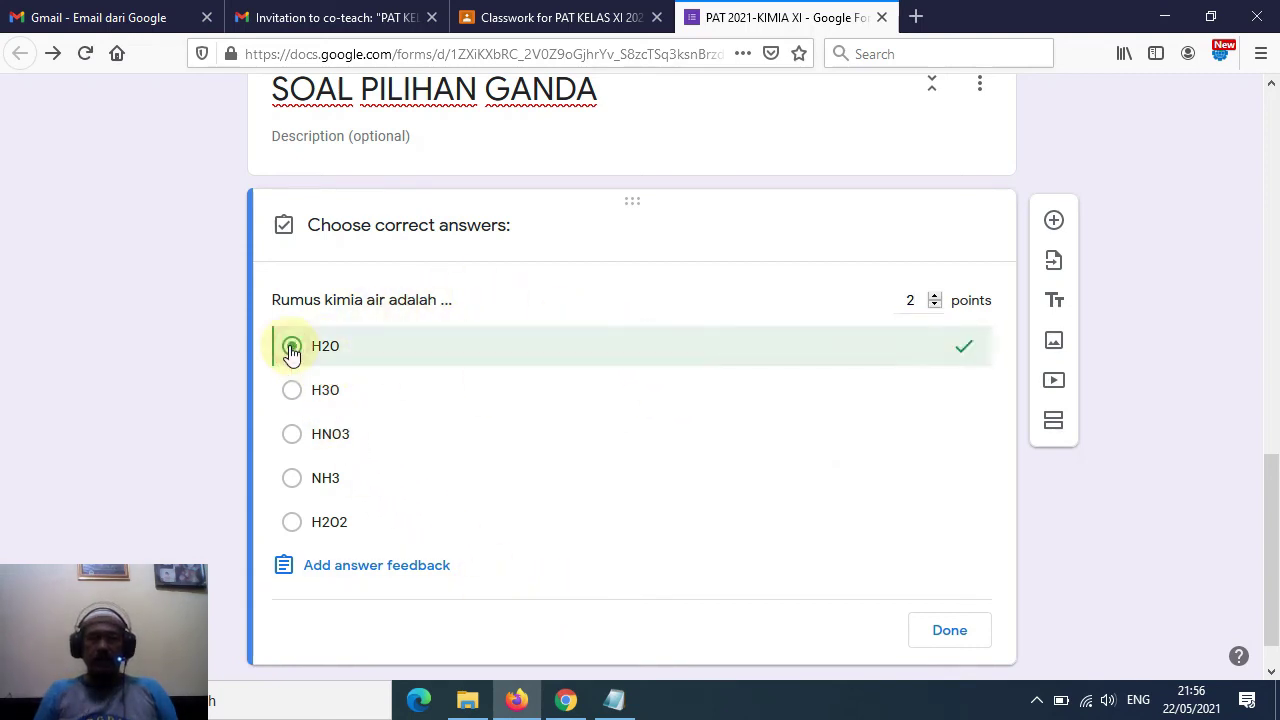
{"action": "scroll", "coordinate": [760, 520], "scroll_direction": "down", "scroll_amount": 1}
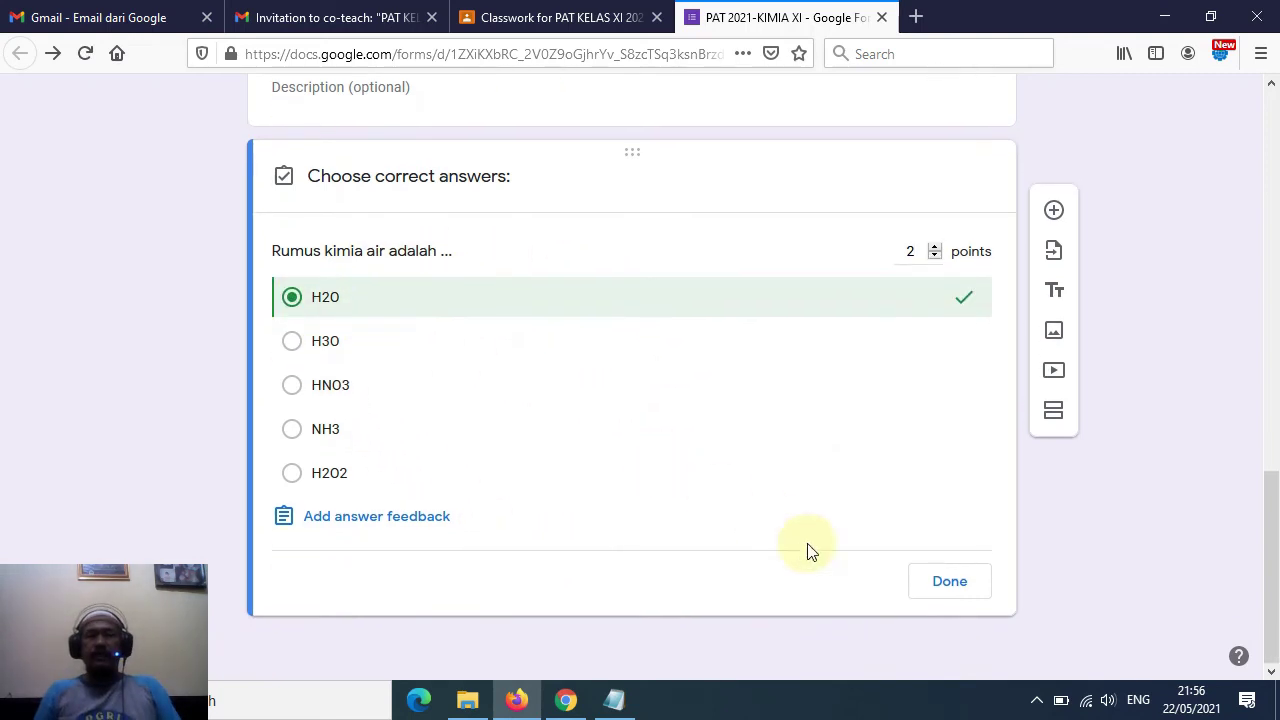
{"action": "left_click", "coordinate": [940, 585]}
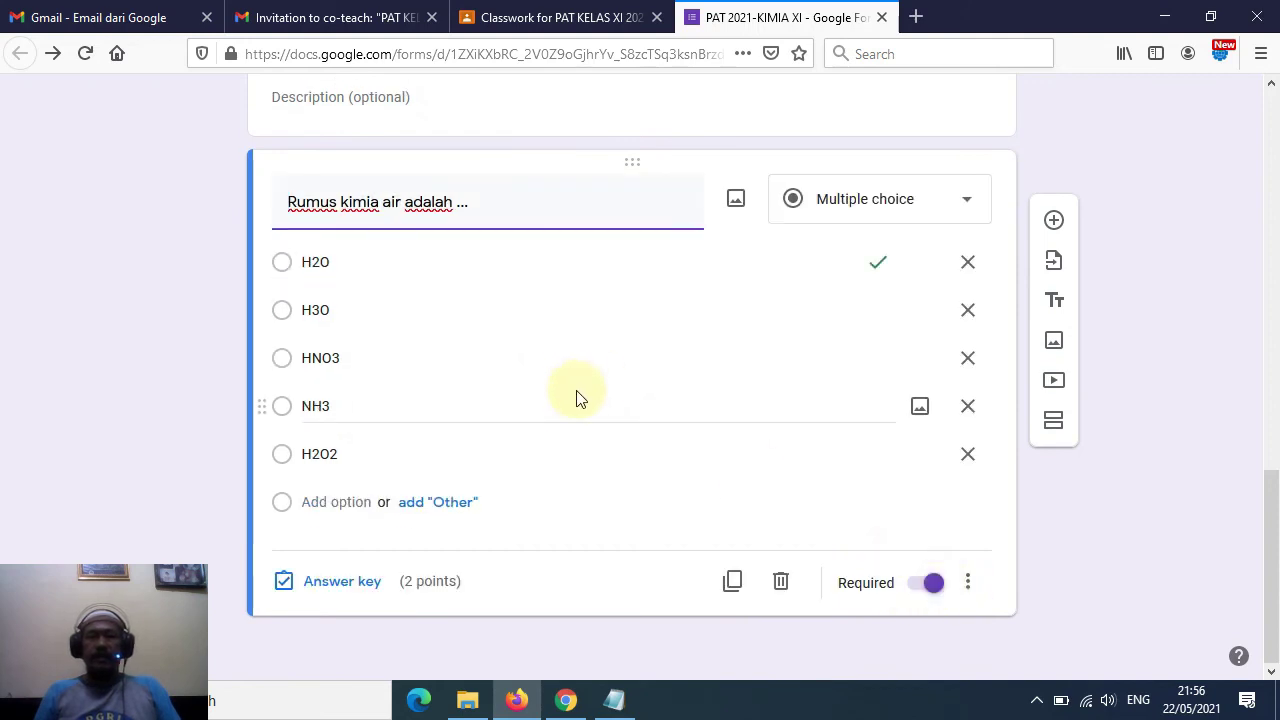
{"action": "scroll", "coordinate": [575, 475], "scroll_direction": "up", "scroll_amount": 1}
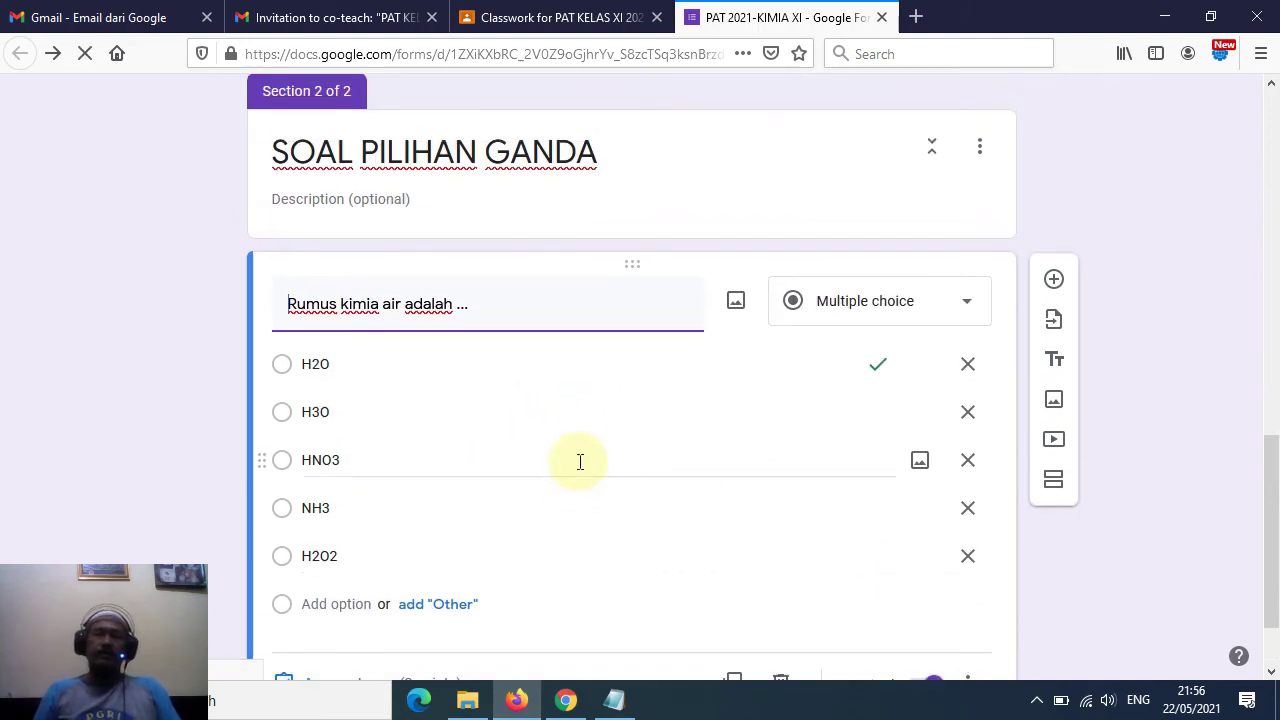
{"action": "scroll", "coordinate": [595, 437], "scroll_direction": "down", "scroll_amount": 1}
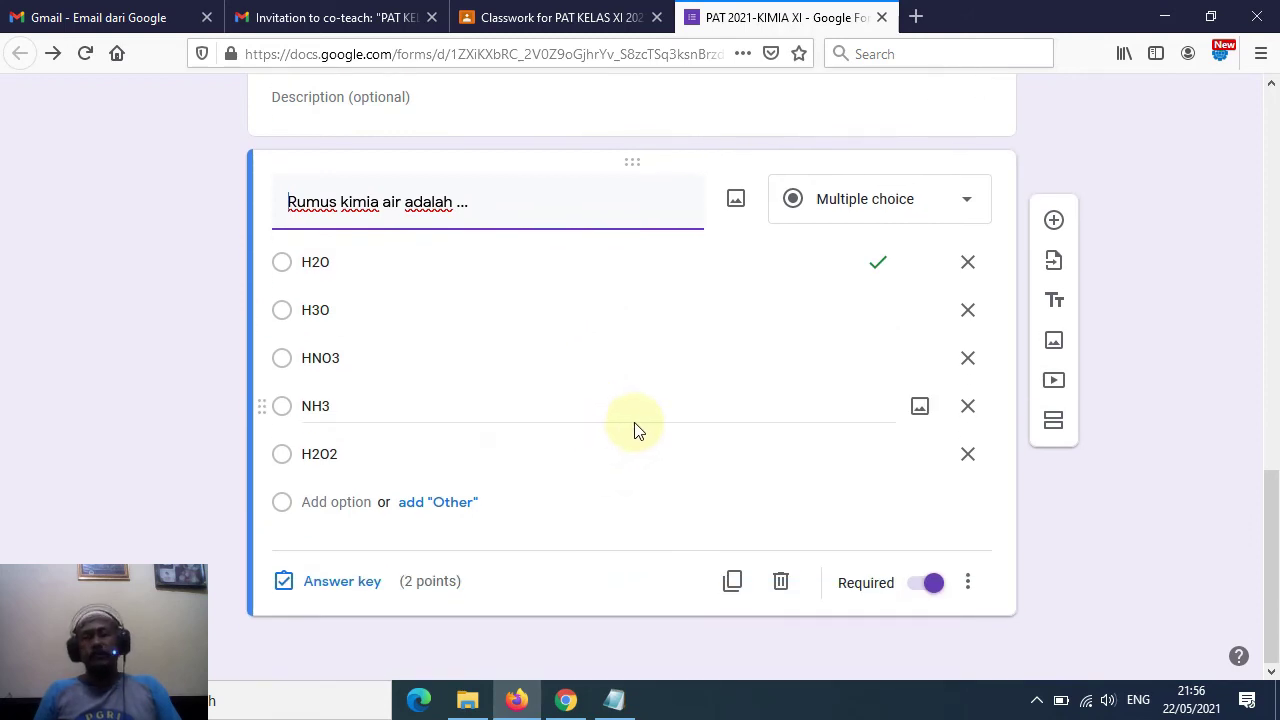
{"action": "scroll", "coordinate": [636, 425], "scroll_direction": "up", "scroll_amount": 1}
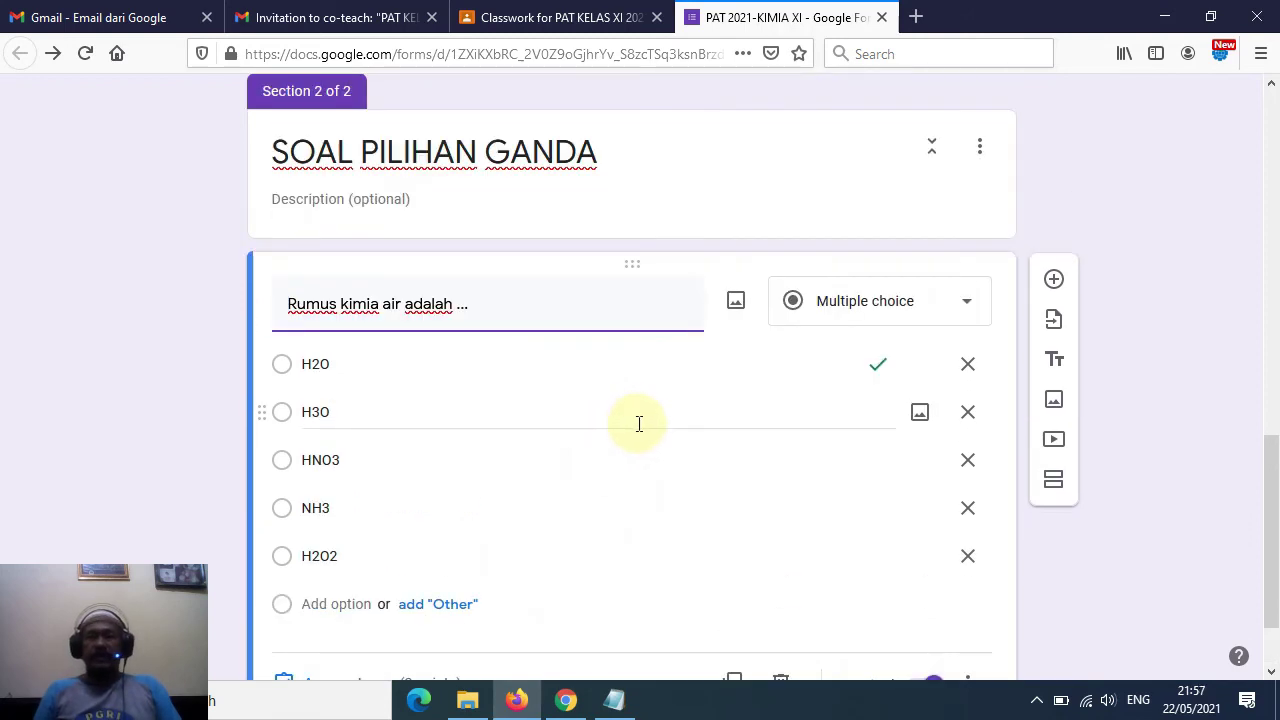
{"action": "scroll", "coordinate": [640, 427], "scroll_direction": "up", "scroll_amount": 2}
{"action": "scroll", "coordinate": [640, 435], "scroll_direction": "down", "scroll_amount": 2}
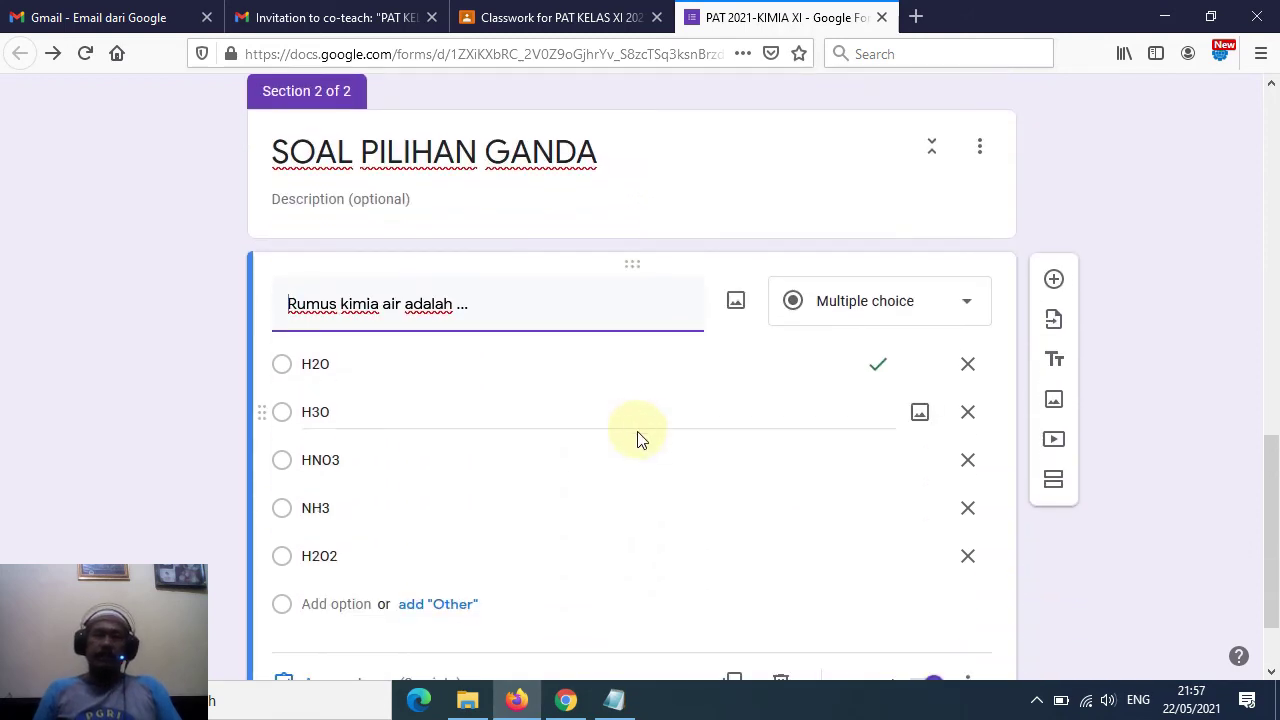
{"action": "scroll", "coordinate": [640, 440], "scroll_direction": "down", "scroll_amount": 1}
{"action": "scroll", "coordinate": [660, 400], "scroll_direction": "up", "scroll_amount": 3}
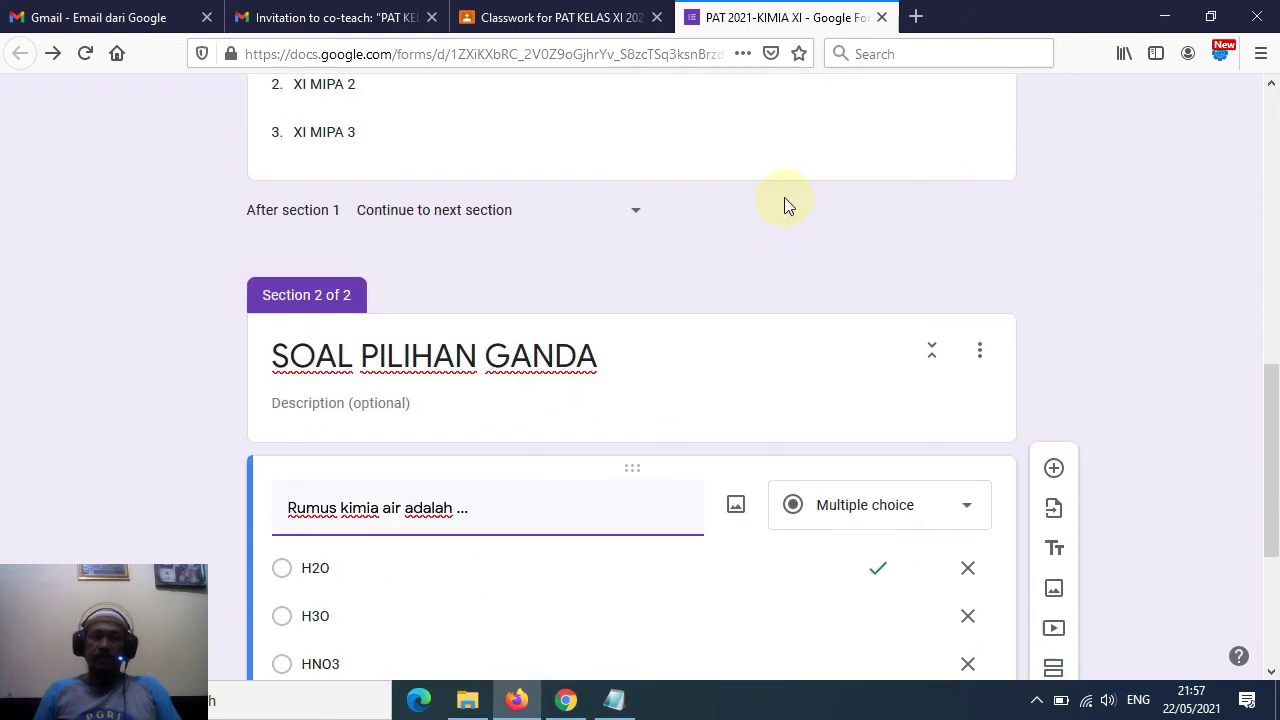
- Close the quiz form and save the PAT 2021-KIMIA XI assignment in Google Classroom as a draft
{"action": "left_click", "coordinate": [883, 17]}
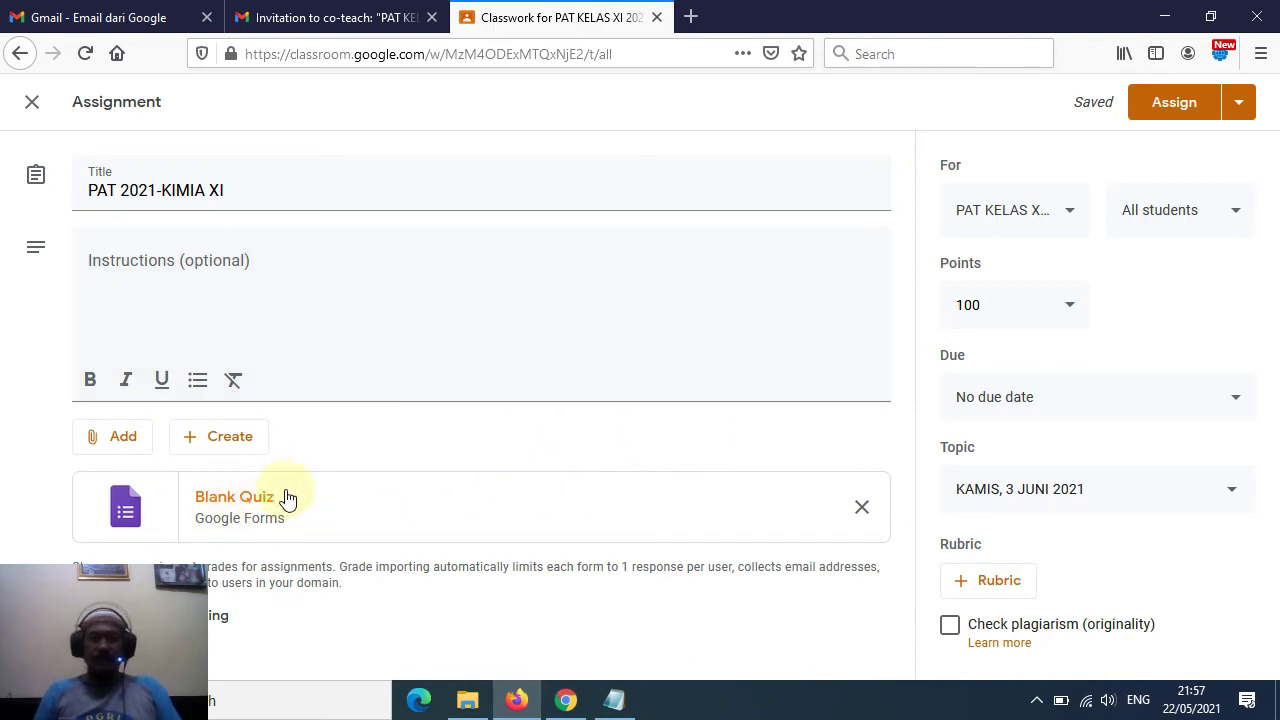
{"action": "left_click", "coordinate": [1240, 104]}
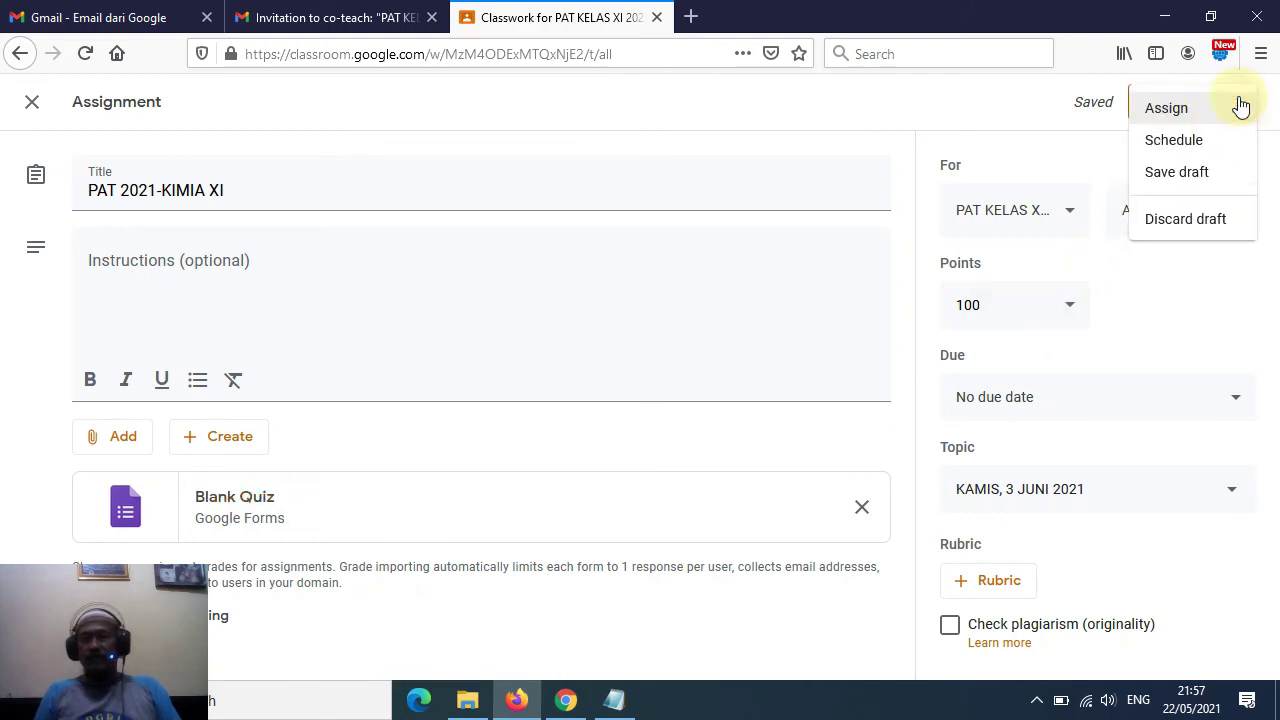
{"action": "left_click", "coordinate": [1196, 176]}
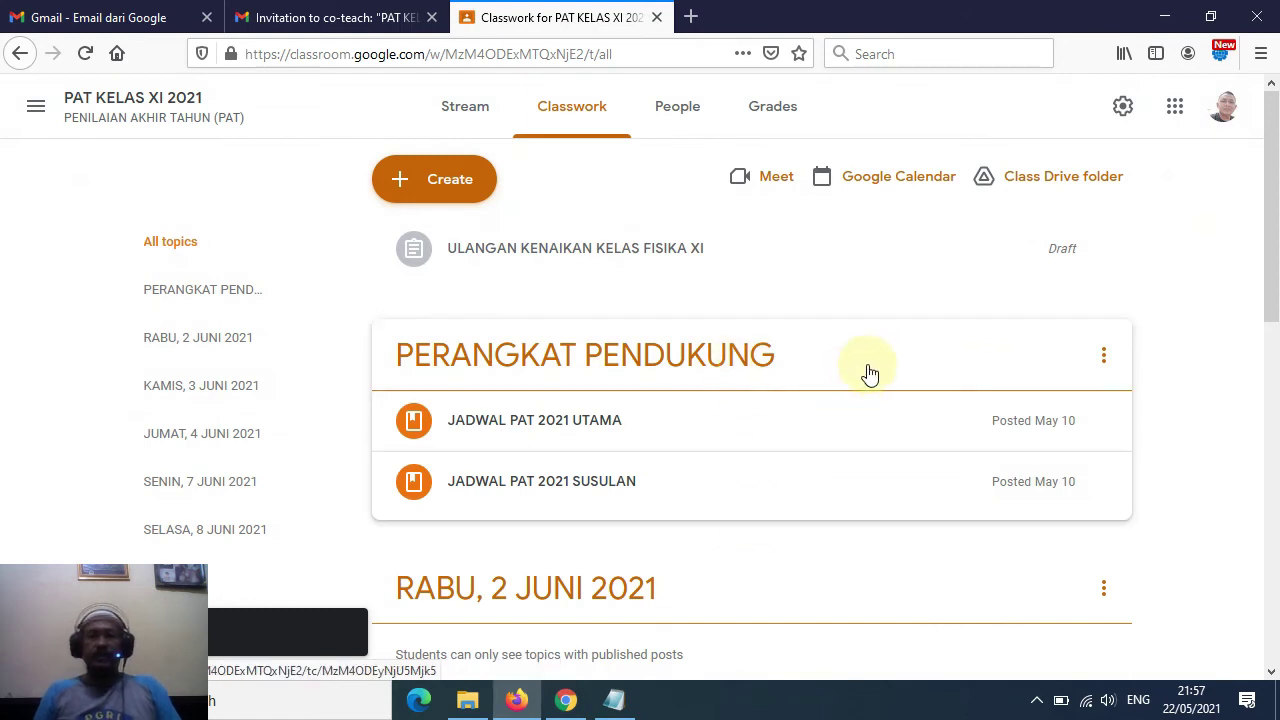
- Look through the Classwork topics for the PAT 2021-KIMIA XI draft under KAMIS, 3 JUNI 2021
{"action": "scroll", "coordinate": [875, 366], "scroll_direction": "down", "scroll_amount": 2}
{"action": "scroll", "coordinate": [875, 366], "scroll_direction": "up", "scroll_amount": 2}
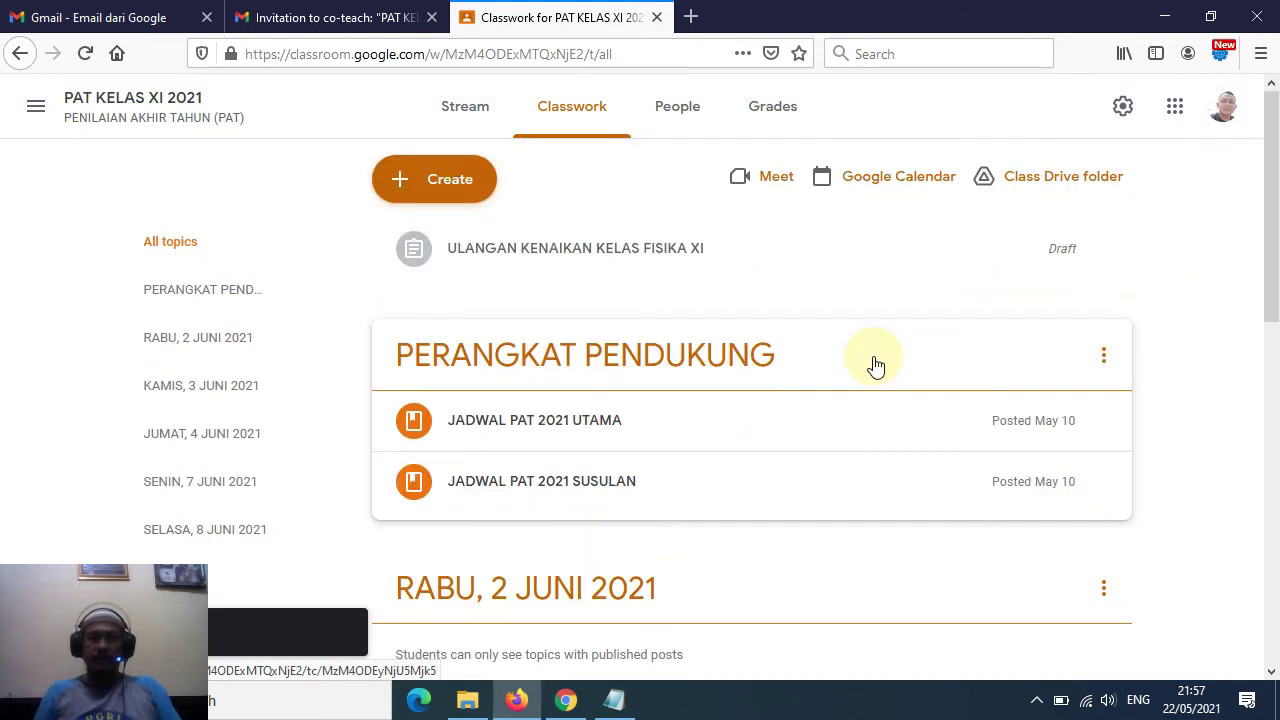
{"action": "scroll", "coordinate": [875, 366], "scroll_direction": "down", "scroll_amount": 5}
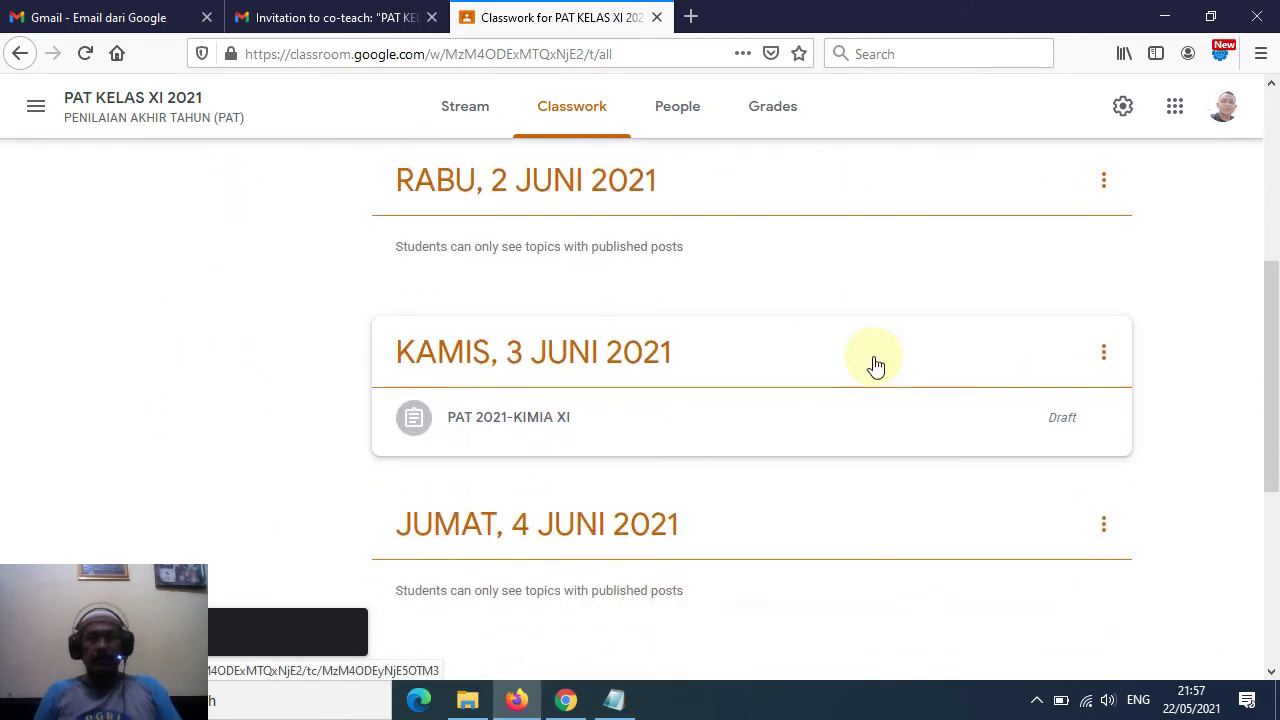
{"action": "scroll", "coordinate": [875, 366], "scroll_direction": "up", "scroll_amount": 2}
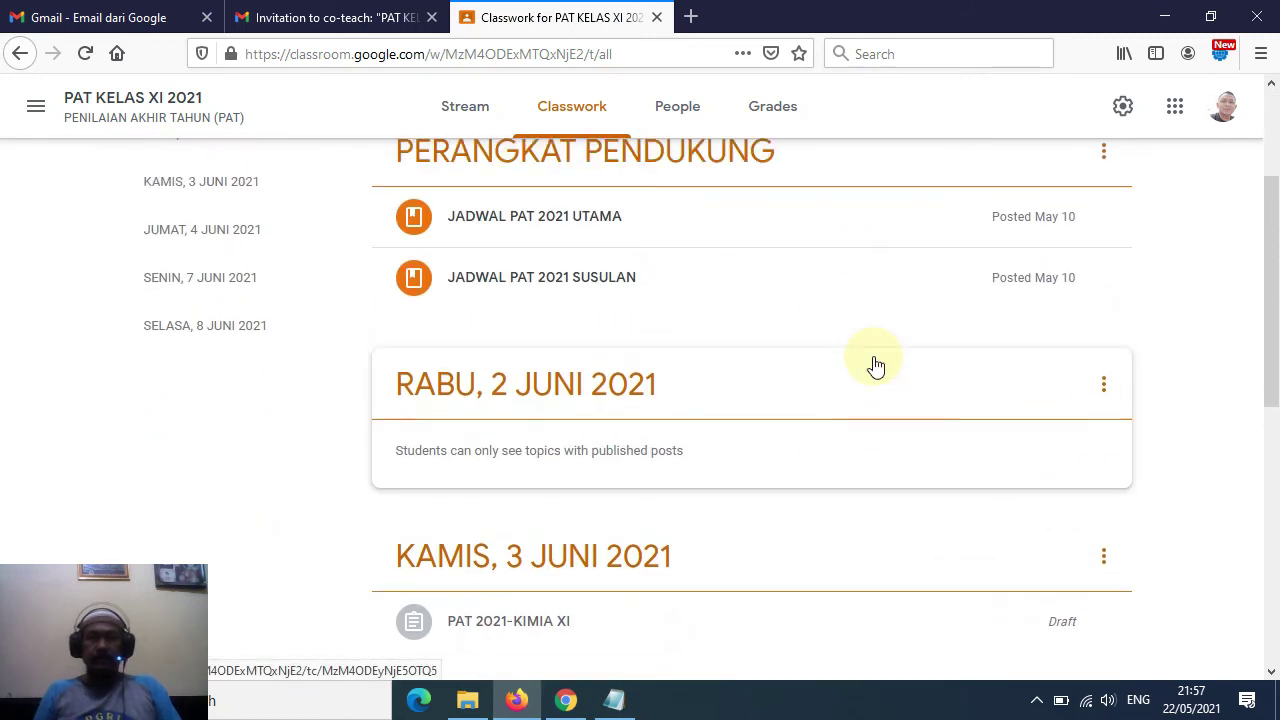
{"action": "scroll", "coordinate": [875, 366], "scroll_direction": "up", "scroll_amount": 2}
{"action": "scroll", "coordinate": [875, 366], "scroll_direction": "down", "scroll_amount": 1}
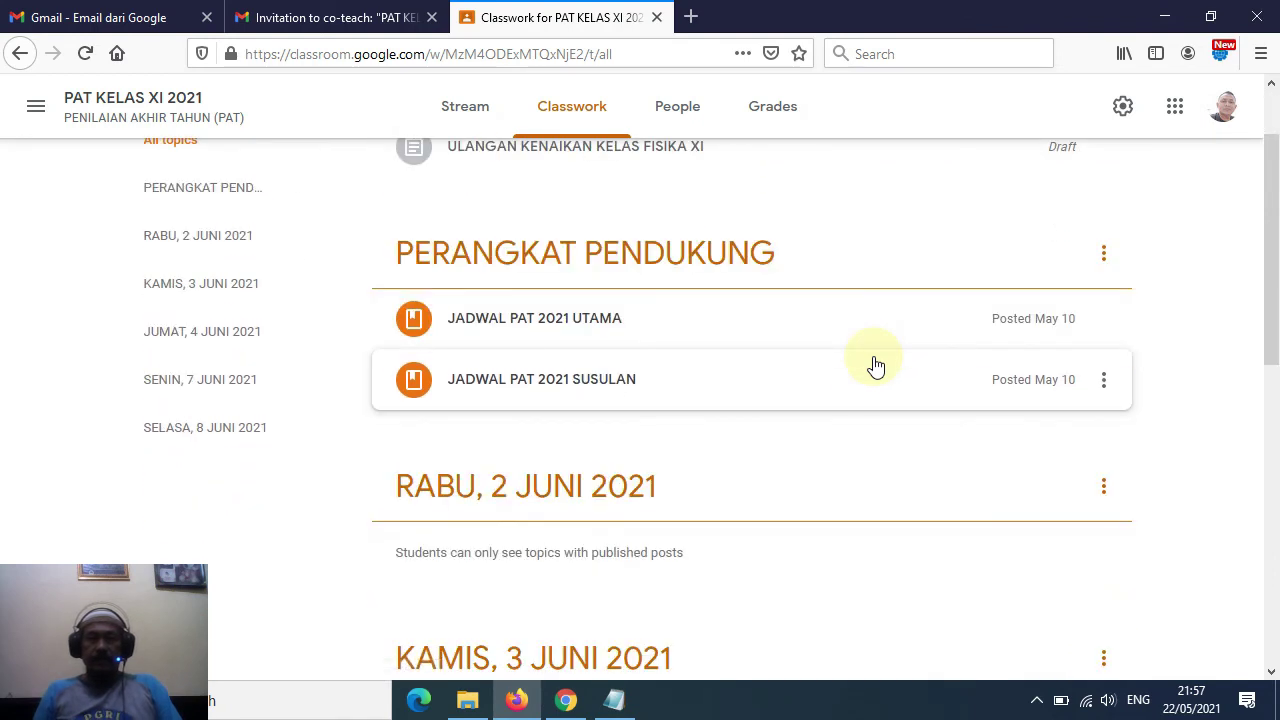
- Preview the Google Forms quiz attached to the PAT 2021-KIMIA XI draft under KAMIS, 3 JUNI 2021, and collapse the draft again
{"action": "scroll", "coordinate": [875, 366], "scroll_direction": "down", "scroll_amount": 3}
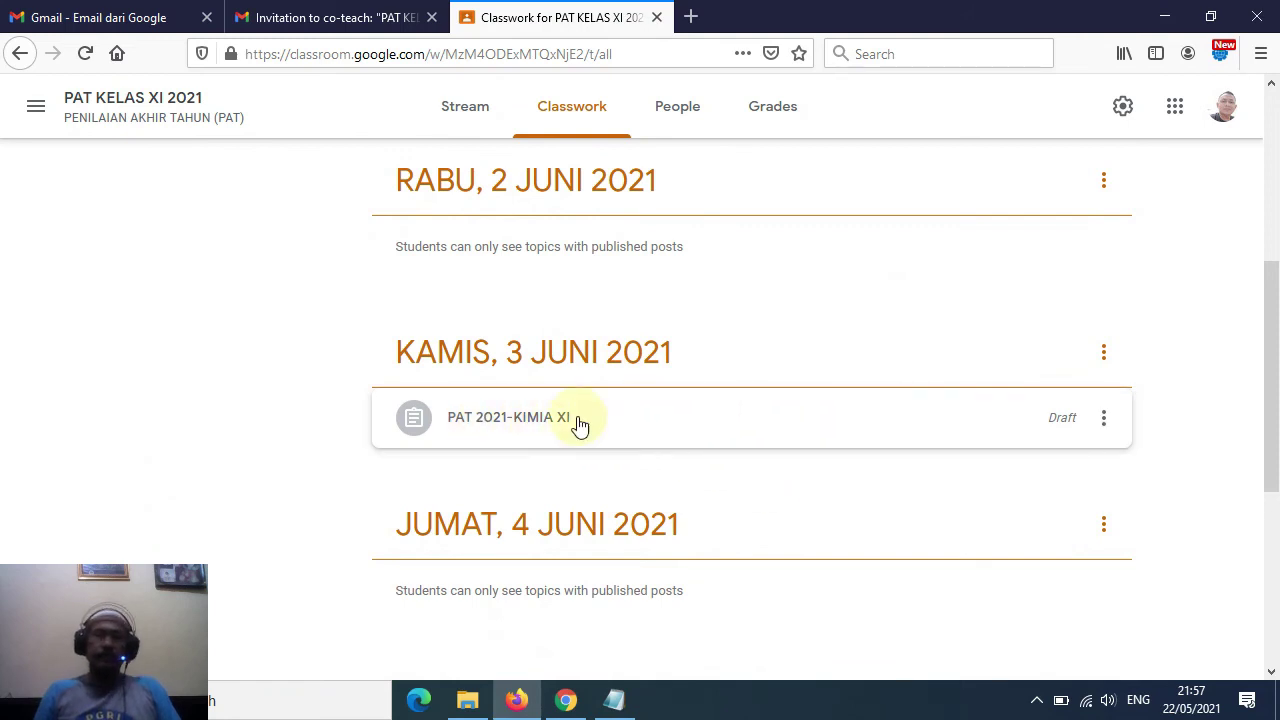
{"action": "left_click", "coordinate": [547, 426]}
{"action": "scroll", "coordinate": [650, 445], "scroll_direction": "down", "scroll_amount": 2}
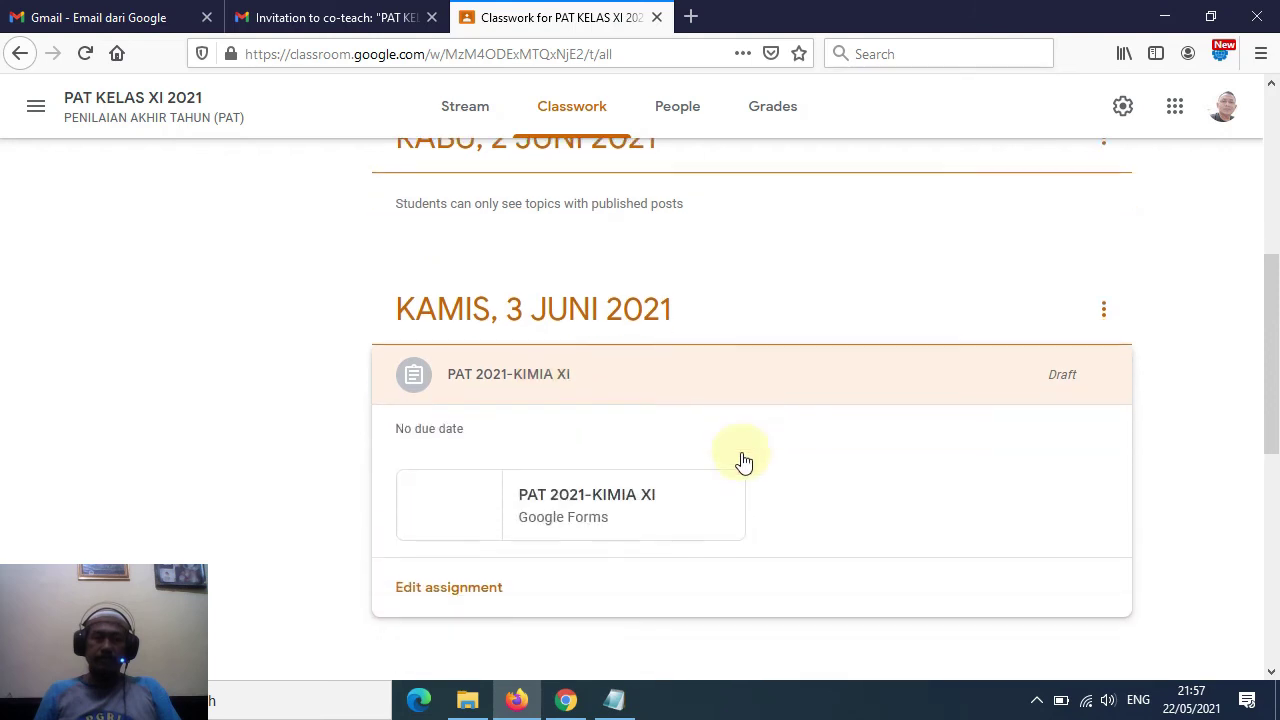
{"action": "left_click", "coordinate": [614, 456]}
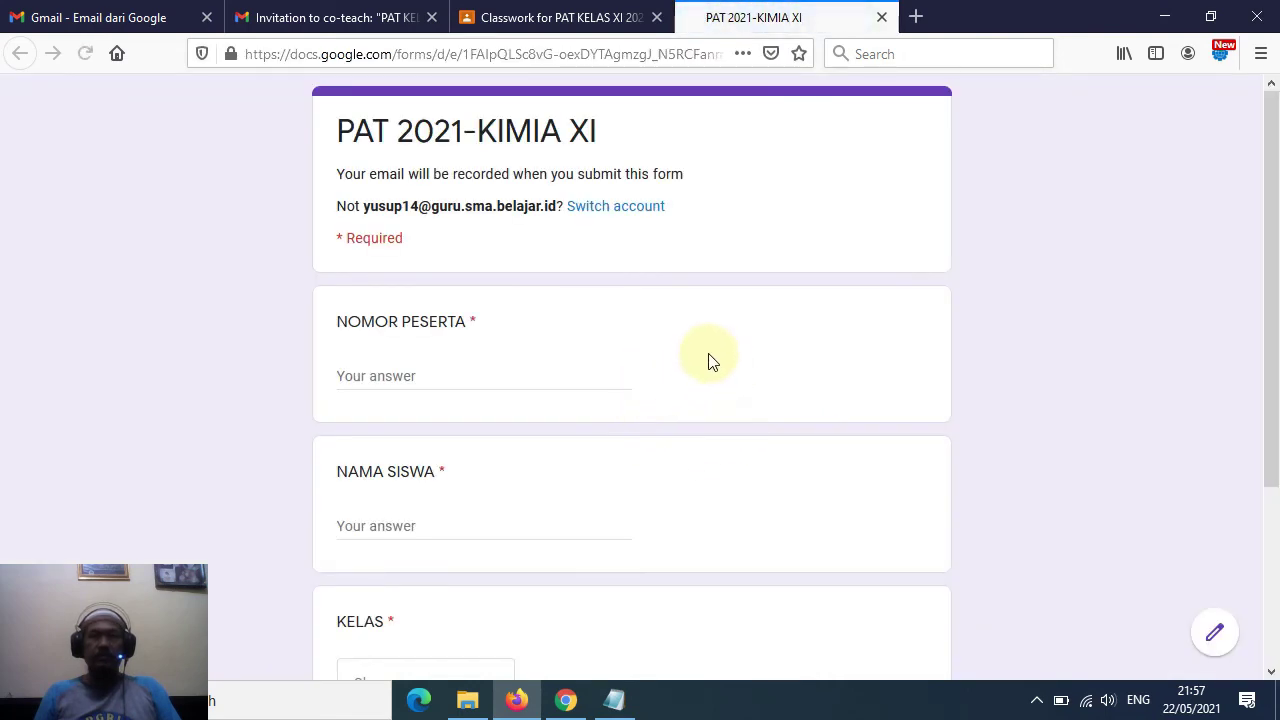
{"action": "scroll", "coordinate": [739, 314], "scroll_direction": "down", "scroll_amount": 3}
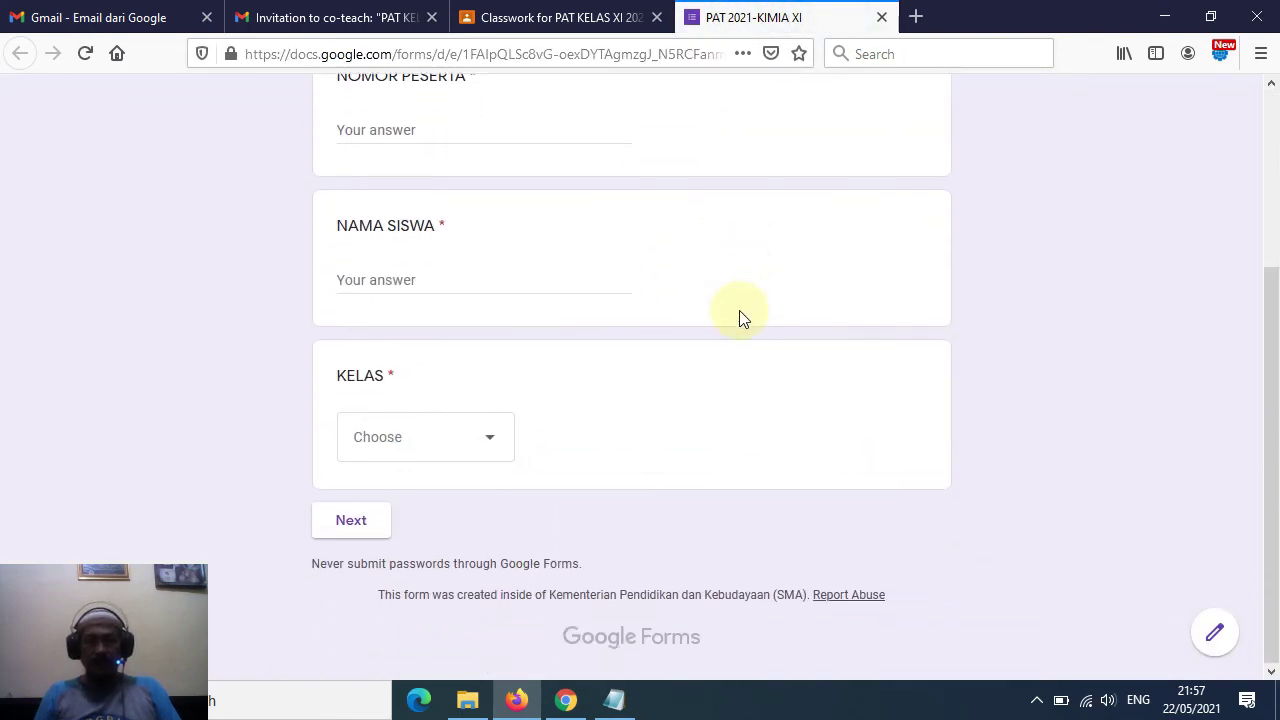
{"action": "scroll", "coordinate": [739, 316], "scroll_direction": "up", "scroll_amount": 3}
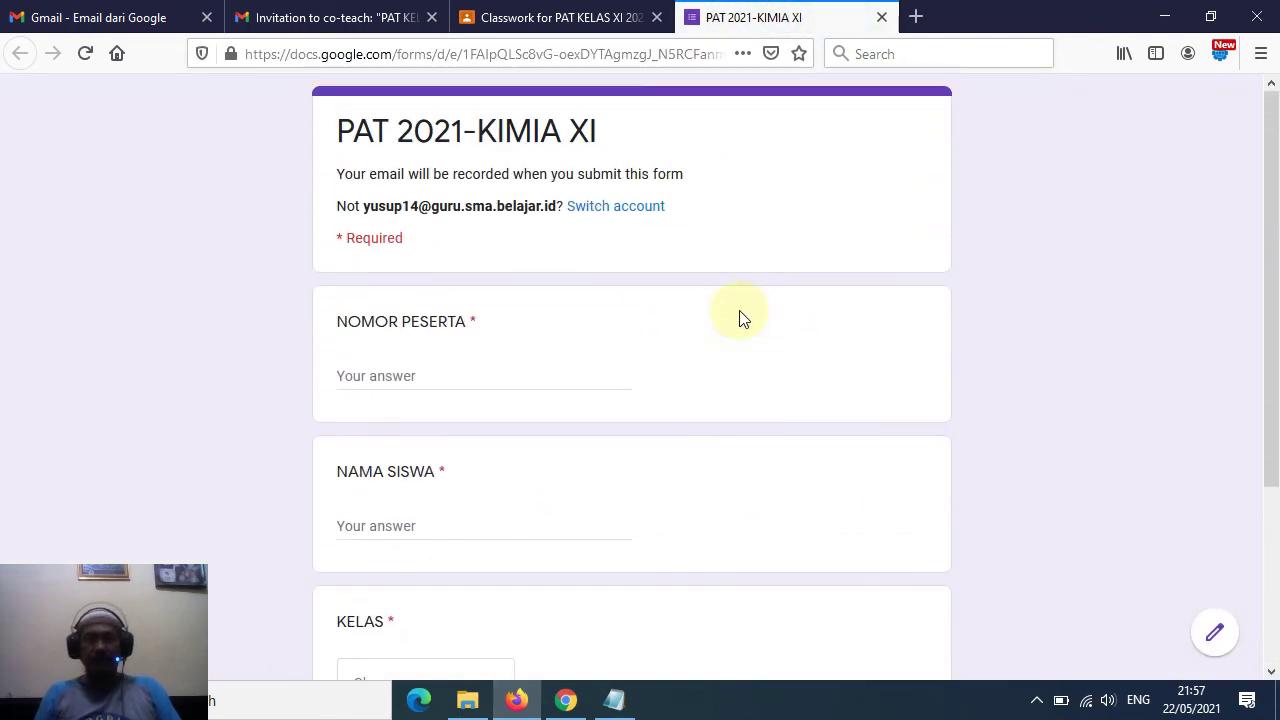
{"action": "left_click", "coordinate": [883, 19]}
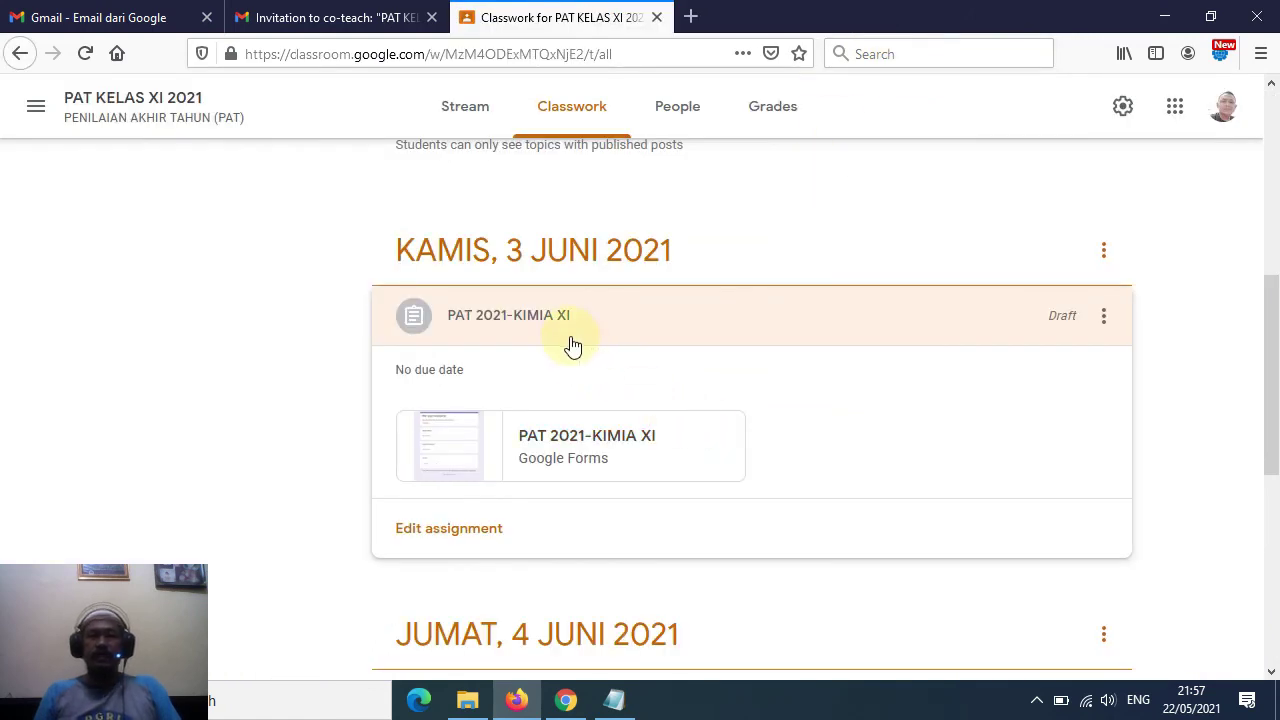
{"action": "left_click", "coordinate": [550, 318]}
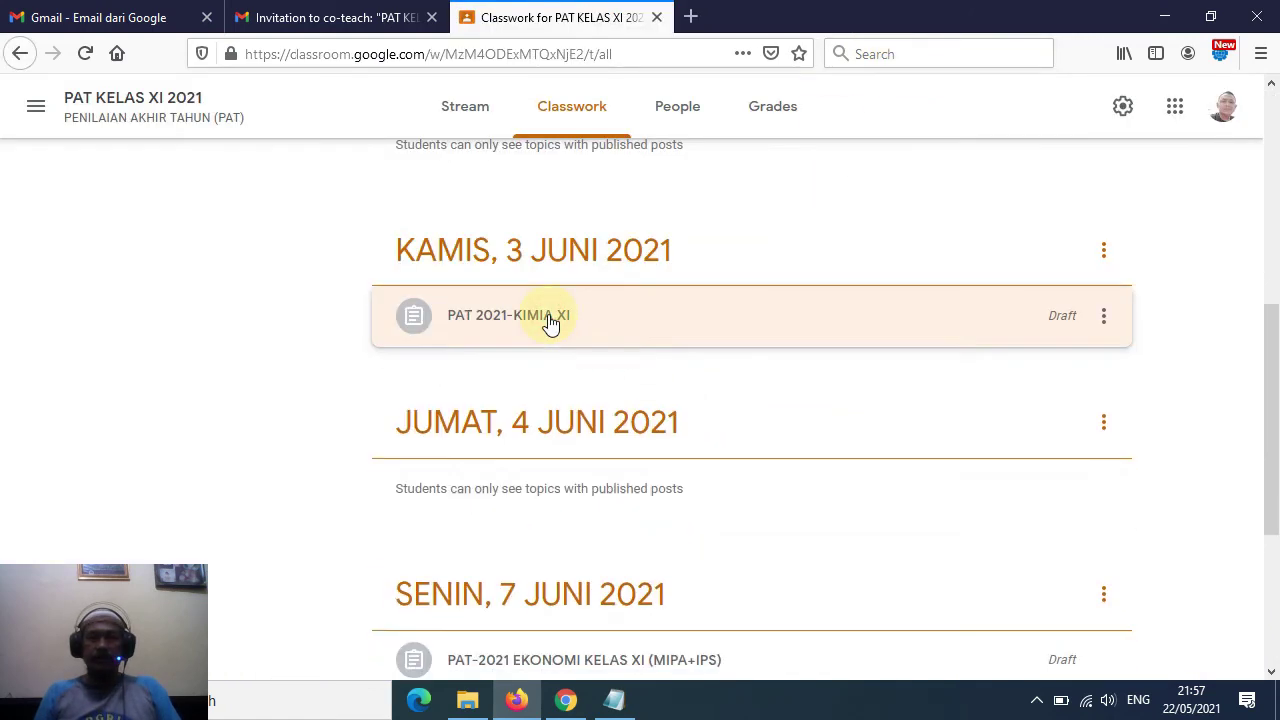
- Open the PAT 2021-KIMIA XI form for editing from the class Drive folder
{"action": "scroll", "coordinate": [726, 463], "scroll_direction": "up", "scroll_amount": 5}
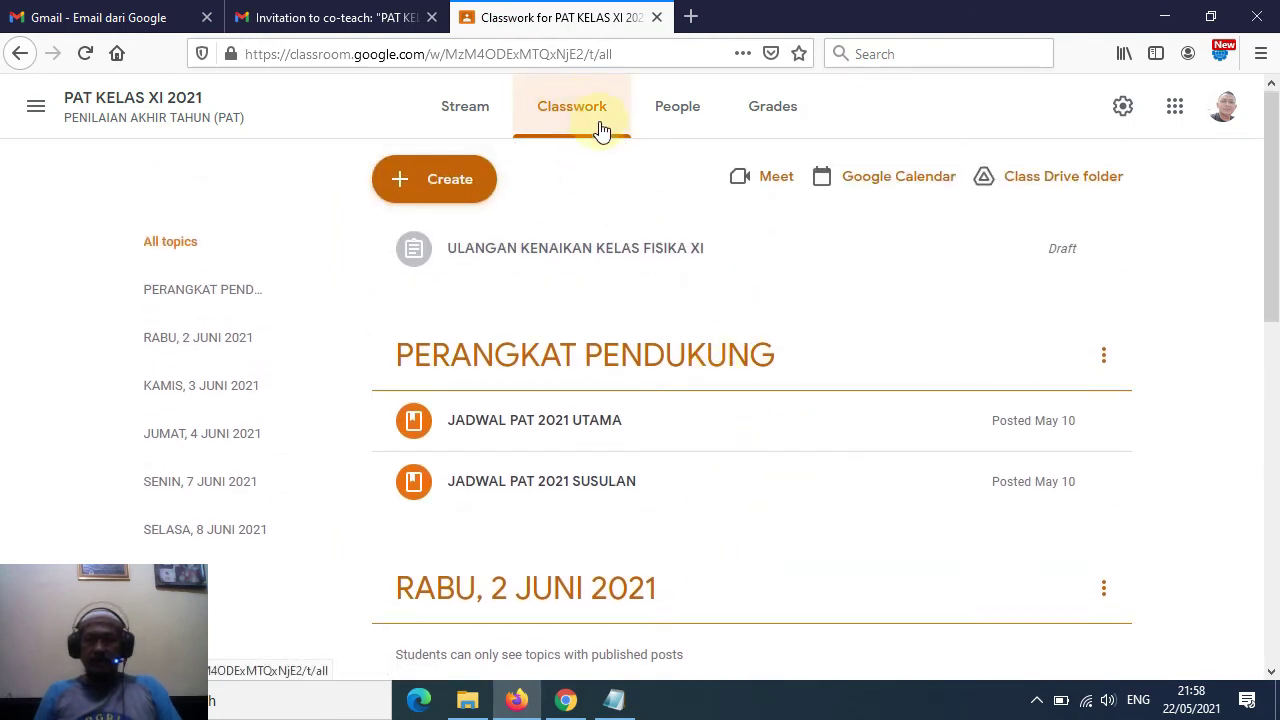
{"action": "left_click", "coordinate": [1055, 178]}
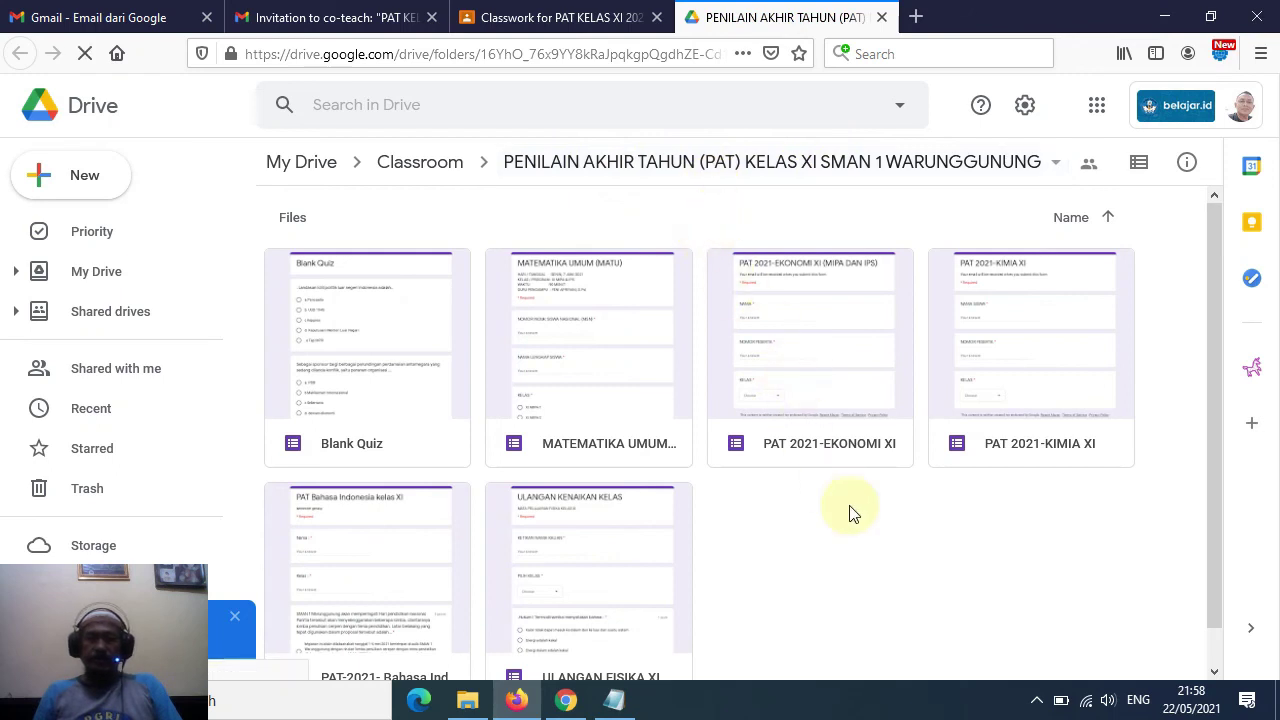
{"action": "scroll", "coordinate": [900, 515], "scroll_direction": "down", "scroll_amount": 1}
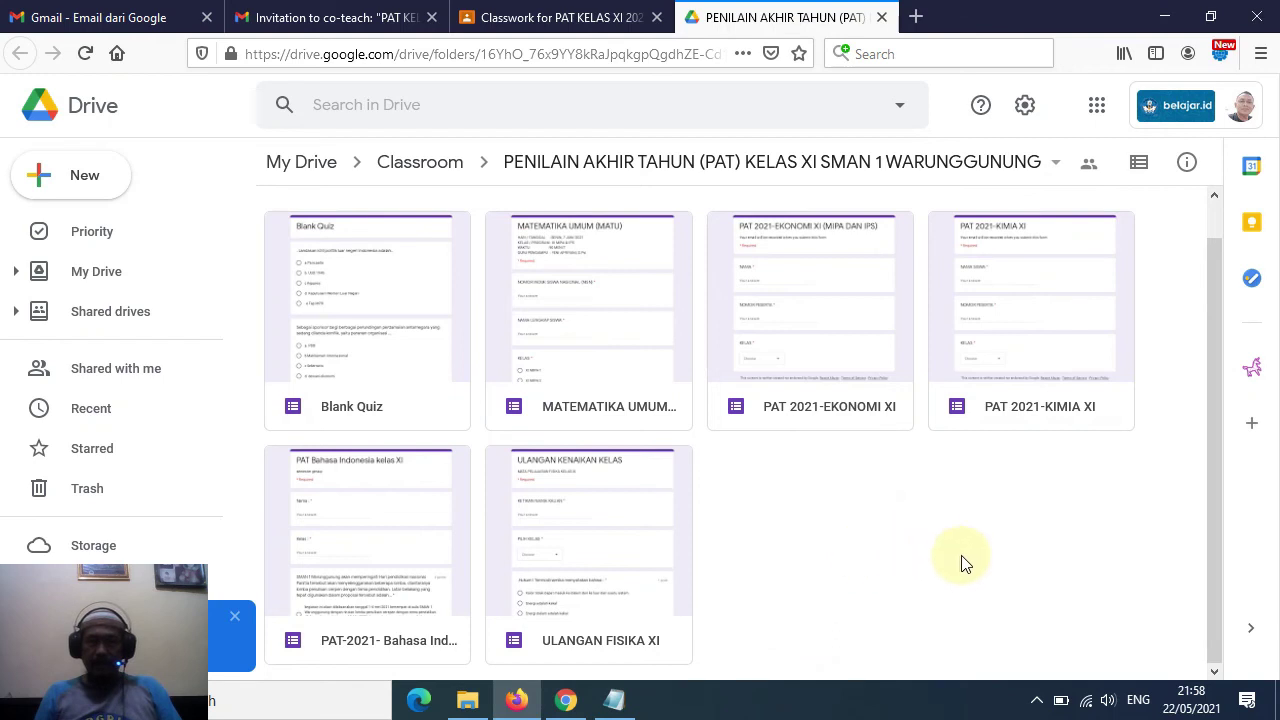
{"action": "left_click", "coordinate": [1066, 402]}
{"action": "double_click", "coordinate": [1064, 406]}
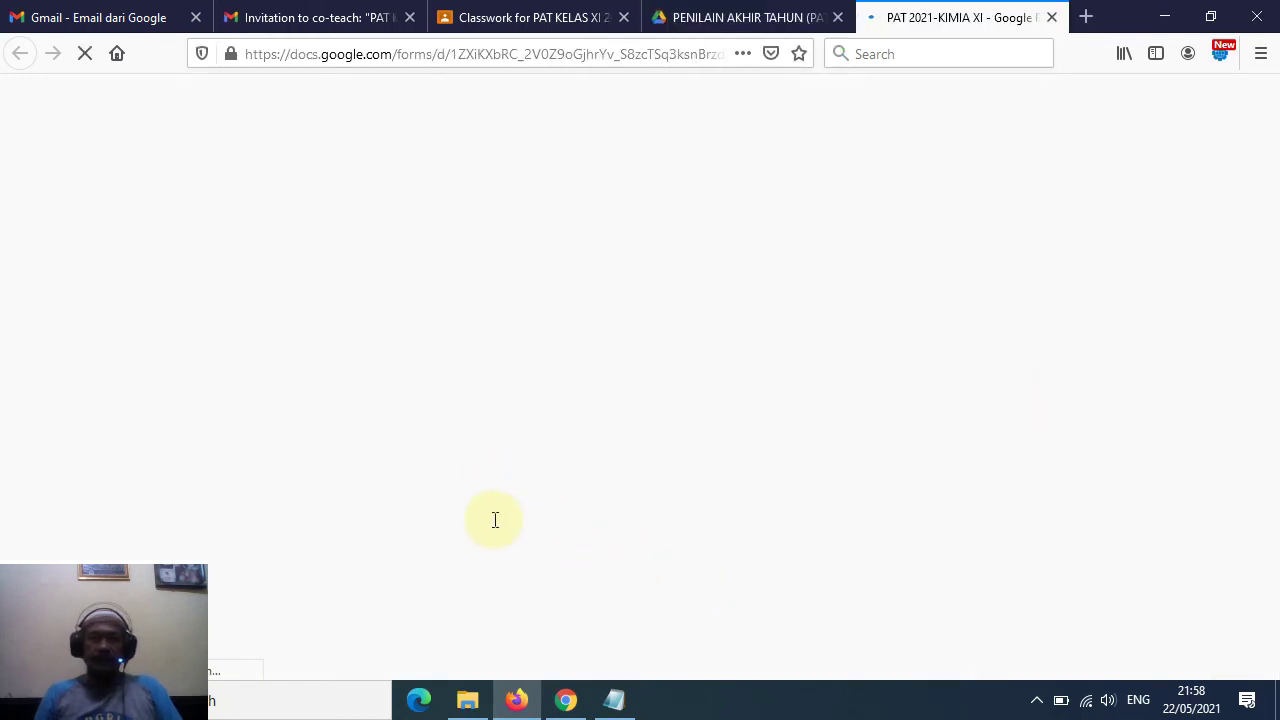
- Add a multiple-choice question "Debu adalah contoh koloid ...." below the water formula question in the SOAL PILIHAN GANDA section
{"action": "scroll", "coordinate": [631, 473], "scroll_direction": "down", "scroll_amount": 8}
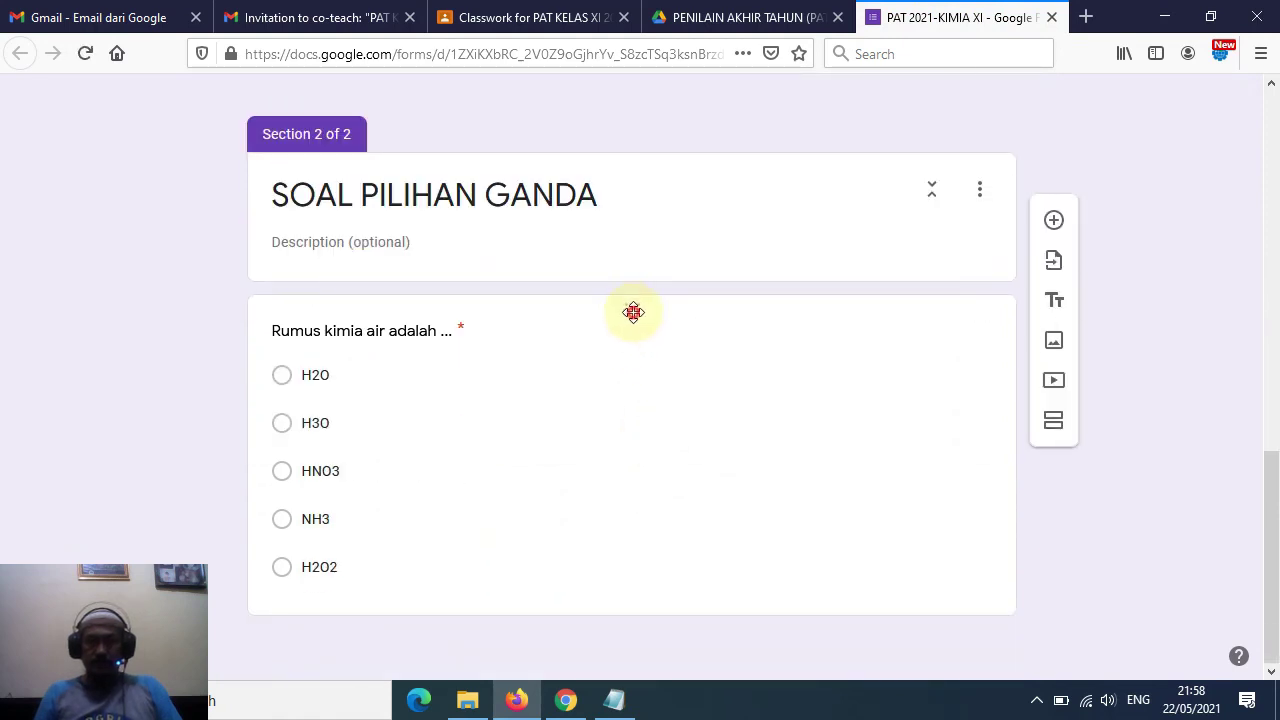
{"action": "left_click", "coordinate": [634, 312]}
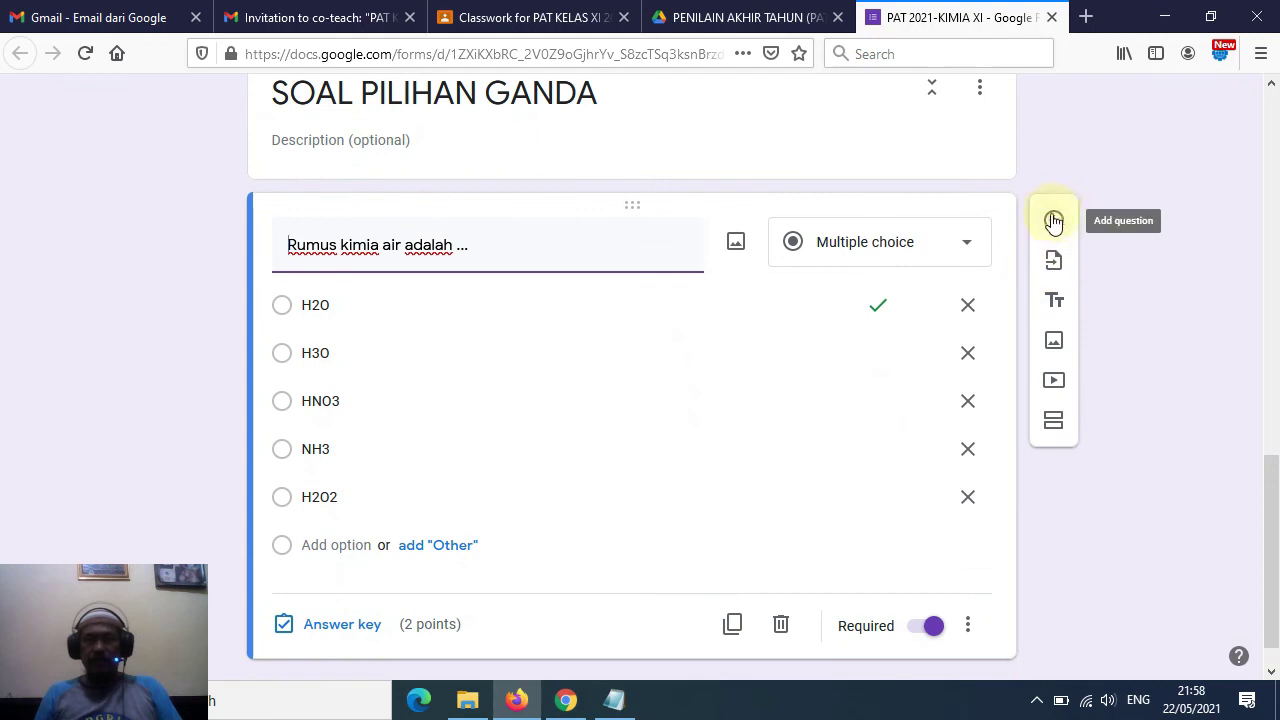
{"action": "left_click", "coordinate": [1054, 222]}
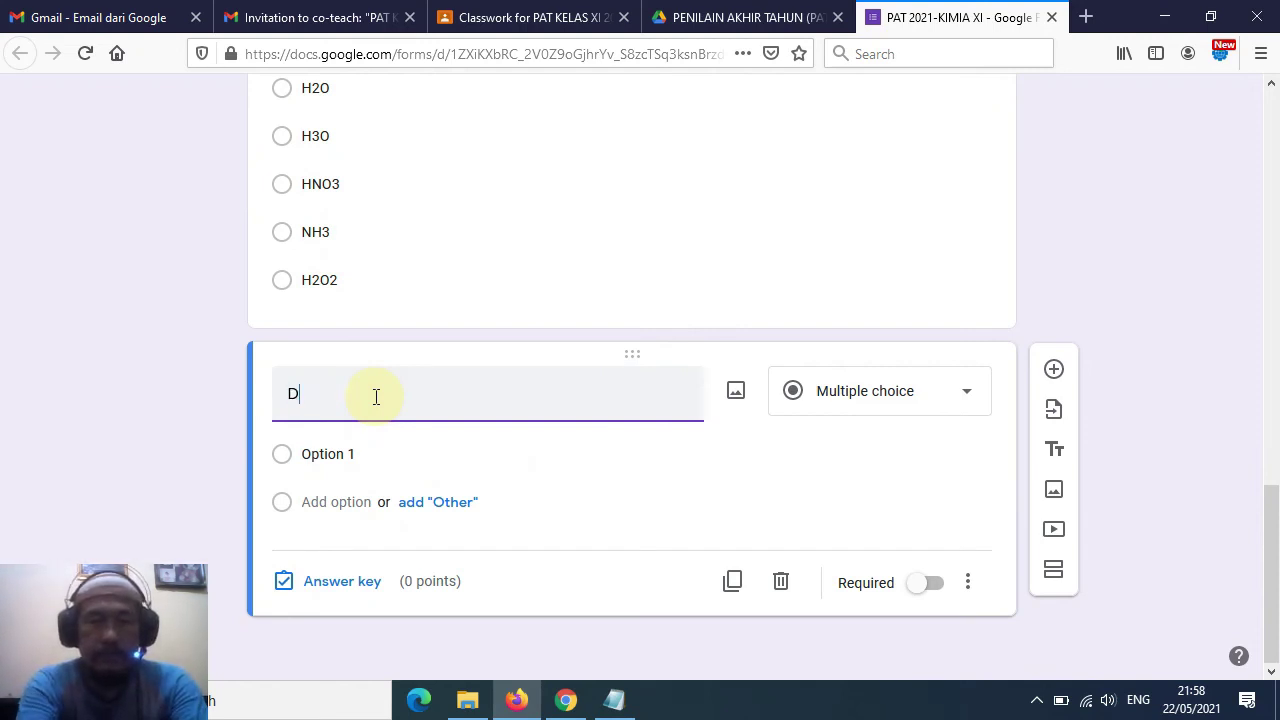
{"action": "type", "text": "adalah contoh koloid ...."}
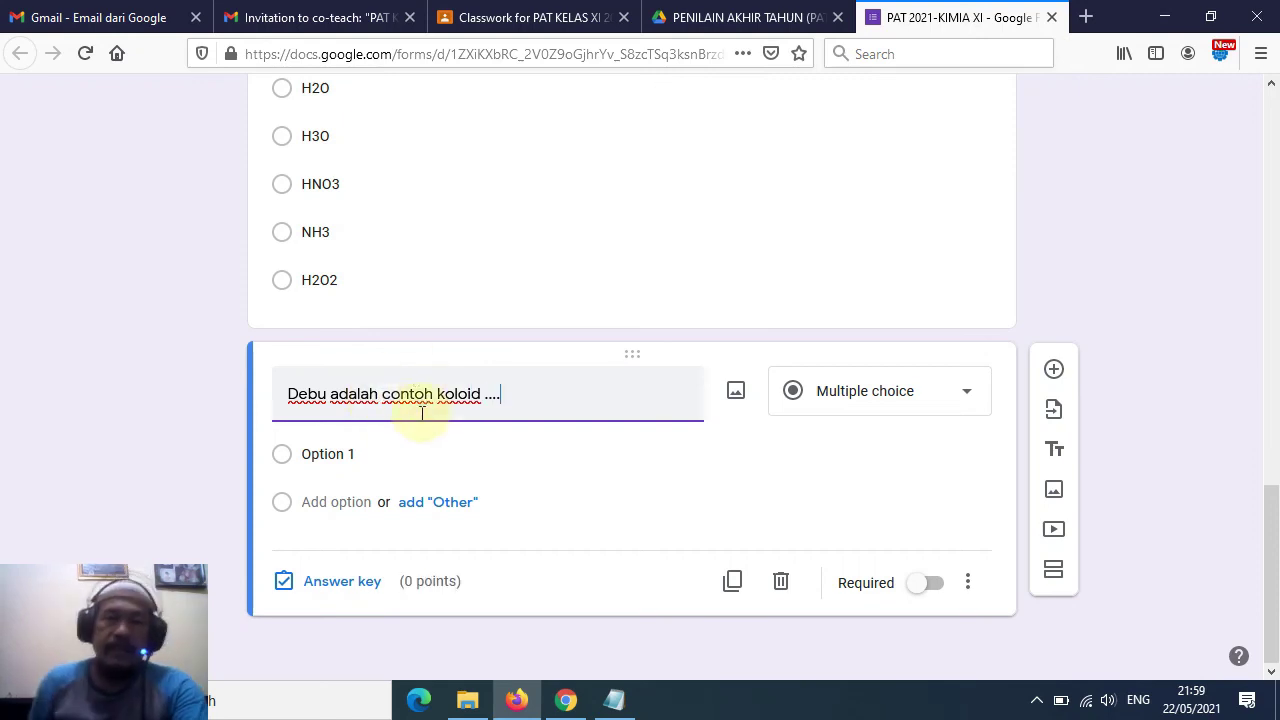
- Enter "Aerosol cair" and "Aerosol padat" as the first two answer options of the colloid question
{"action": "left_click", "coordinate": [352, 455]}
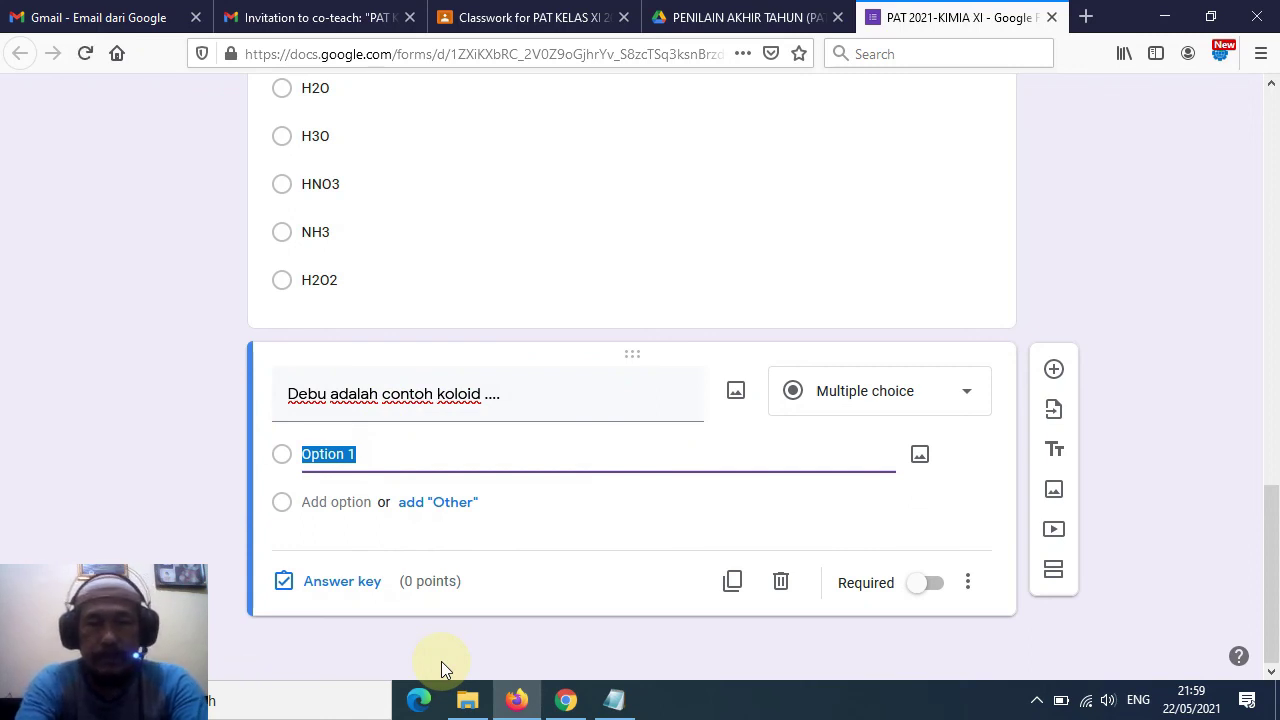
{"action": "type", "text": "Aerosol ca"}
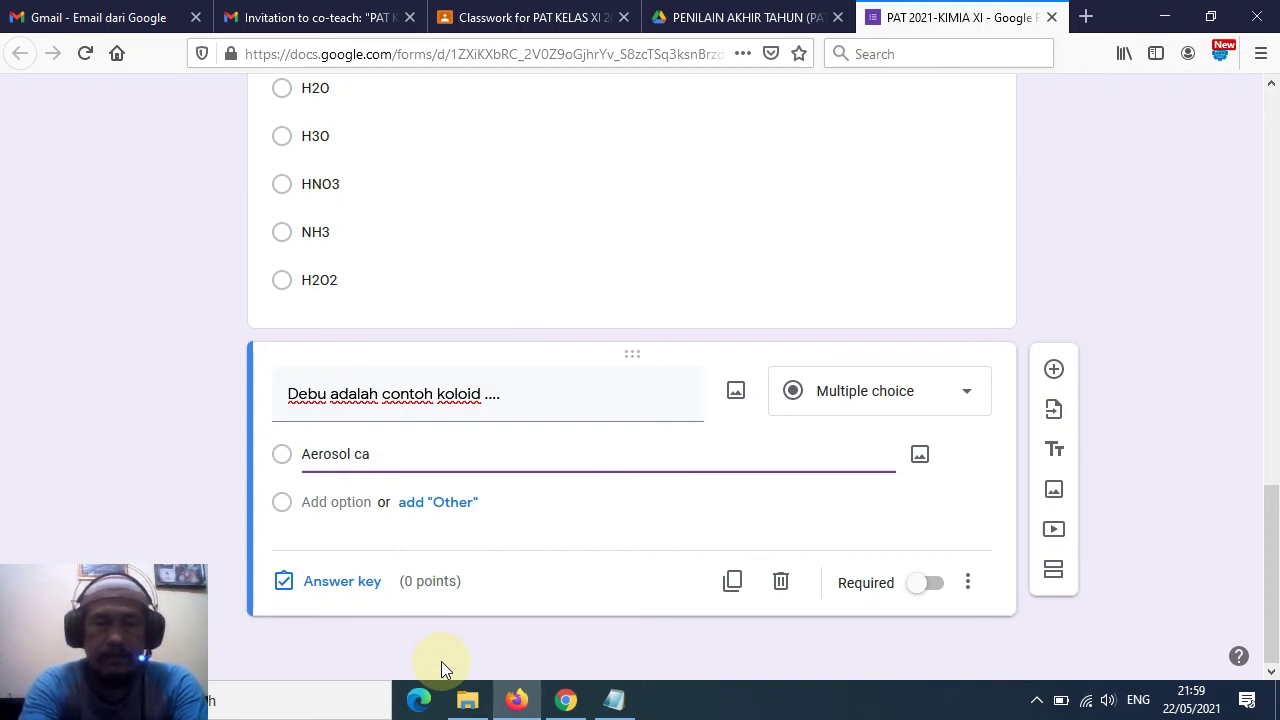
{"action": "type", "text": "ir"}
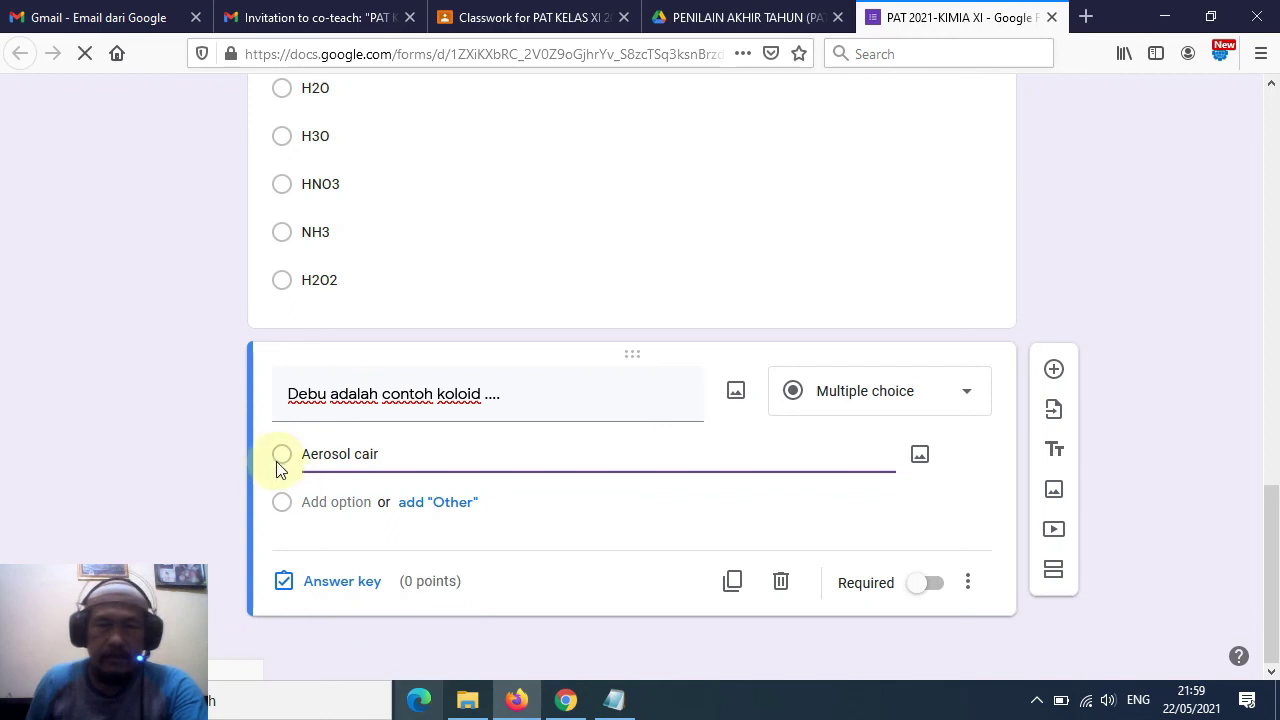
{"action": "left_click", "coordinate": [357, 496]}
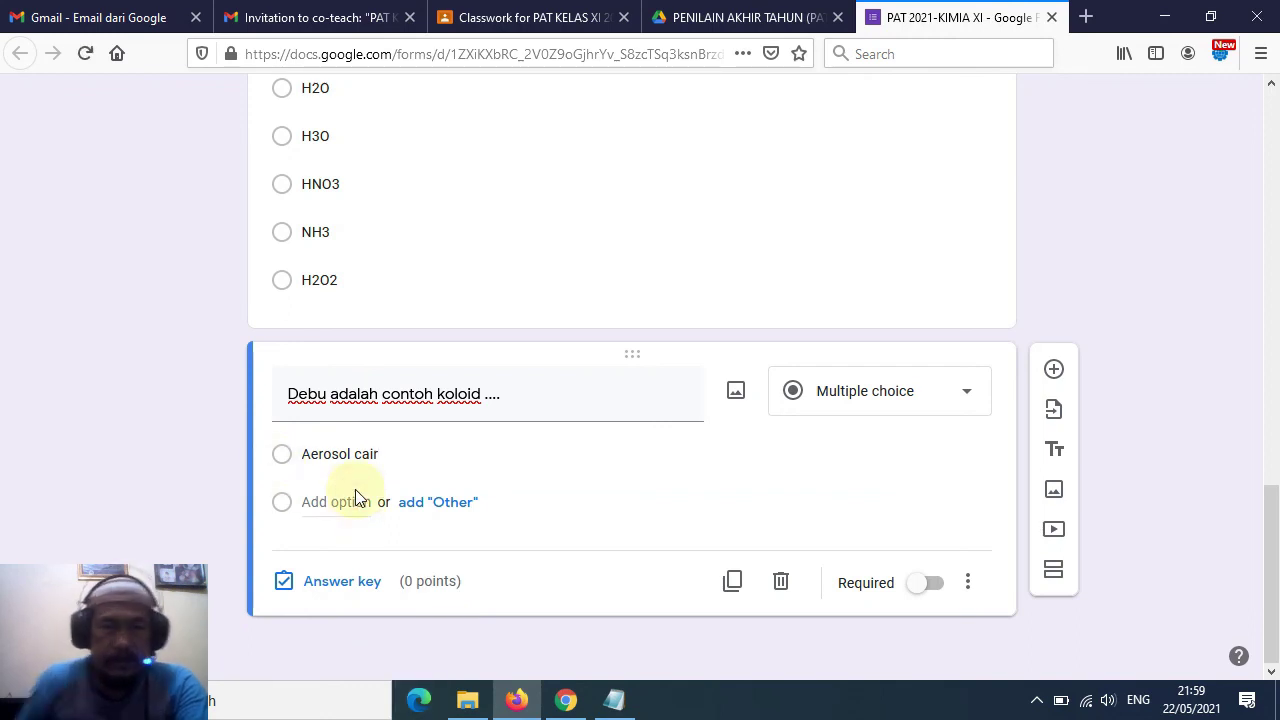
{"action": "left_click", "coordinate": [357, 496]}
{"action": "type", "text": "Aerosol"}
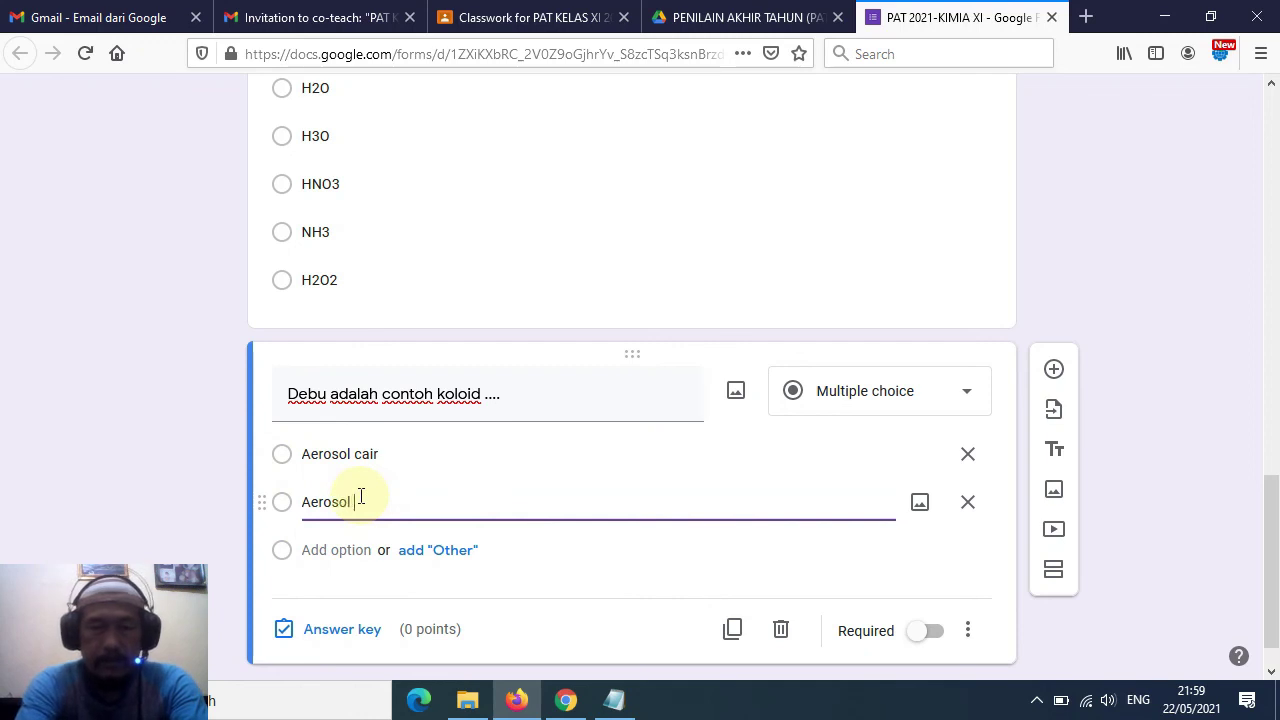
{"action": "type", "text": " padat"}
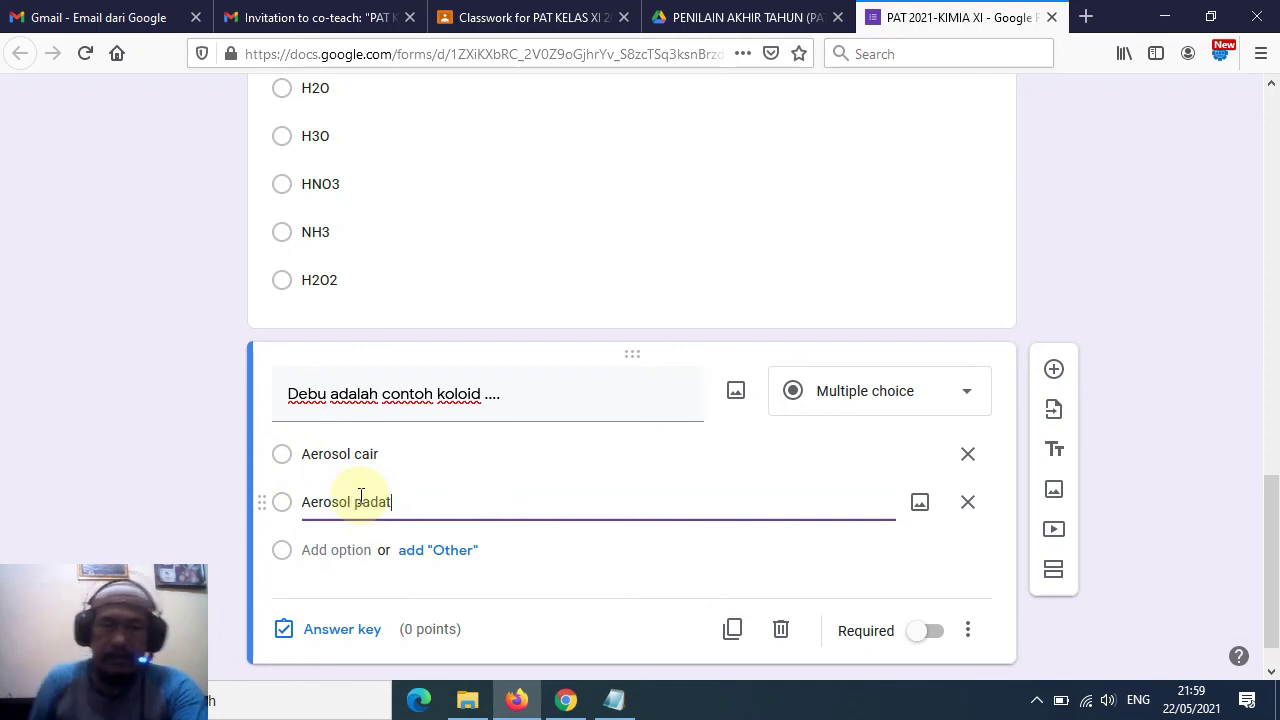
- Add "Suspesni", "Emulsi" and "Sol" as the third, fourth and fifth answer options of the colloid question
{"action": "left_click", "coordinate": [345, 550]}
{"action": "type", "text": "S"}
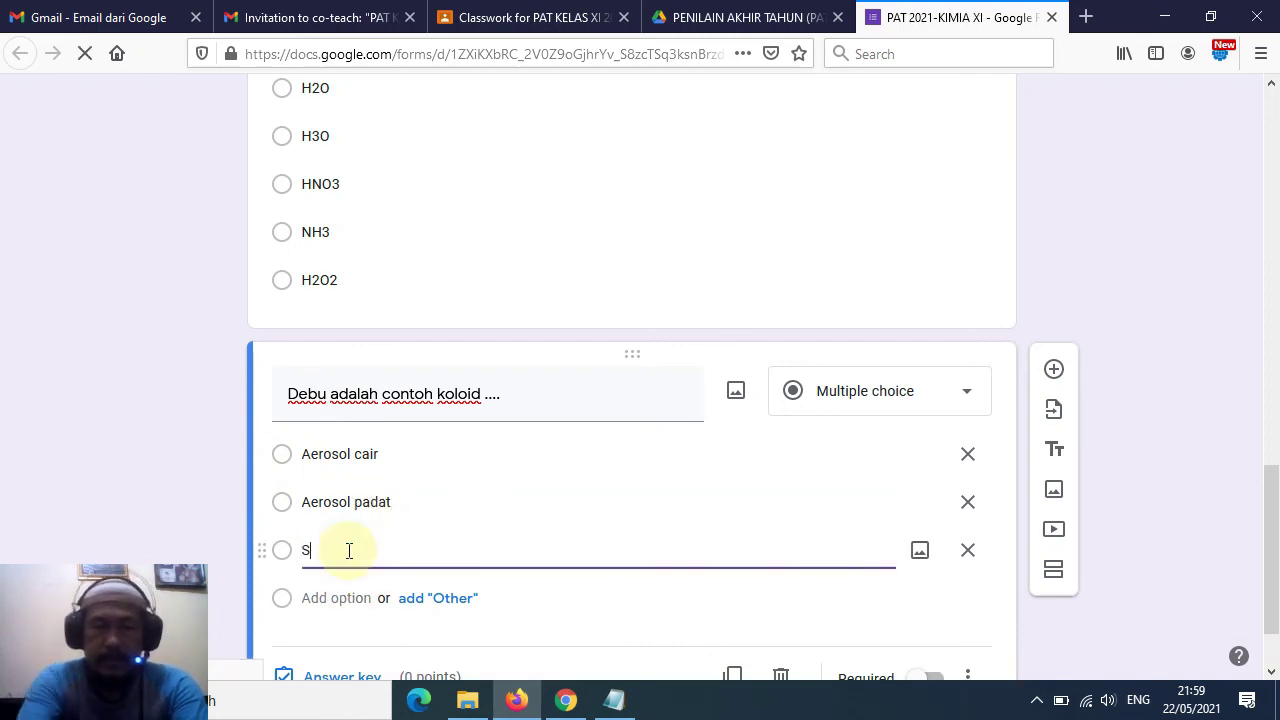
{"action": "type", "text": "uspesni"}
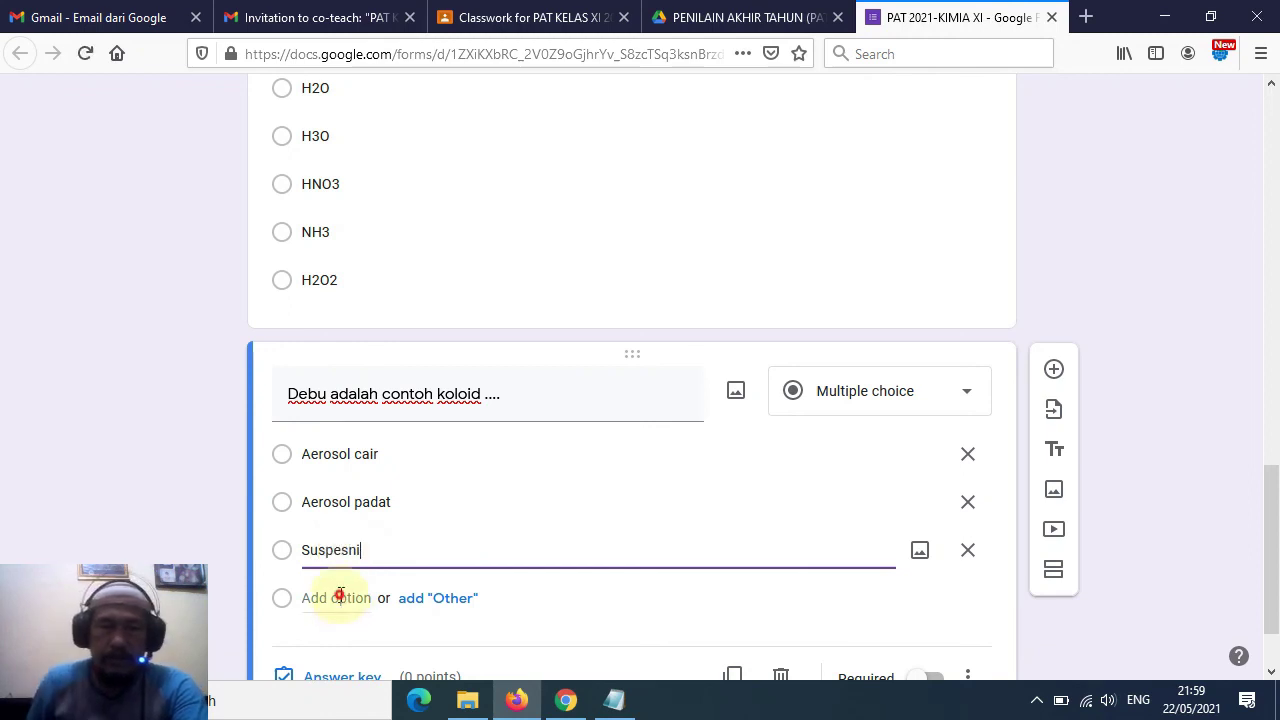
{"action": "left_click", "coordinate": [340, 597]}
{"action": "type", "text": "Emu"}
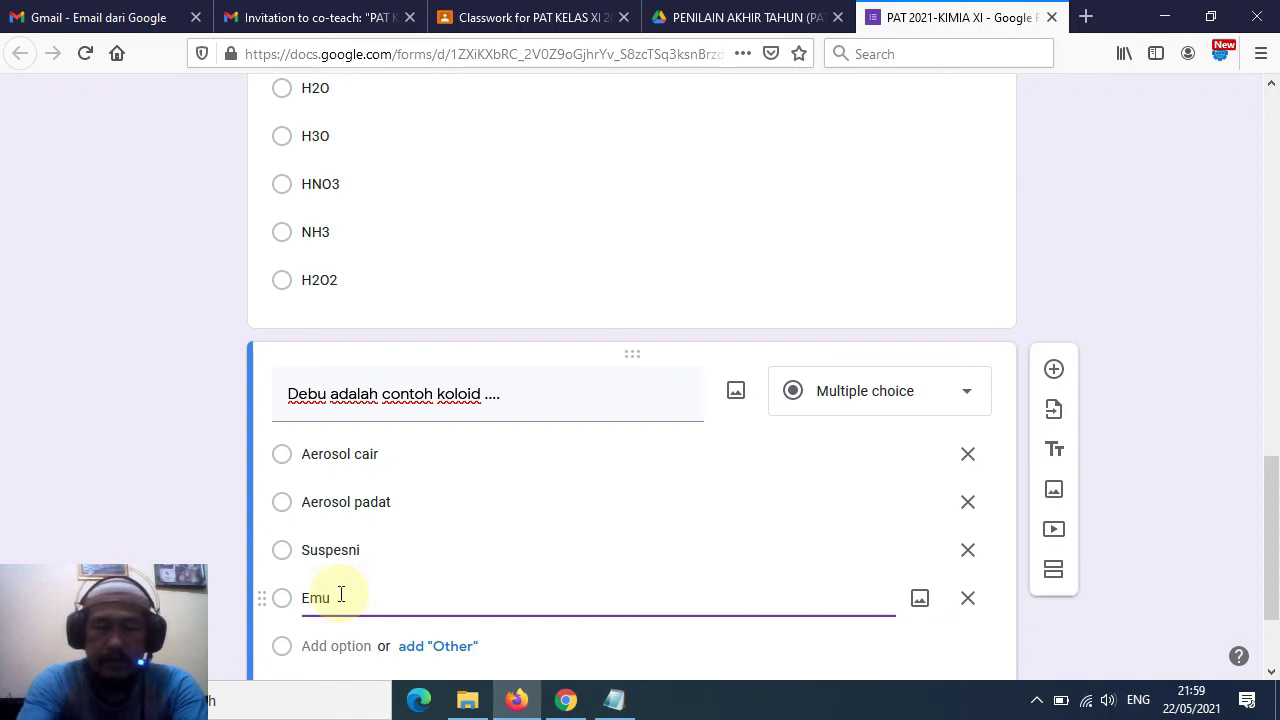
{"action": "type", "text": "lsi"}
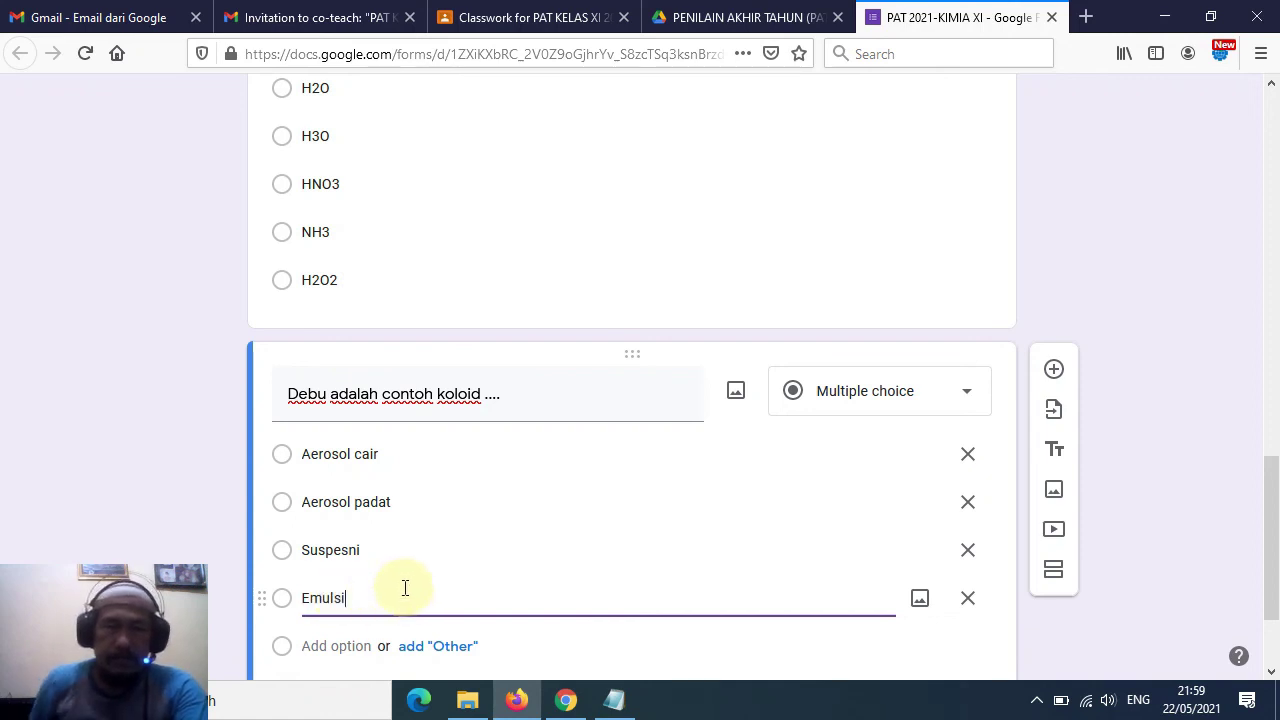
{"action": "scroll", "coordinate": [403, 589], "scroll_direction": "down", "scroll_amount": 2}
{"action": "left_click", "coordinate": [357, 544]}
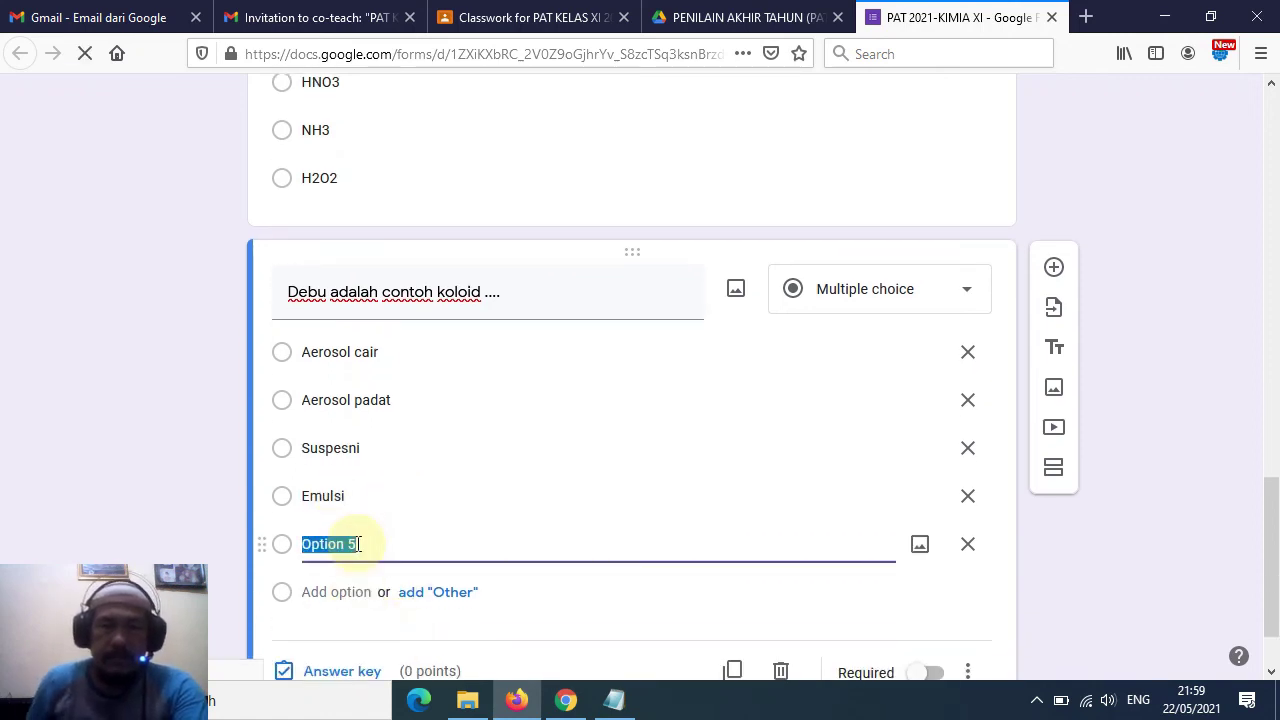
{"action": "type", "text": "Sol"}
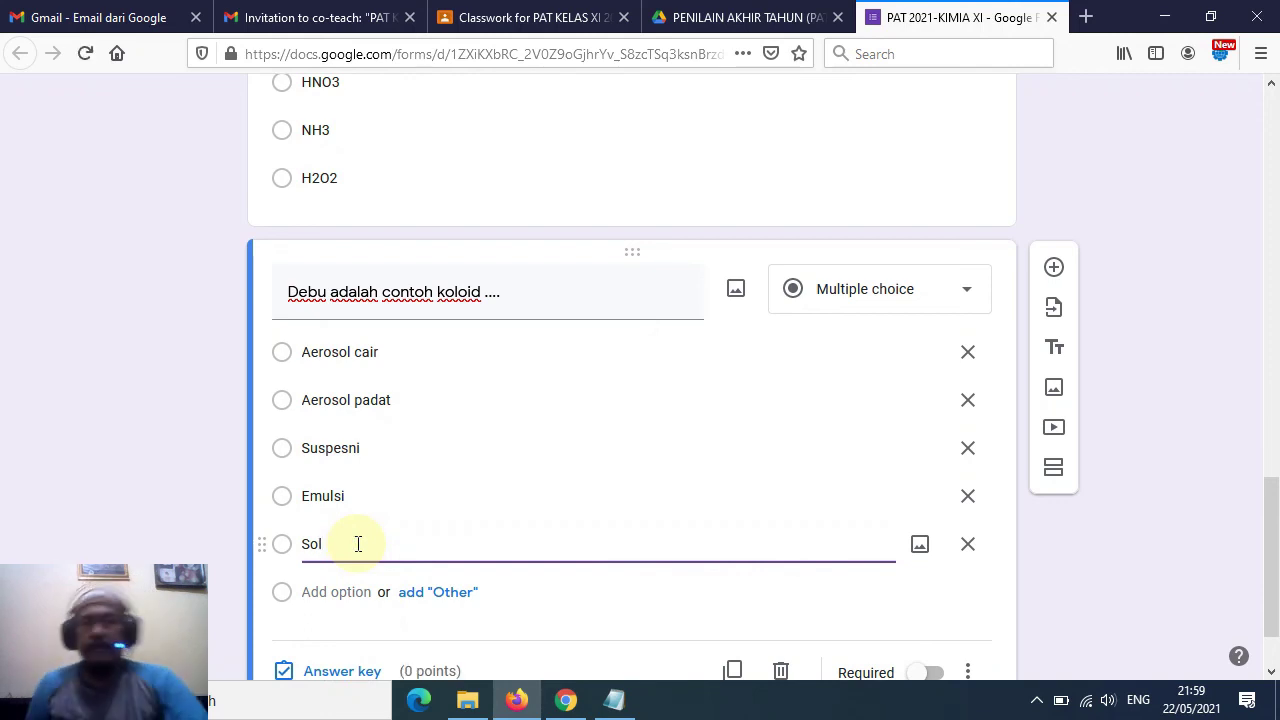
- Make the "Debu adalah contoh koloid ...." question required and turn on shuffled option order for it
{"action": "scroll", "coordinate": [430, 435], "scroll_direction": "down", "scroll_amount": 2}
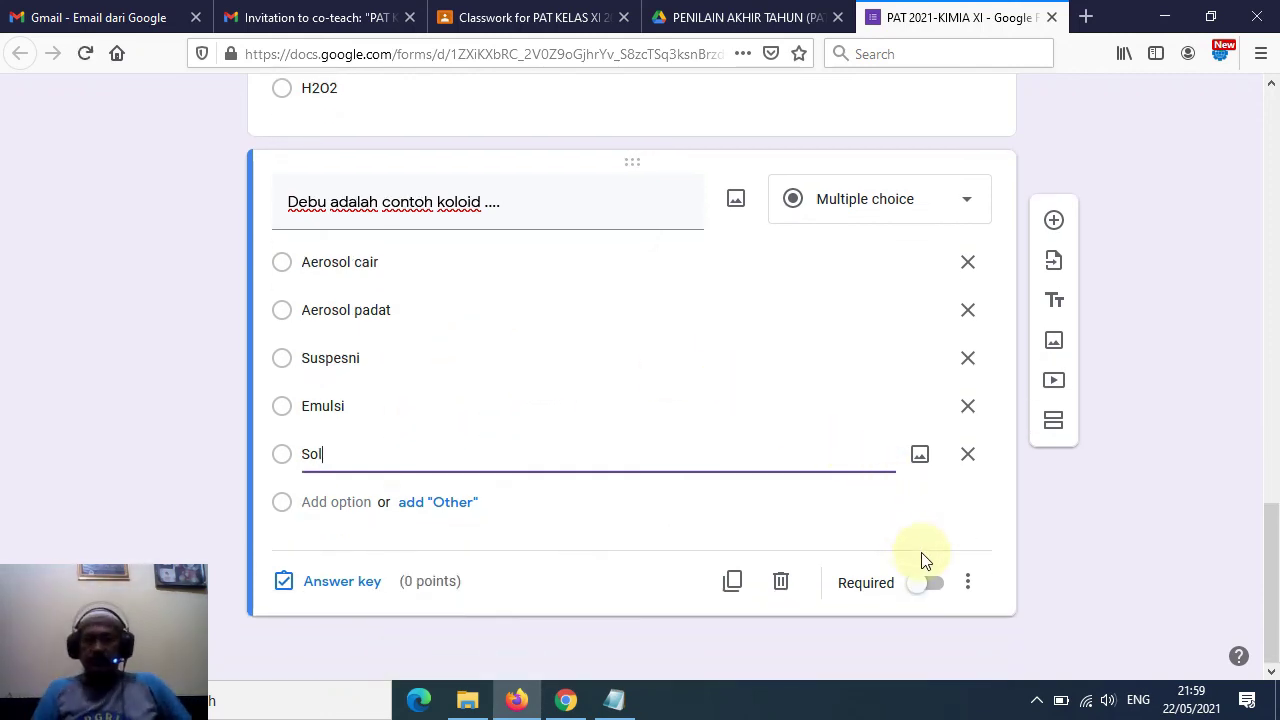
{"action": "left_click", "coordinate": [938, 585]}
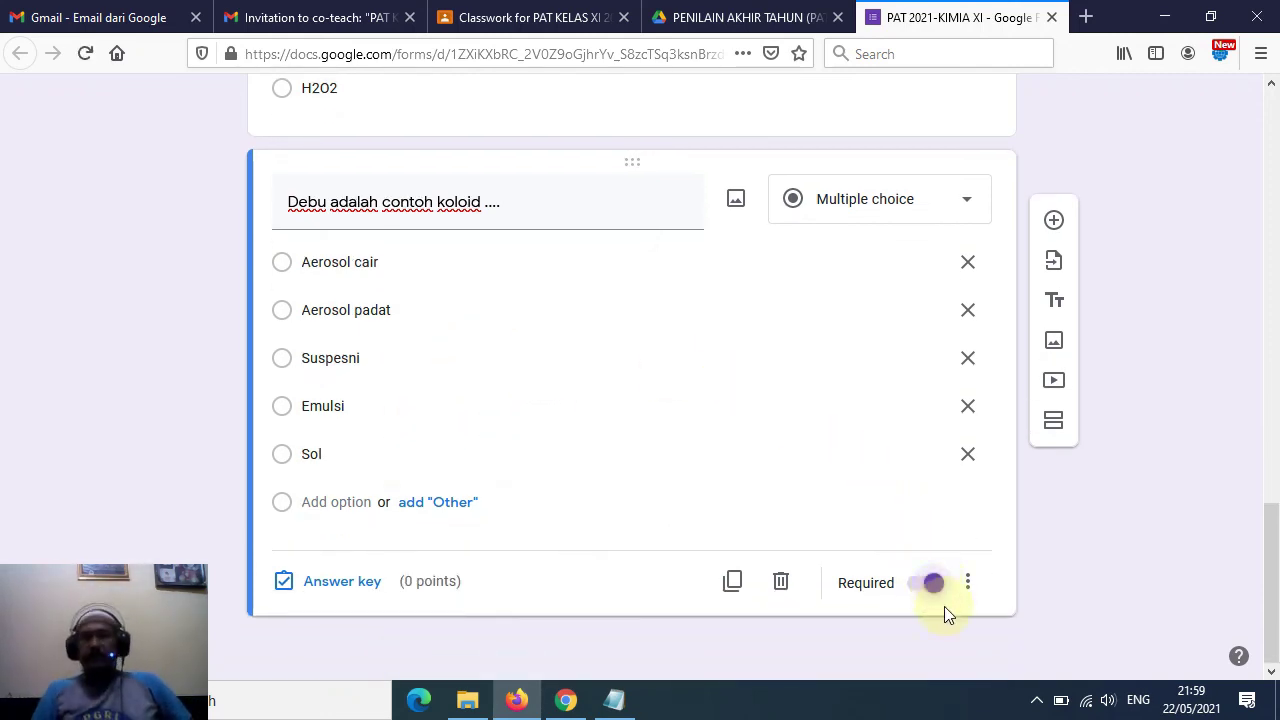
{"action": "left_click", "coordinate": [972, 586]}
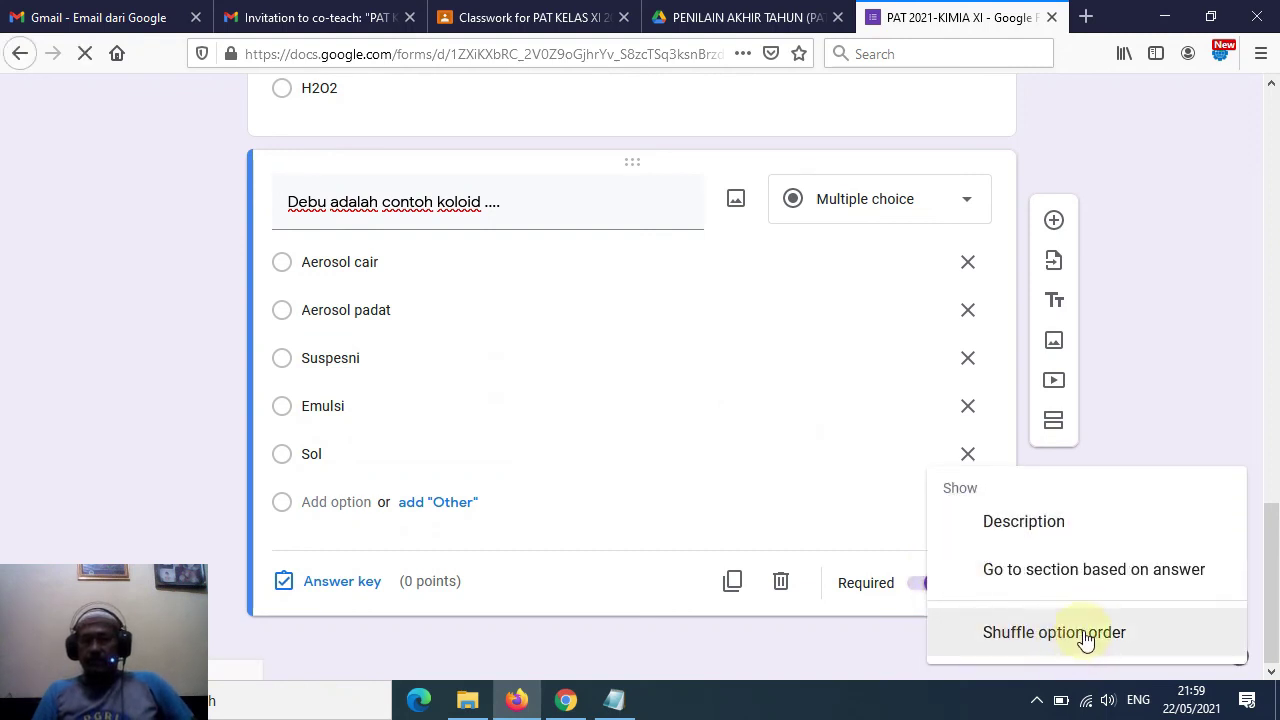
{"action": "left_click", "coordinate": [1085, 633]}
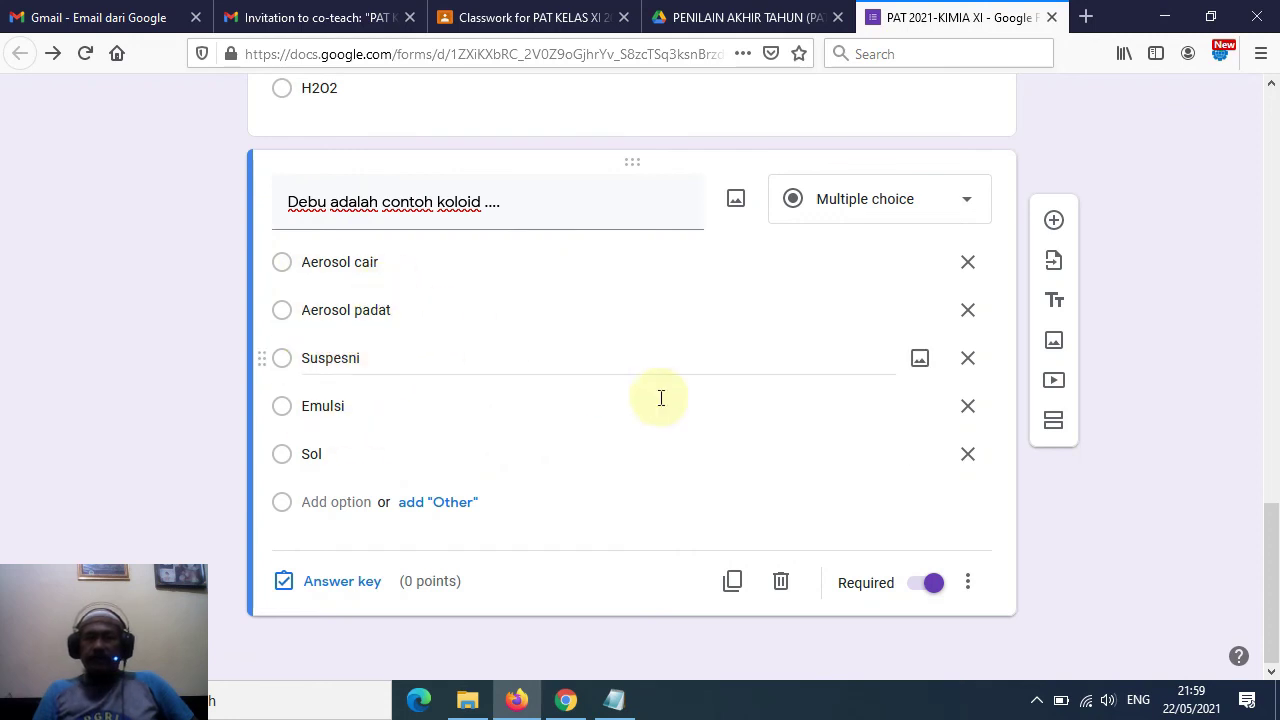
- Set the colloid question's answer key to "Aerosol padat" as the correct answer, worth 2 points
{"action": "left_click", "coordinate": [352, 587]}
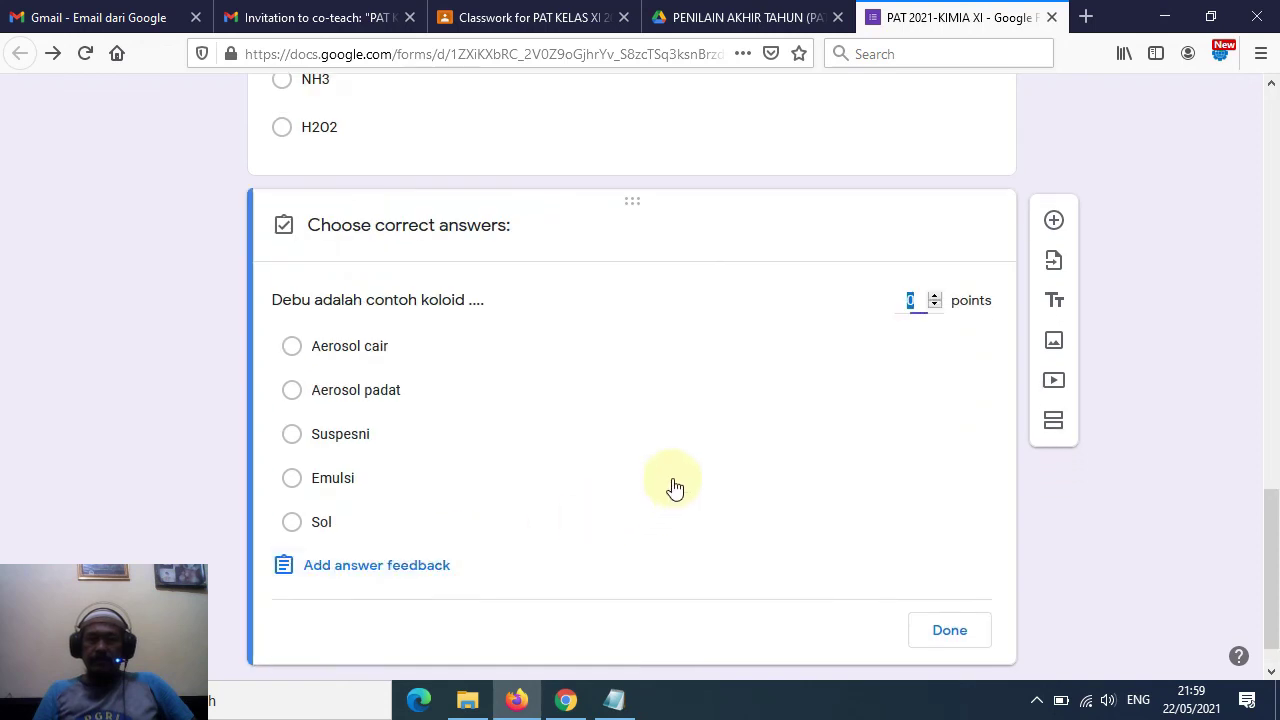
{"action": "type", "text": "2"}
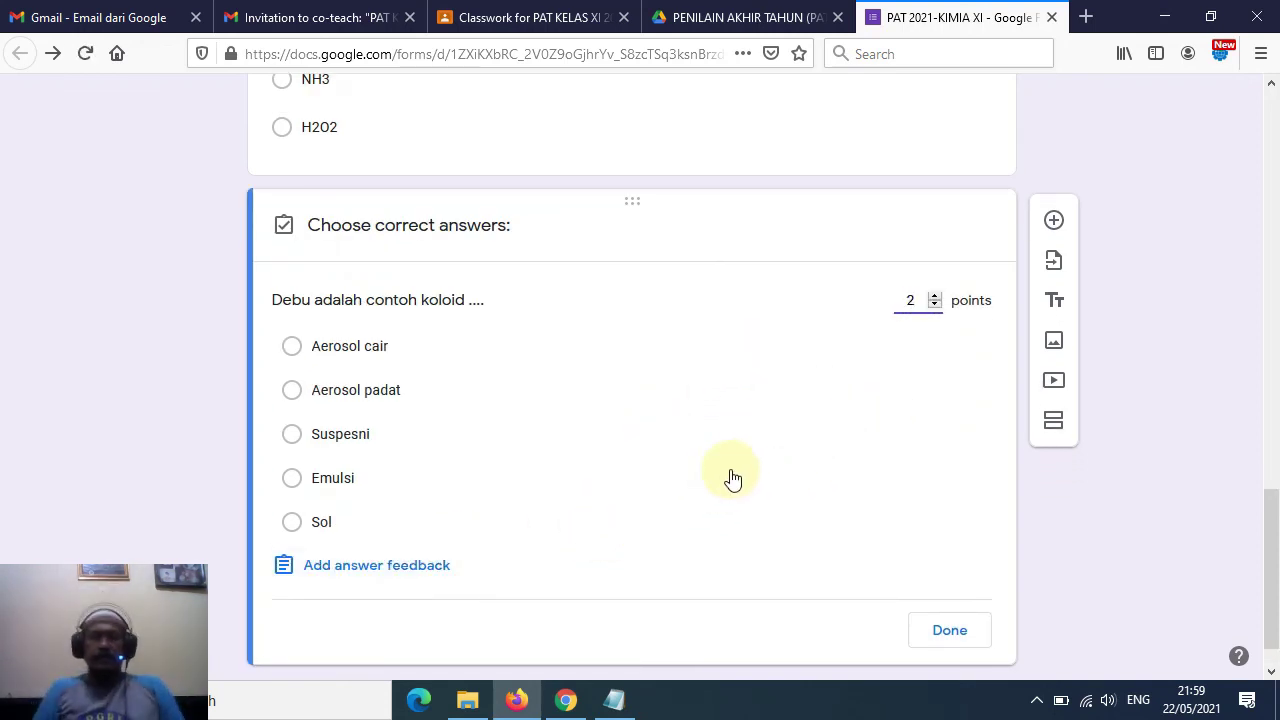
{"action": "left_click", "coordinate": [341, 403]}
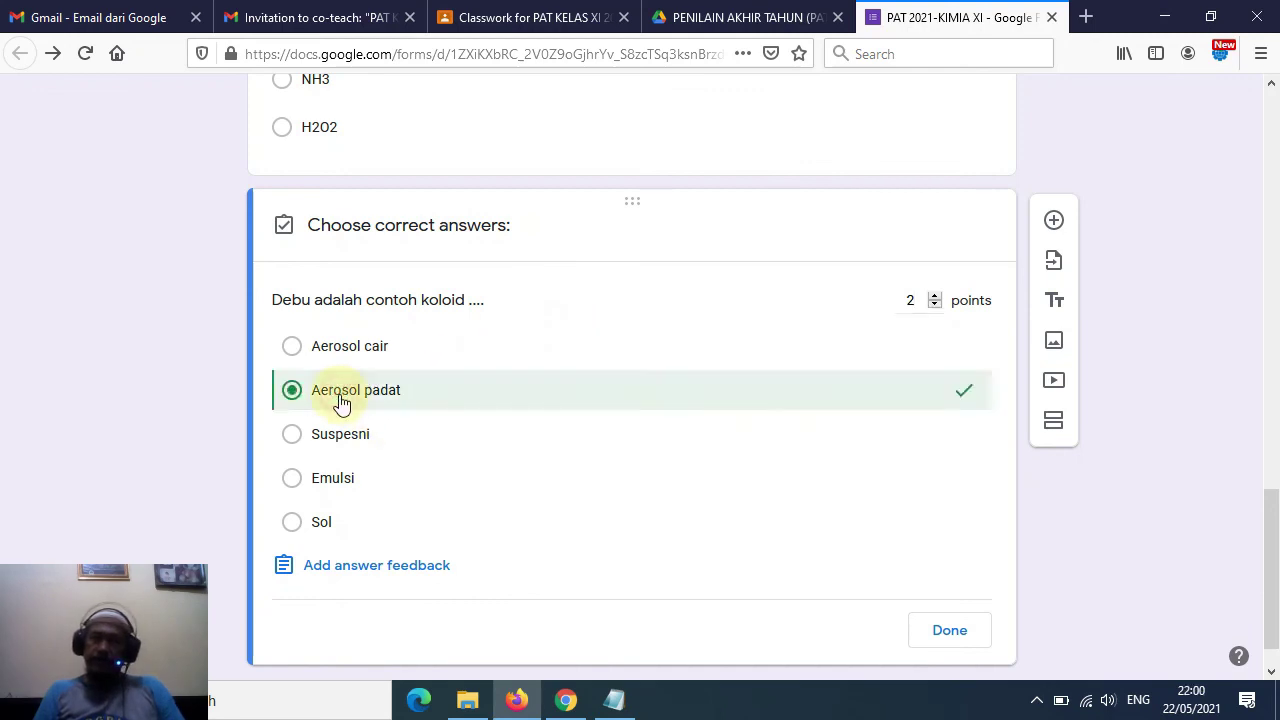
{"action": "left_click", "coordinate": [949, 631]}
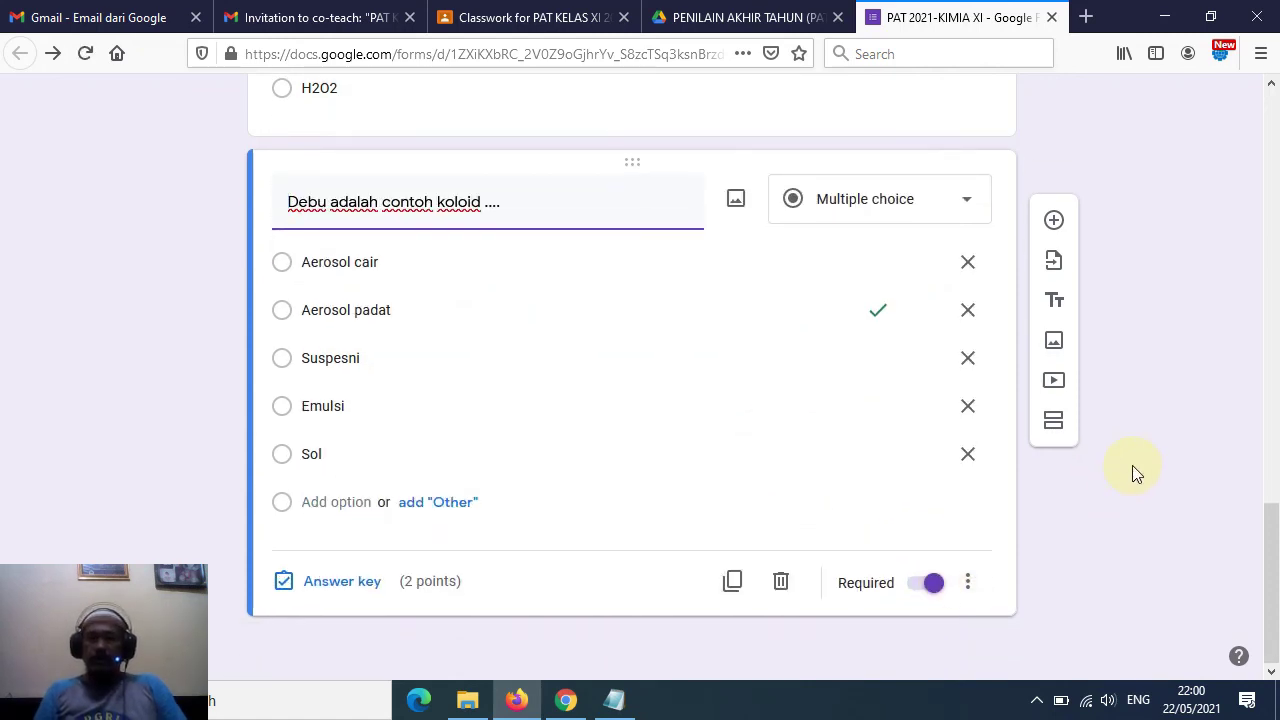
- Review the PAT 2021-KIMIA XI form from the colloid question back up through the class and identity fields to the form header
{"action": "scroll", "coordinate": [1132, 465], "scroll_direction": "up", "scroll_amount": 3}
{"action": "scroll", "coordinate": [1132, 465], "scroll_direction": "down", "scroll_amount": 2}
{"action": "scroll", "coordinate": [1132, 465], "scroll_direction": "down", "scroll_amount": 1}
{"action": "scroll", "coordinate": [1132, 465], "scroll_direction": "up", "scroll_amount": 3}
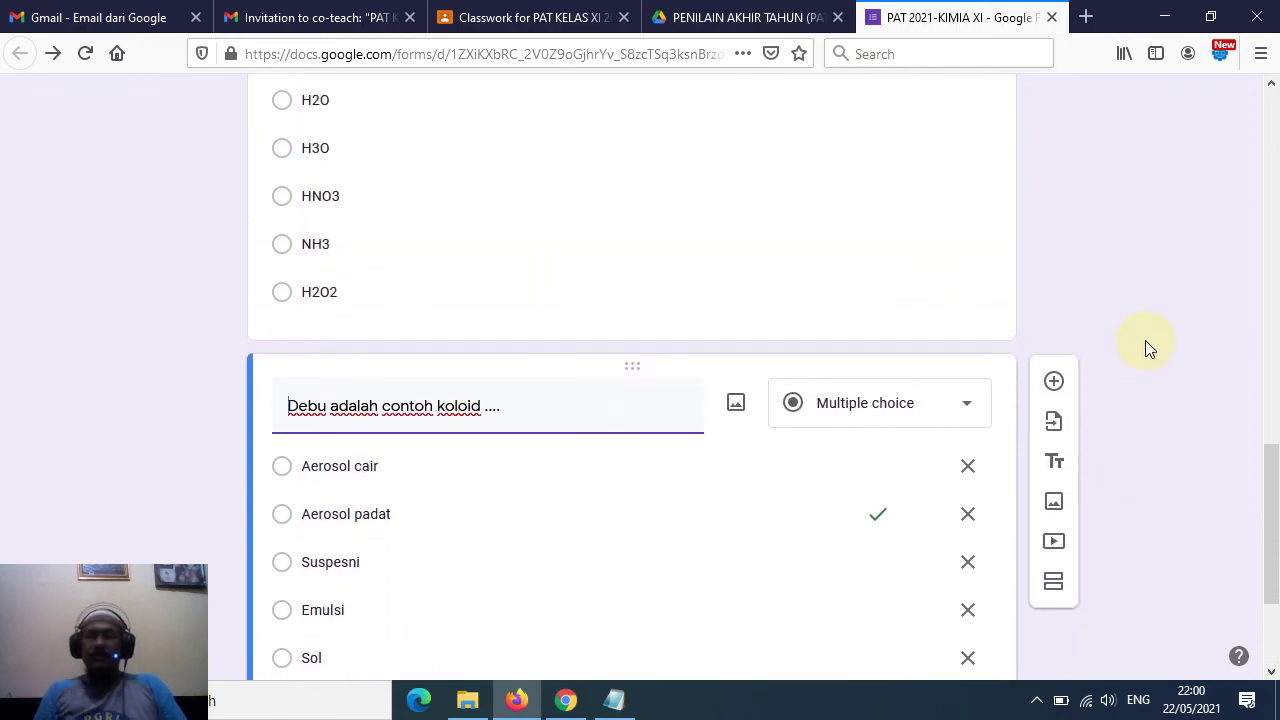
{"action": "scroll", "coordinate": [1128, 323], "scroll_direction": "up", "scroll_amount": 3}
{"action": "scroll", "coordinate": [1111, 307], "scroll_direction": "up", "scroll_amount": 3}
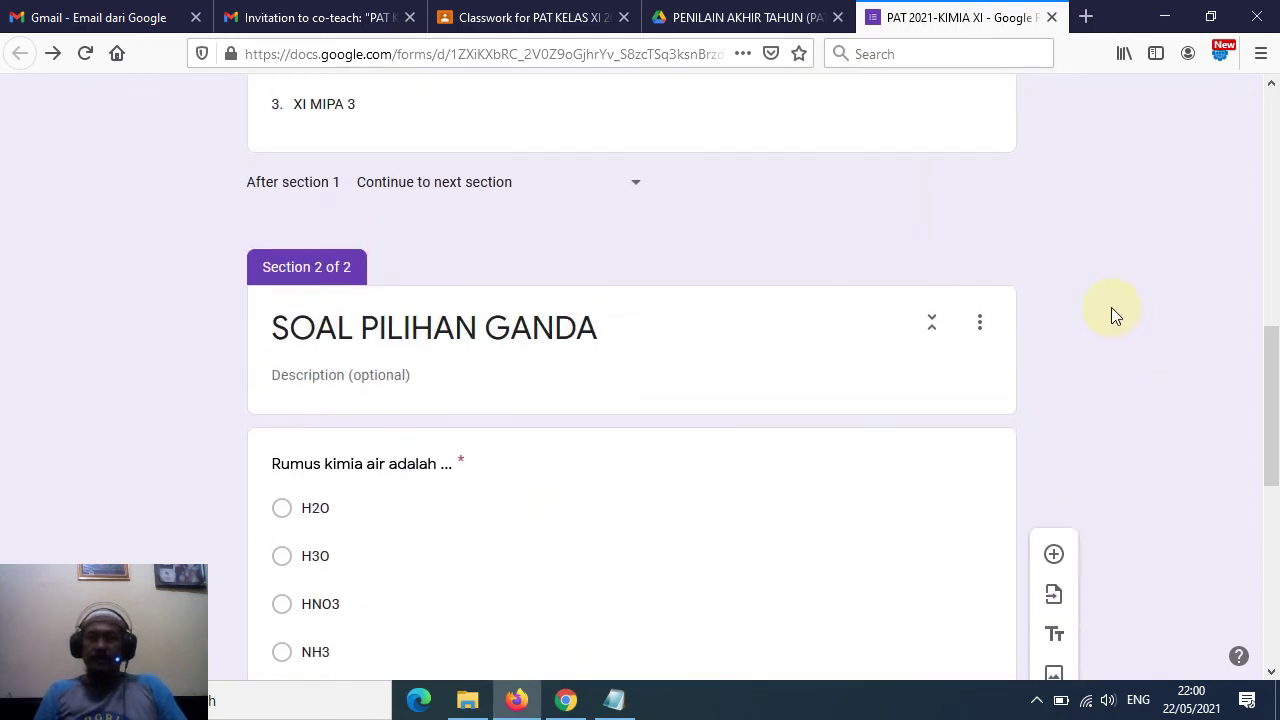
{"action": "scroll", "coordinate": [1111, 307], "scroll_direction": "up", "scroll_amount": 3}
{"action": "scroll", "coordinate": [1109, 299], "scroll_direction": "up", "scroll_amount": 2}
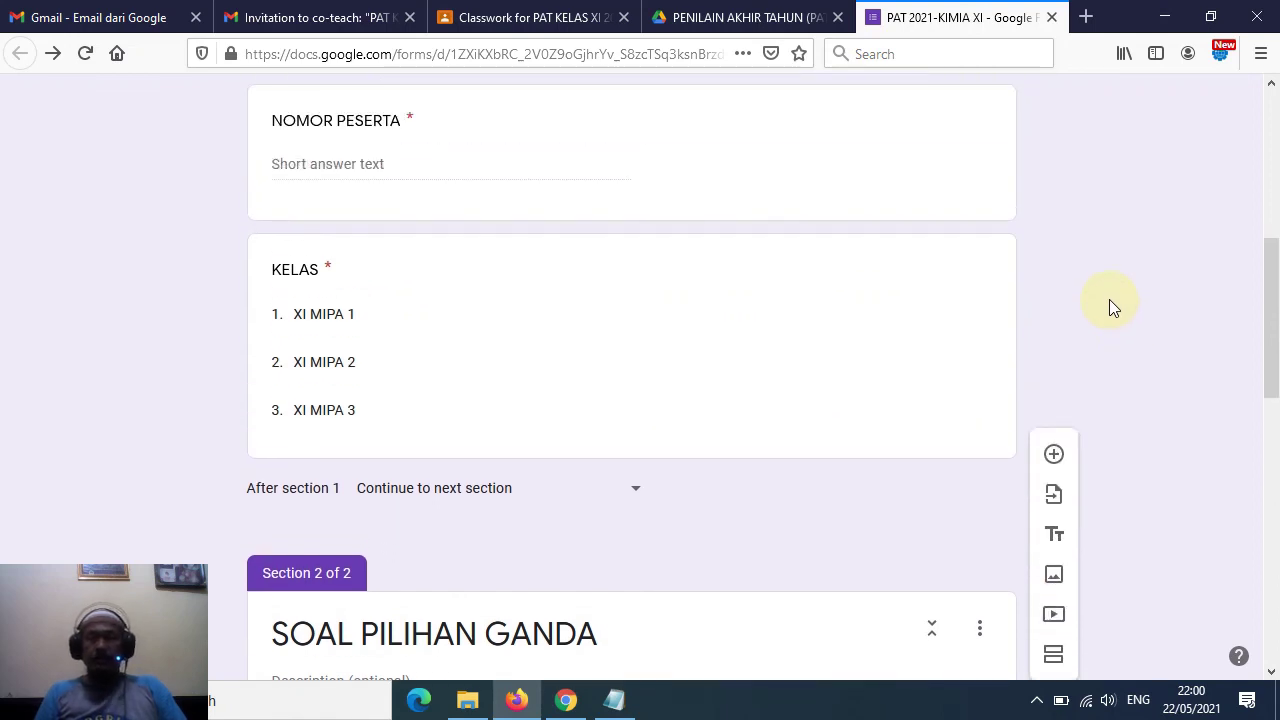
{"action": "scroll", "coordinate": [1109, 299], "scroll_direction": "up", "scroll_amount": 5}
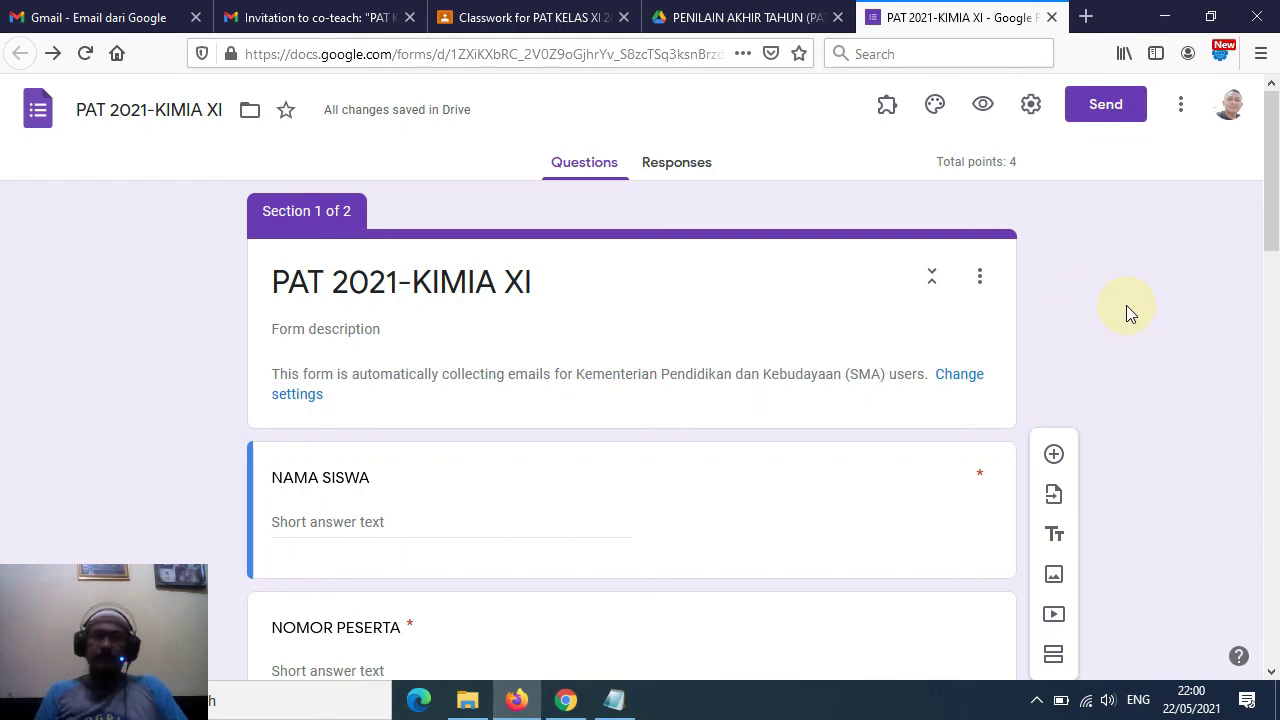
{"action": "scroll", "coordinate": [1127, 310], "scroll_direction": "down", "scroll_amount": 1}
{"action": "scroll", "coordinate": [1127, 310], "scroll_direction": "up", "scroll_amount": 1}
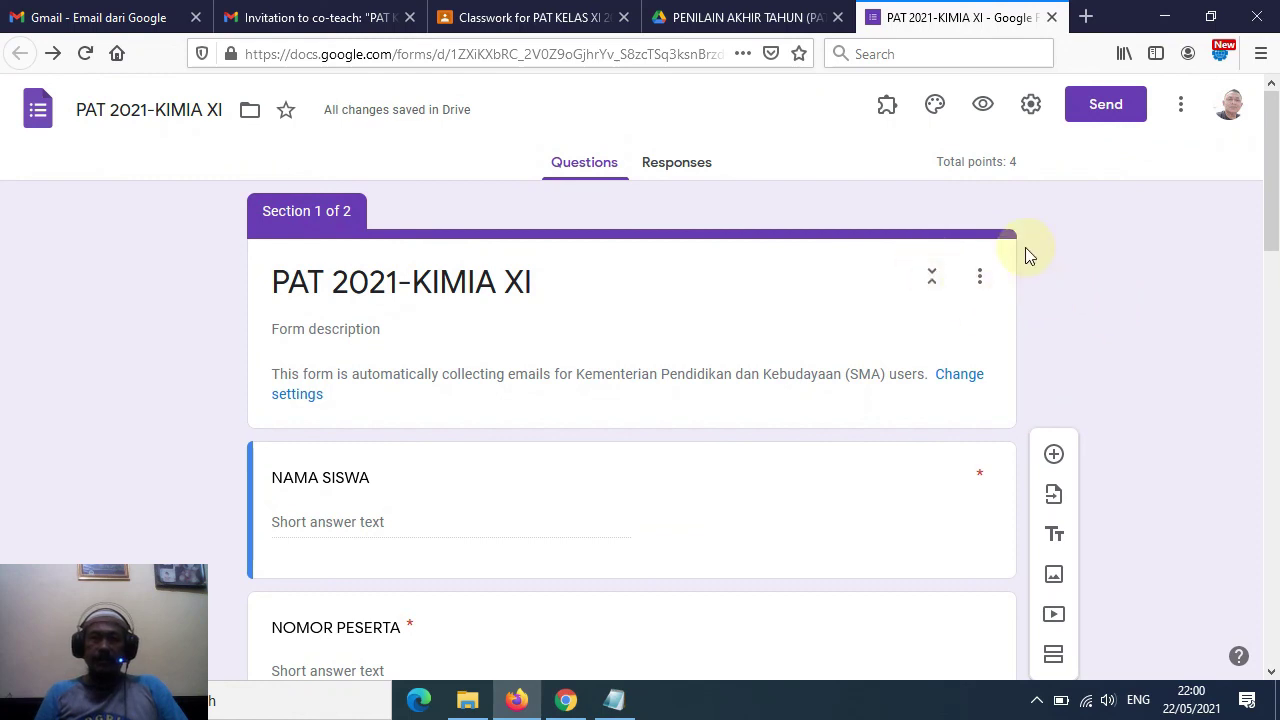
- Check the form's responses and return to its questions to look over the student identity fields
{"action": "left_click", "coordinate": [697, 162]}
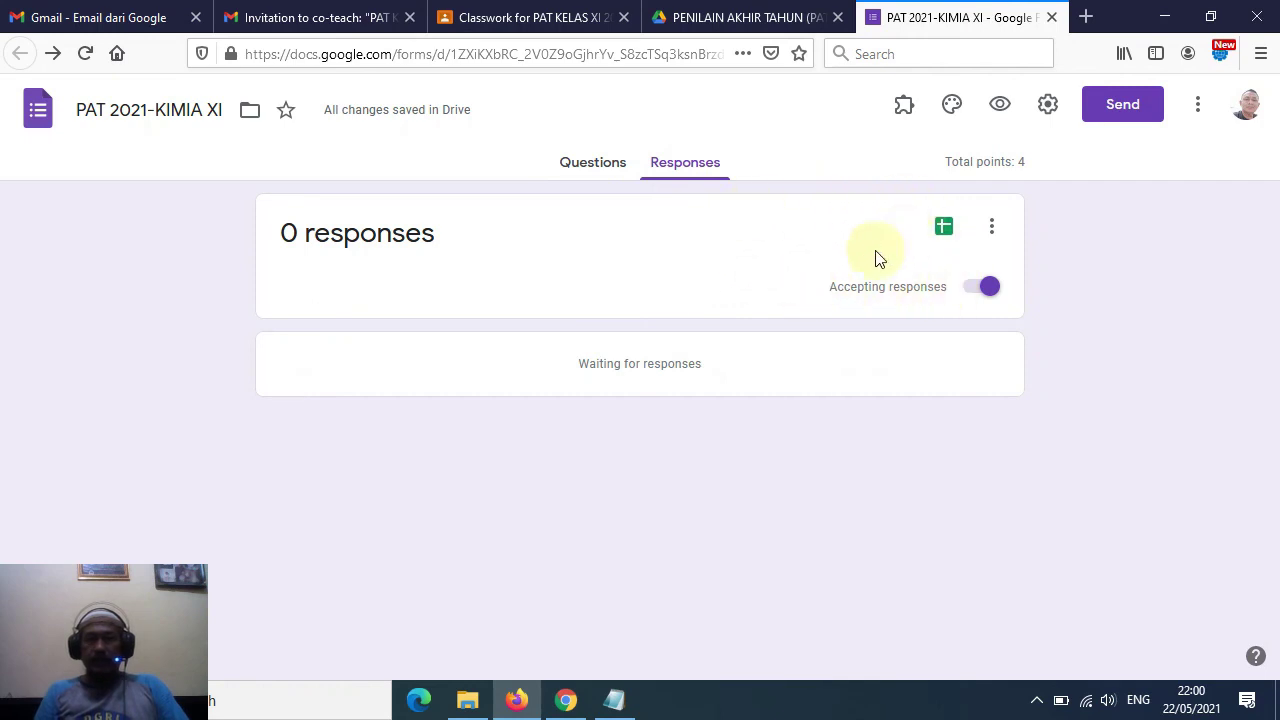
{"action": "left_click", "coordinate": [598, 170]}
{"action": "scroll", "coordinate": [1060, 345], "scroll_direction": "down", "scroll_amount": 1}
{"action": "scroll", "coordinate": [1080, 355], "scroll_direction": "down", "scroll_amount": 7}
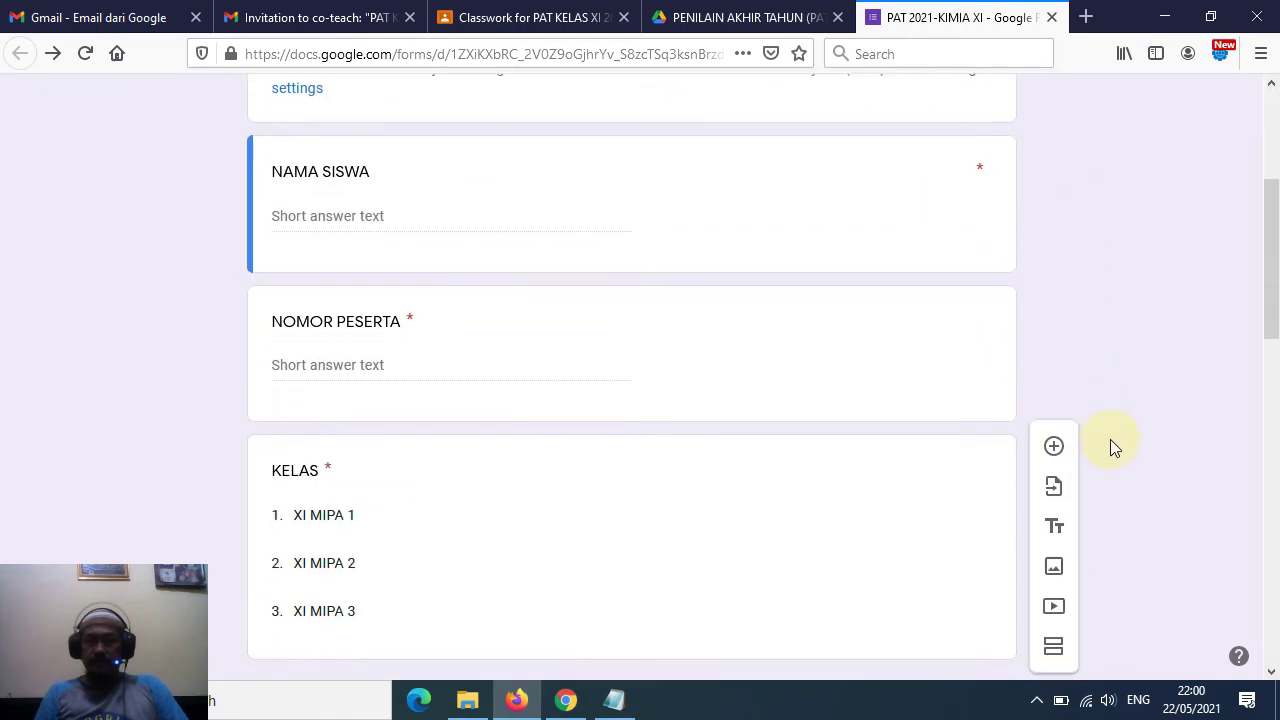
{"action": "scroll", "coordinate": [1109, 460], "scroll_direction": "up", "scroll_amount": 8}
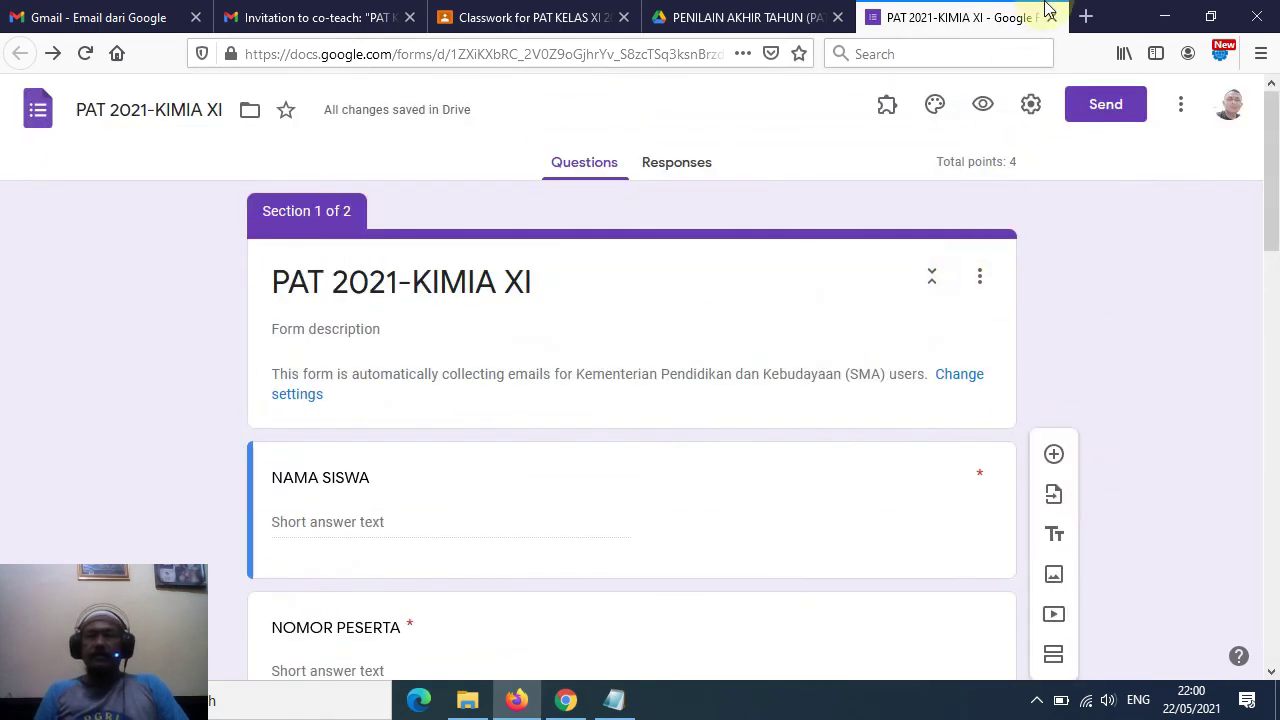
- Close the quiz form and the Drive folder, and check the PAT 2021-KIMIA XI draft under KAMIS, 3 JUNI 2021 in Classwork
{"action": "left_click", "coordinate": [1052, 18]}
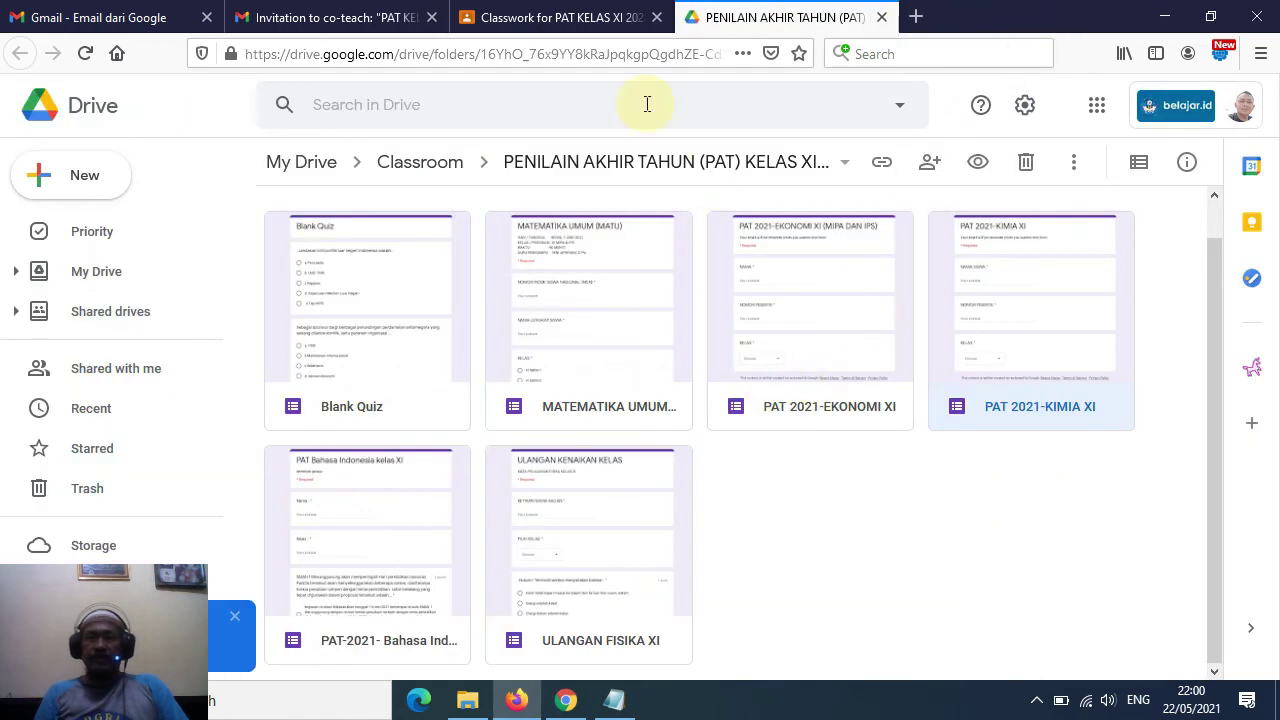
{"action": "left_click", "coordinate": [884, 17]}
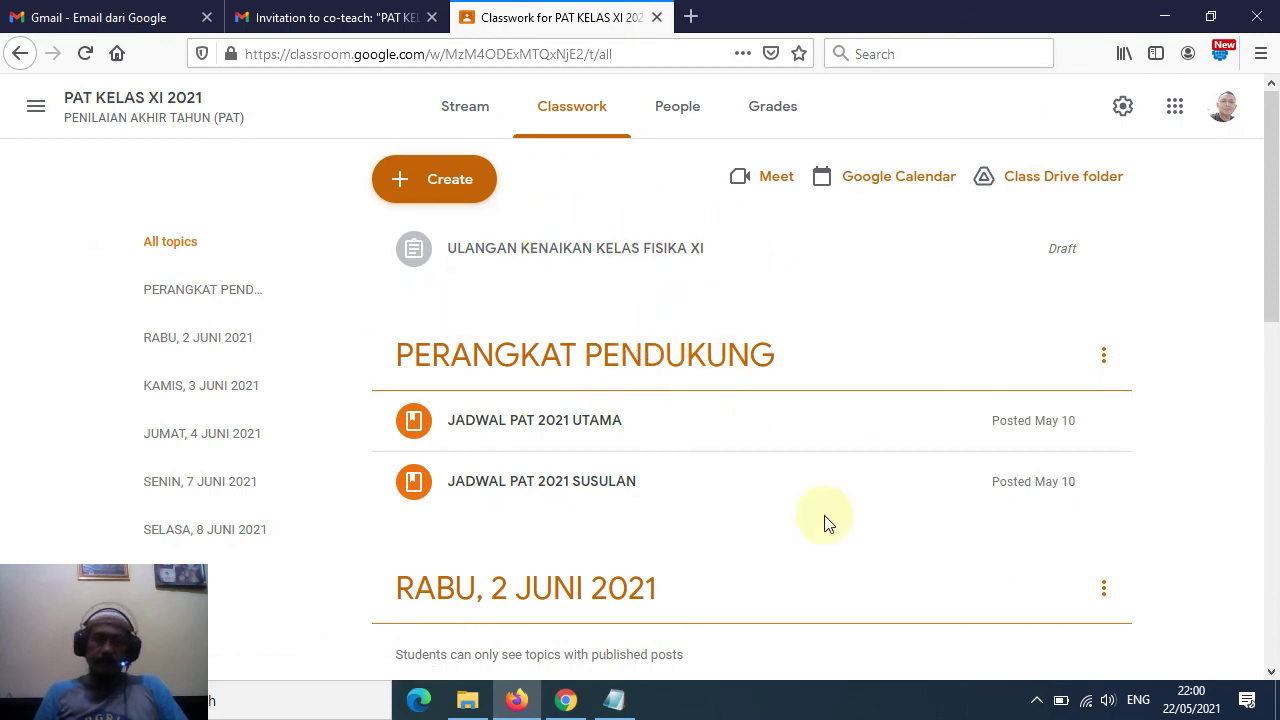
{"action": "scroll", "coordinate": [749, 463], "scroll_direction": "down", "scroll_amount": 4}
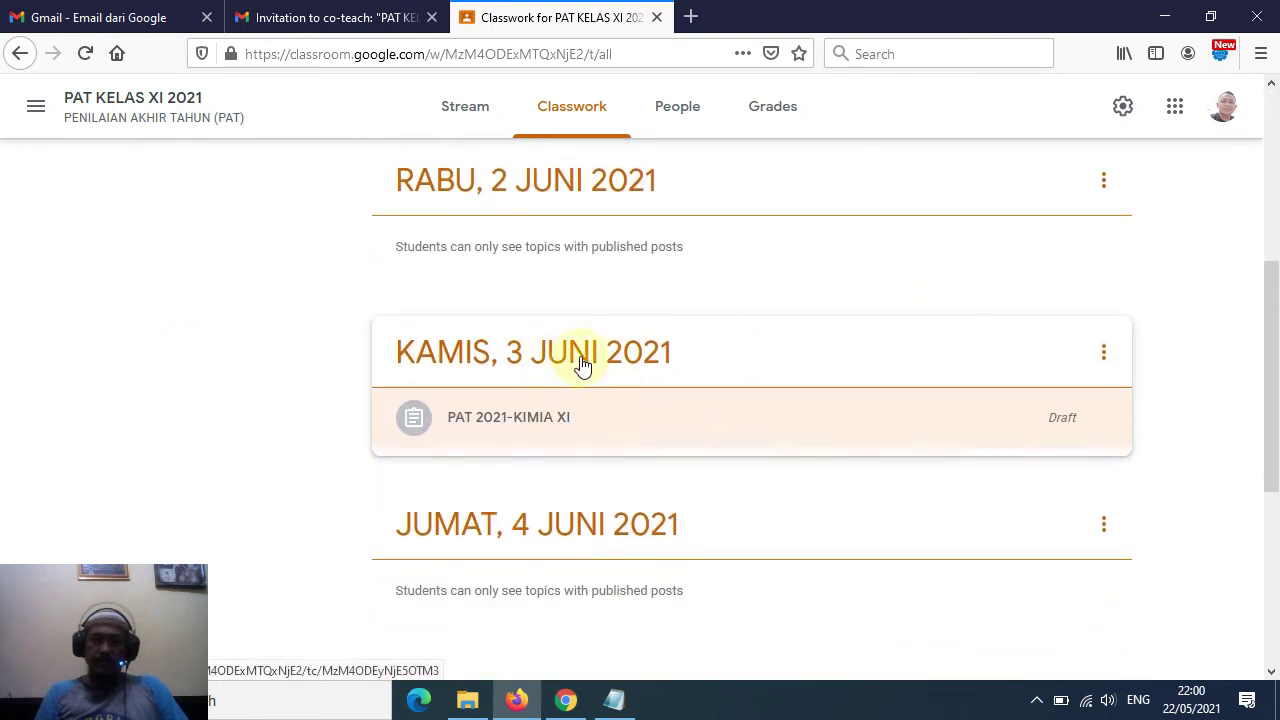
{"action": "scroll", "coordinate": [757, 429], "scroll_direction": "up", "scroll_amount": 4}
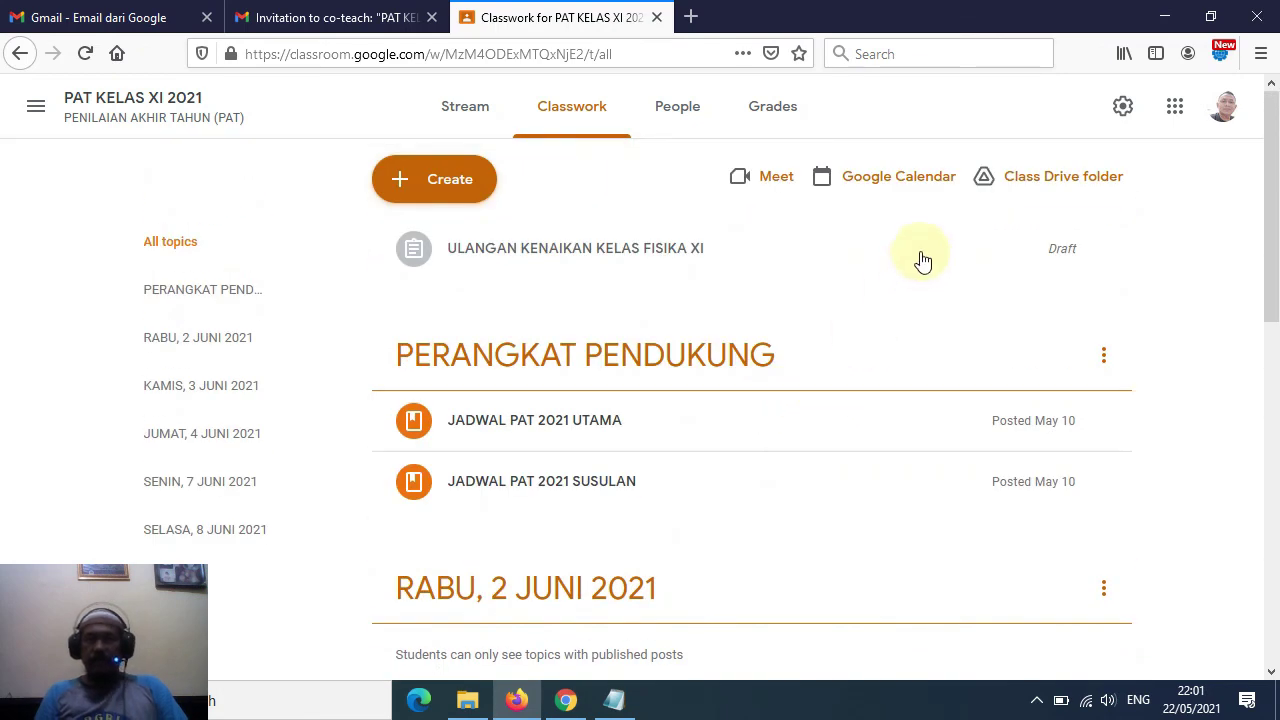
- Open the class Drive folder to look over the stored quiz forms, and close it again
{"action": "left_click", "coordinate": [1057, 191]}
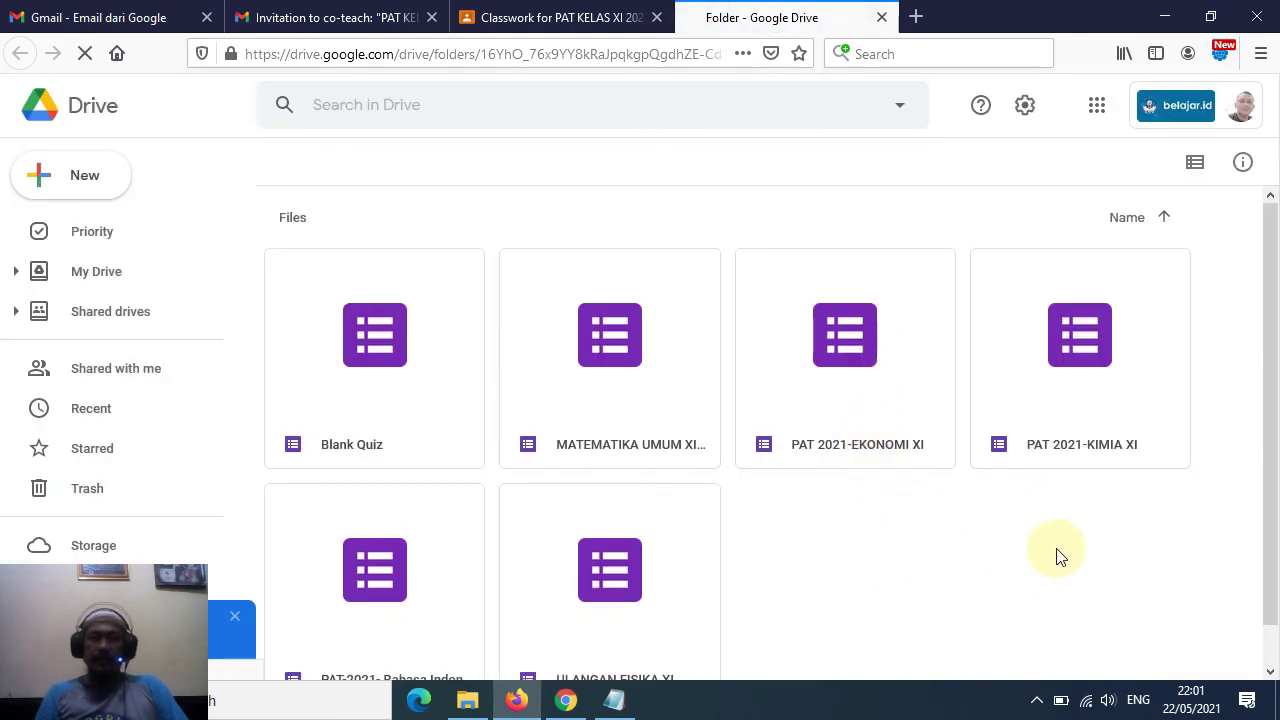
{"action": "scroll", "coordinate": [1008, 505], "scroll_direction": "down", "scroll_amount": 1}
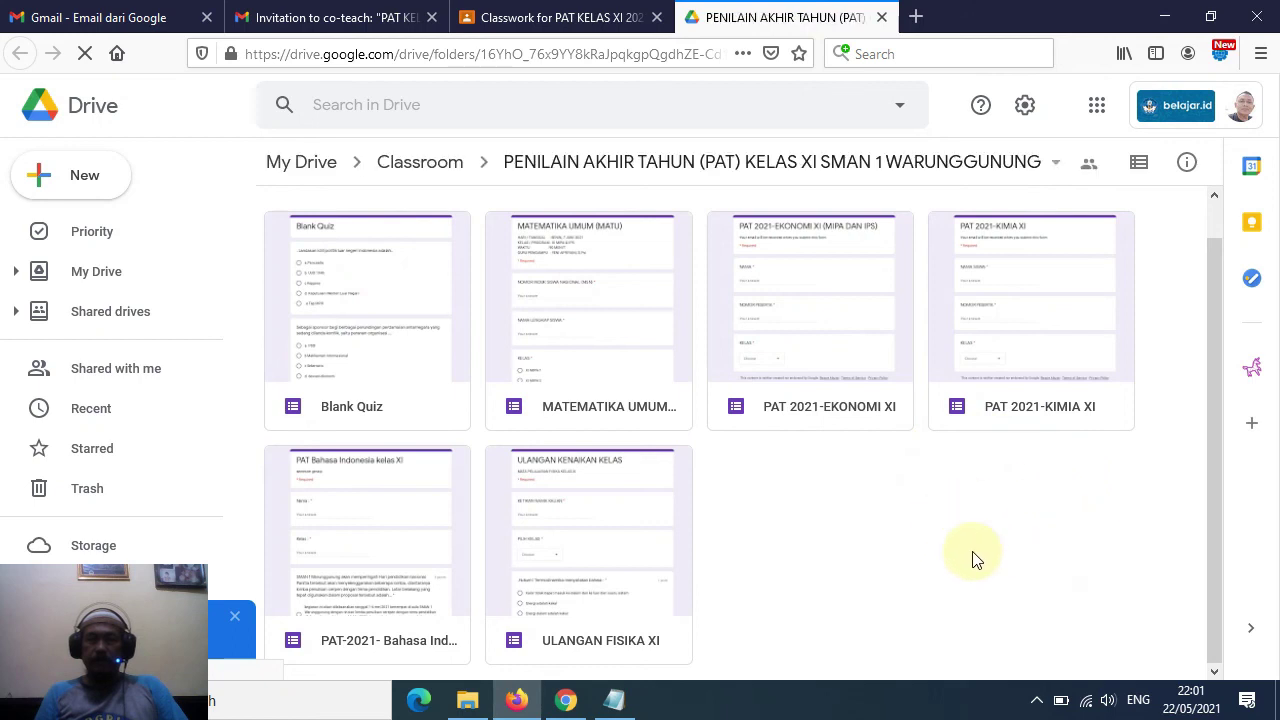
{"action": "left_click", "coordinate": [882, 18]}
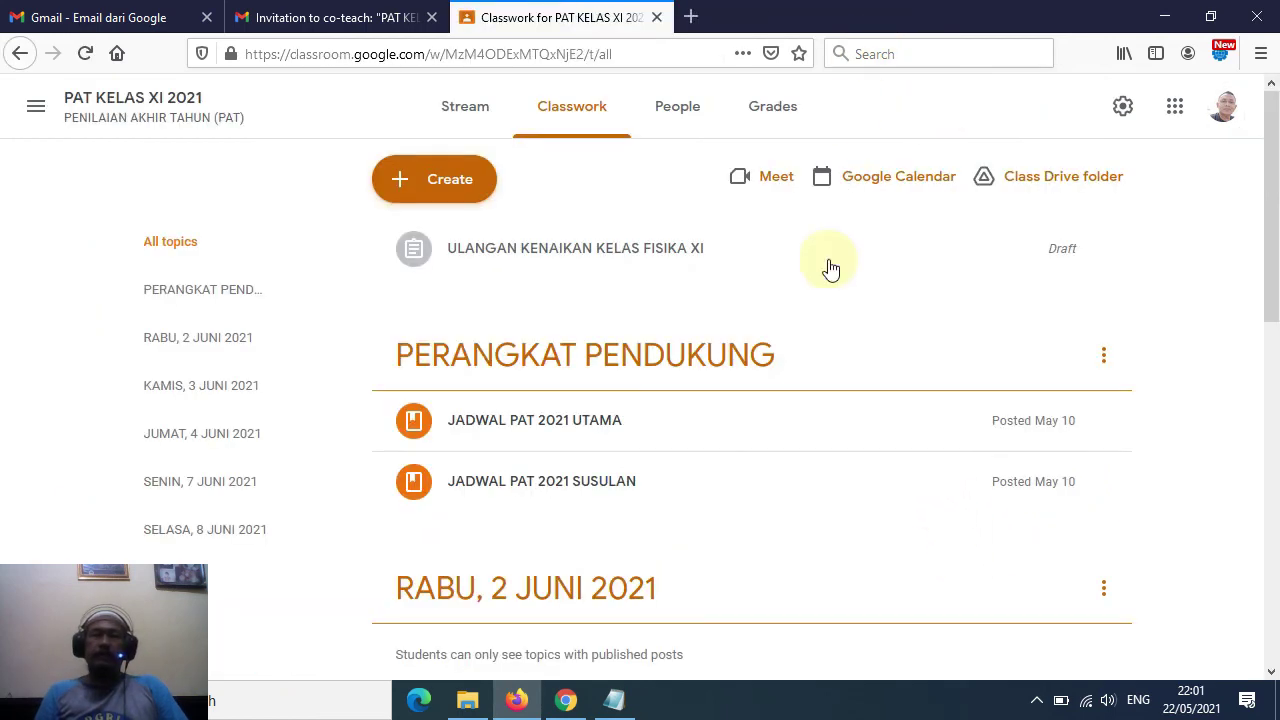